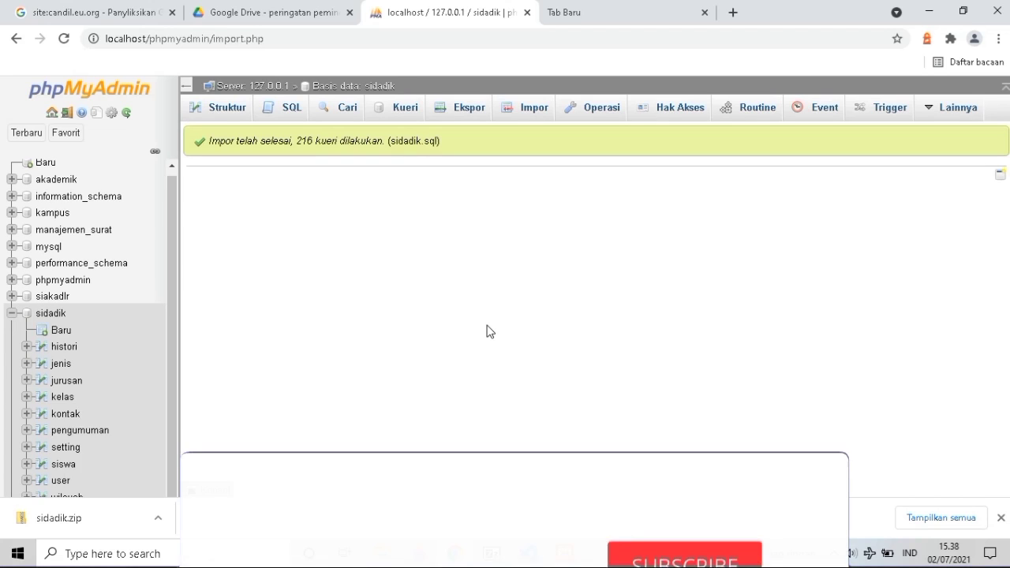
# Switch to the empty new browser tab after the sidadik.sql import.
pyautogui.click(565, 13)
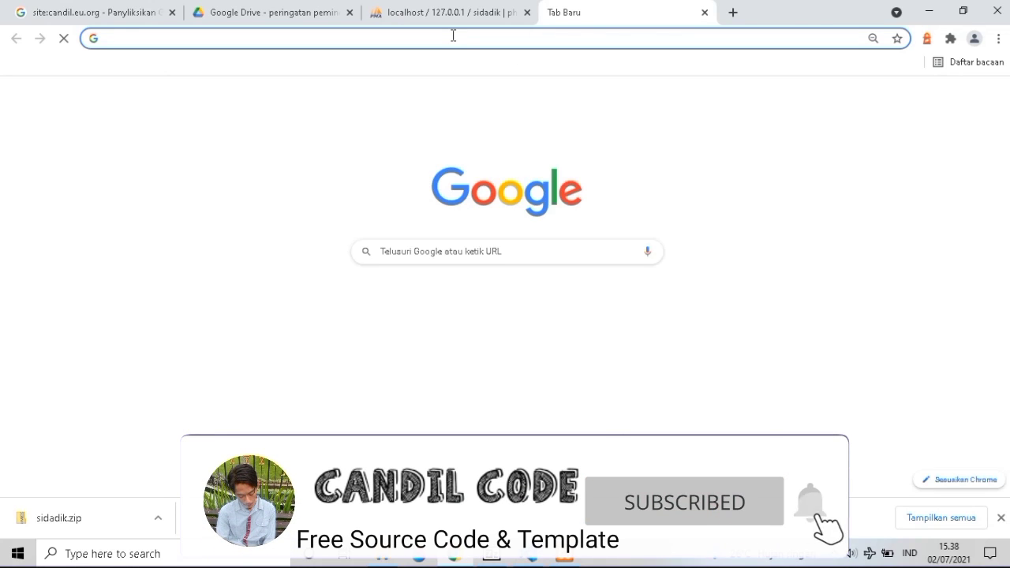
# Load localhost/sidadik in the new tab, then return to the phpMyAdmin tab.
pyautogui.write('localhost/')
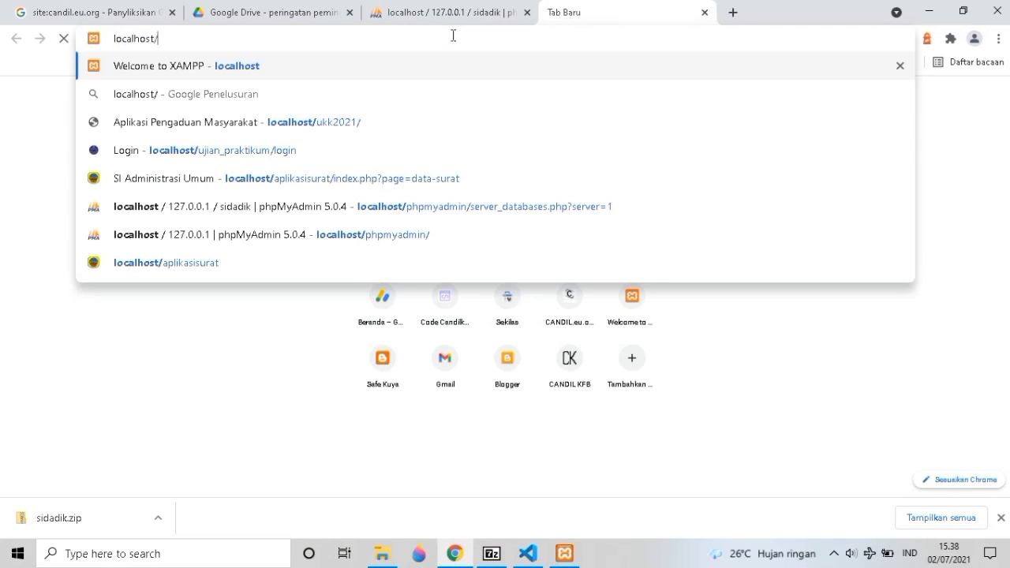
pyautogui.write('sidadik')
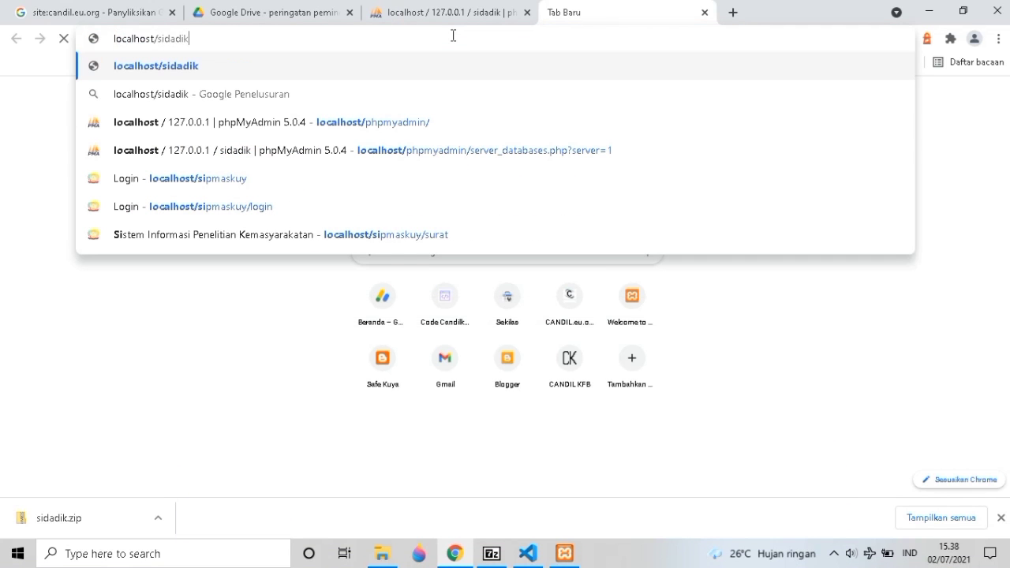
pyautogui.press('Return')
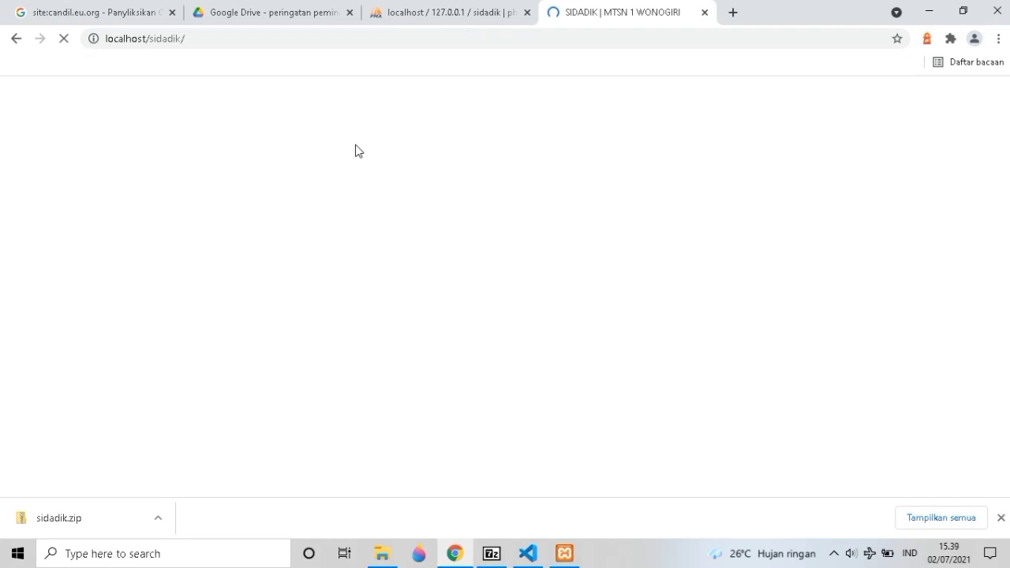
pyautogui.hotkey('ctrl', 'shift', 'Tab')
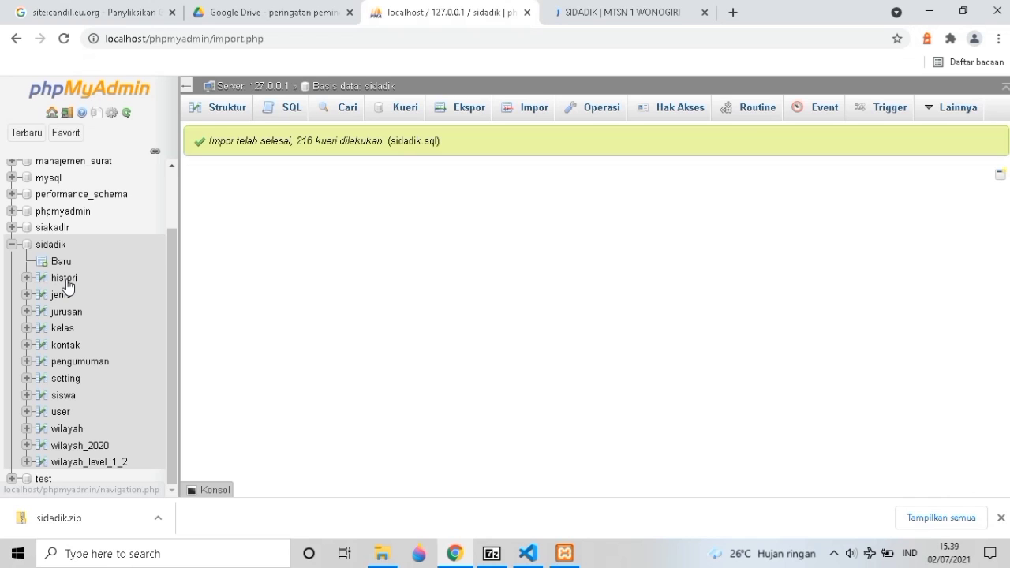
# Open the sidadik user table in phpMyAdmin, then switch to the SIDADIK tab.
pyautogui.click(62, 411)
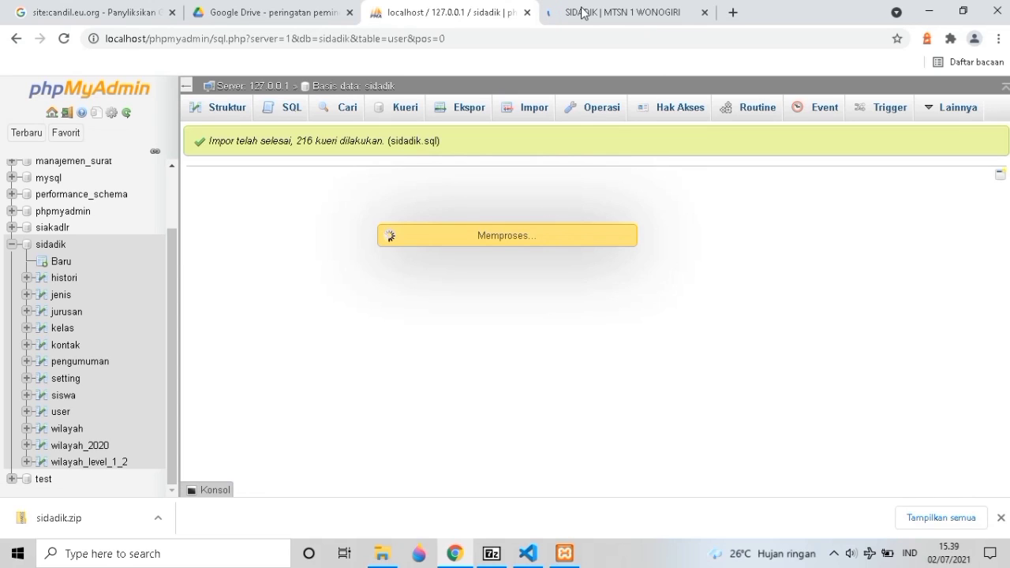
pyautogui.hotkey('ctrl', 'Tab')
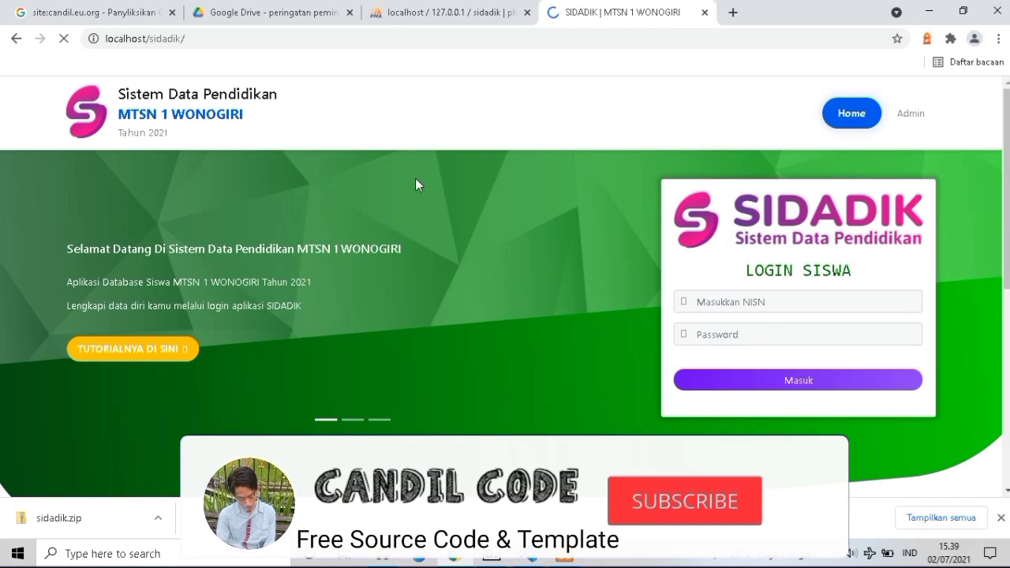
# Scroll through the homepage's student stat cards and the Pengumuman announcement.
pyautogui.scroll(-1, 415, 179)
pyautogui.scroll(-1, 461, 260)
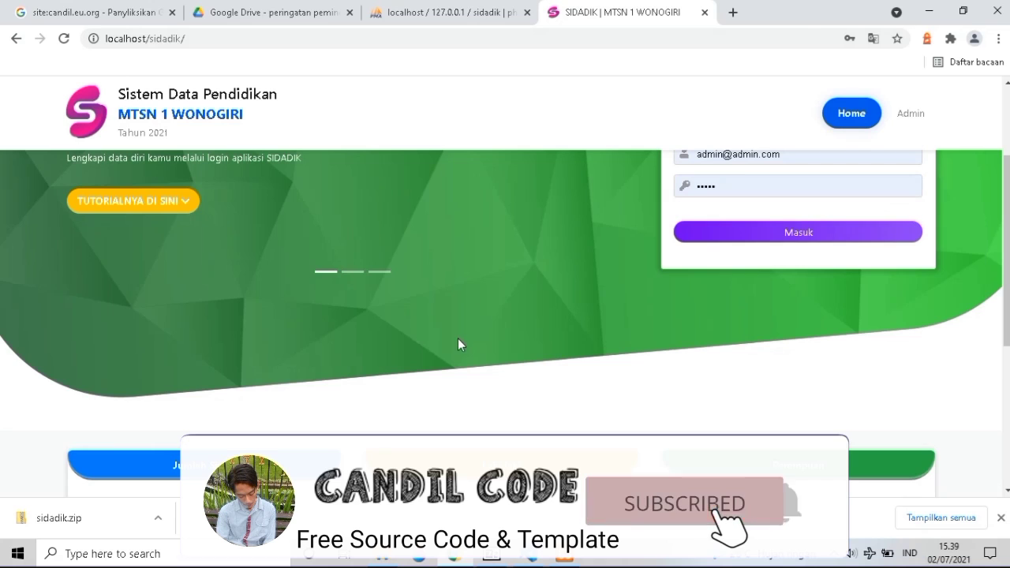
pyautogui.scroll(-4, 458, 340)
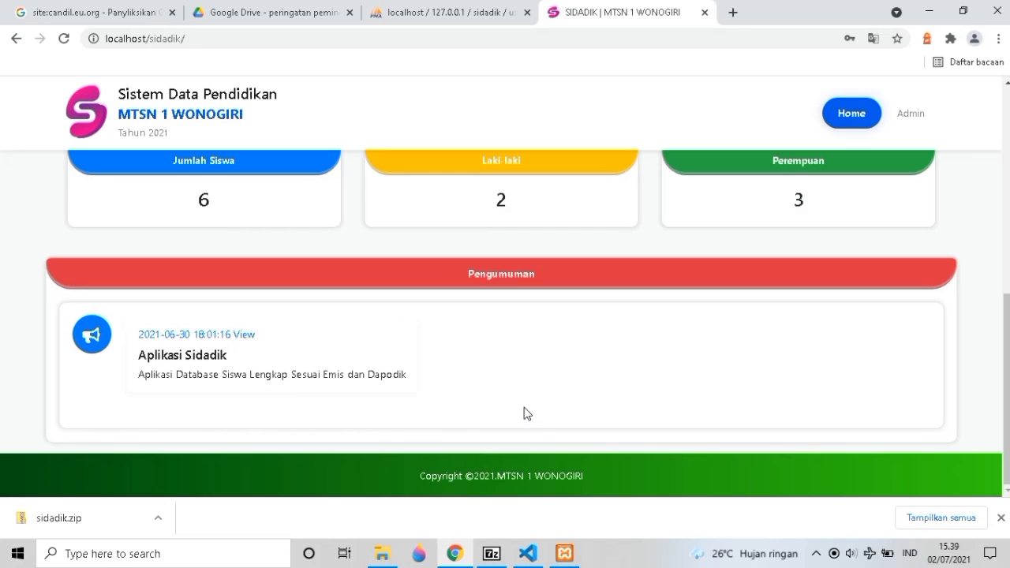
pyautogui.scroll(4, 534, 379)
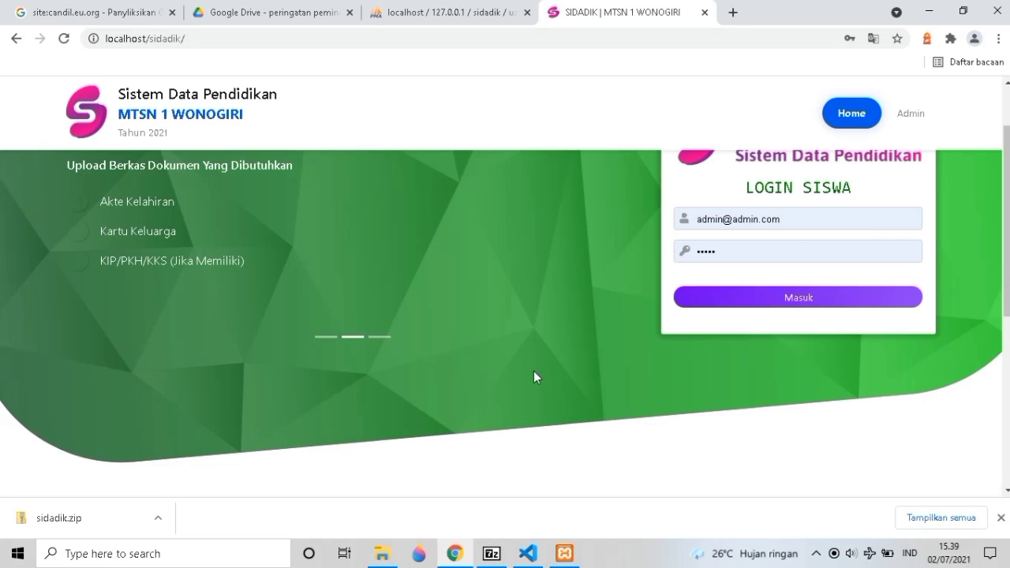
pyautogui.scroll(1, 533, 371)
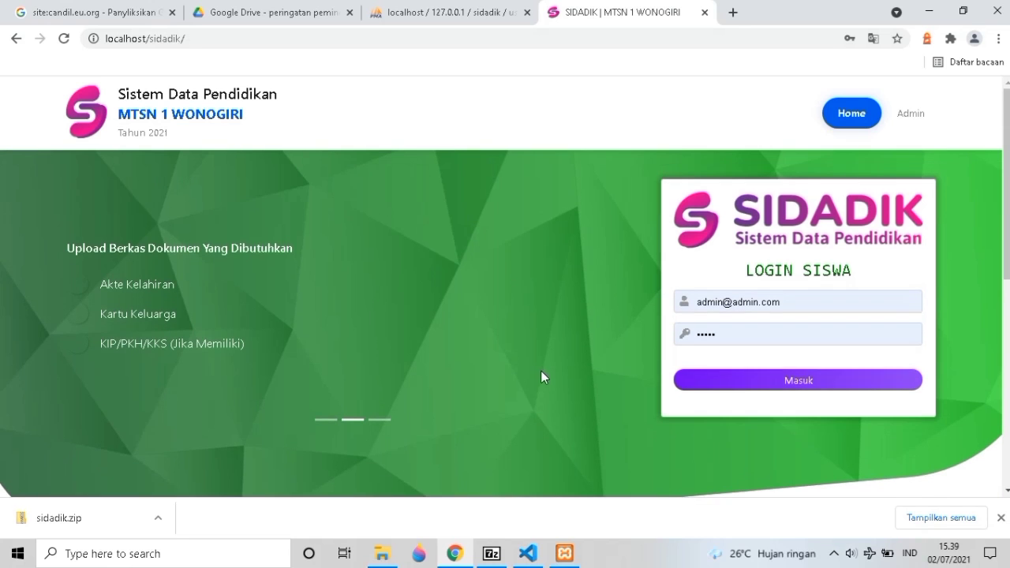
pyautogui.scroll(-1, 539, 373)
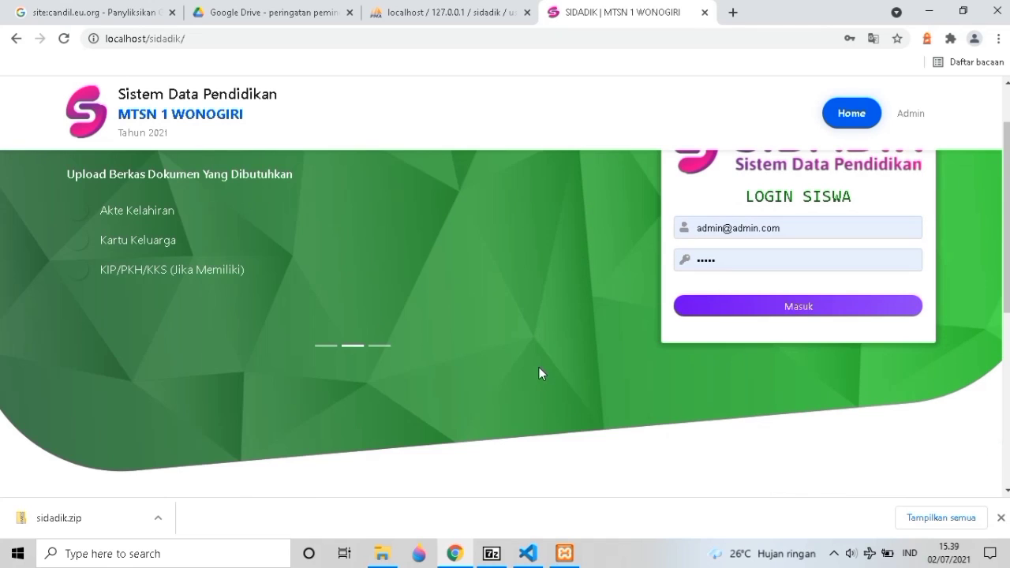
pyautogui.scroll(1, 538, 373)
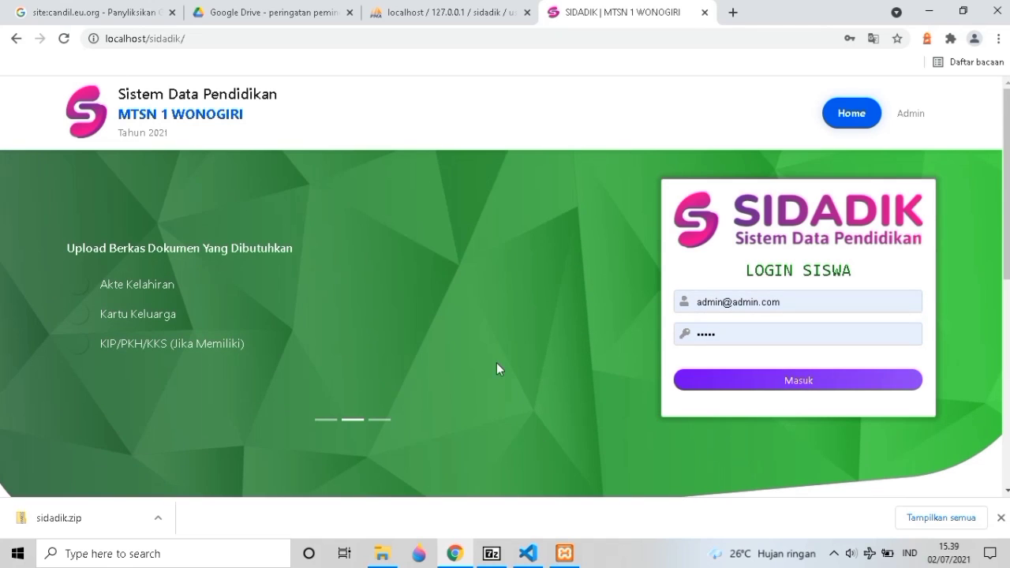
pyautogui.scroll(-2, 376, 386)
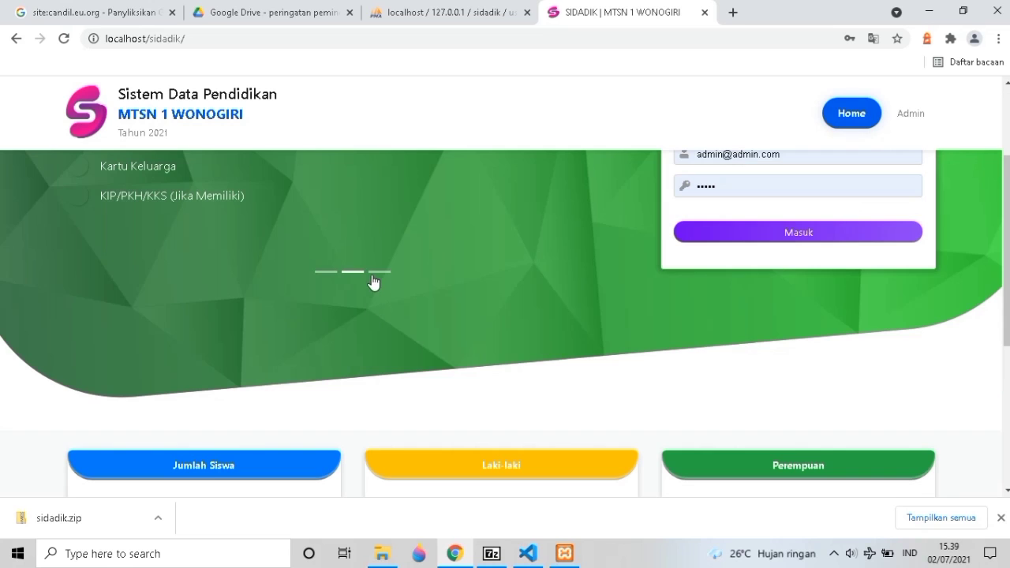
# Cycle the banner carousel through its first, second and third slides.
pyautogui.click(377, 272)
pyautogui.scroll(2, 384, 286)
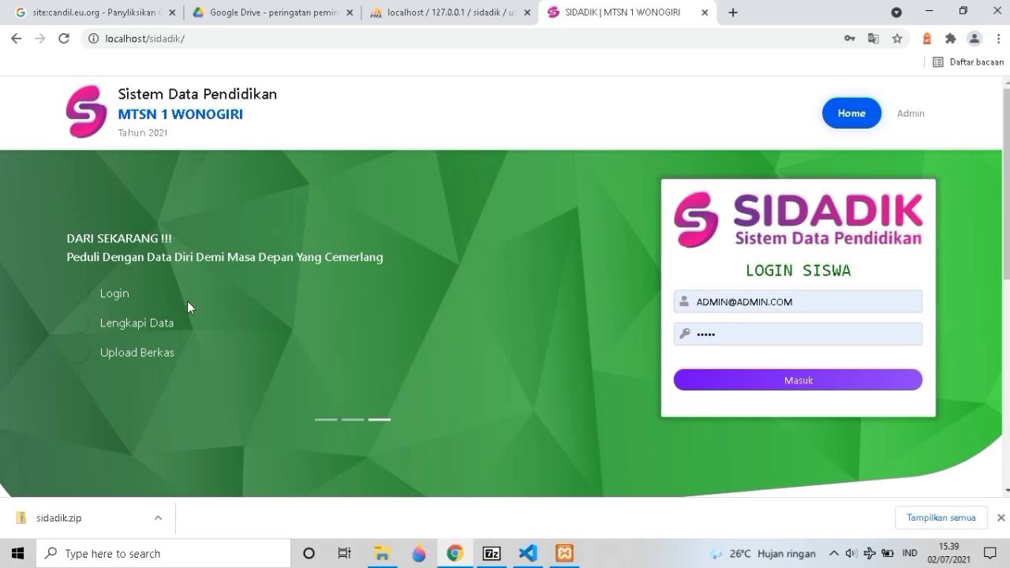
pyautogui.click(328, 426)
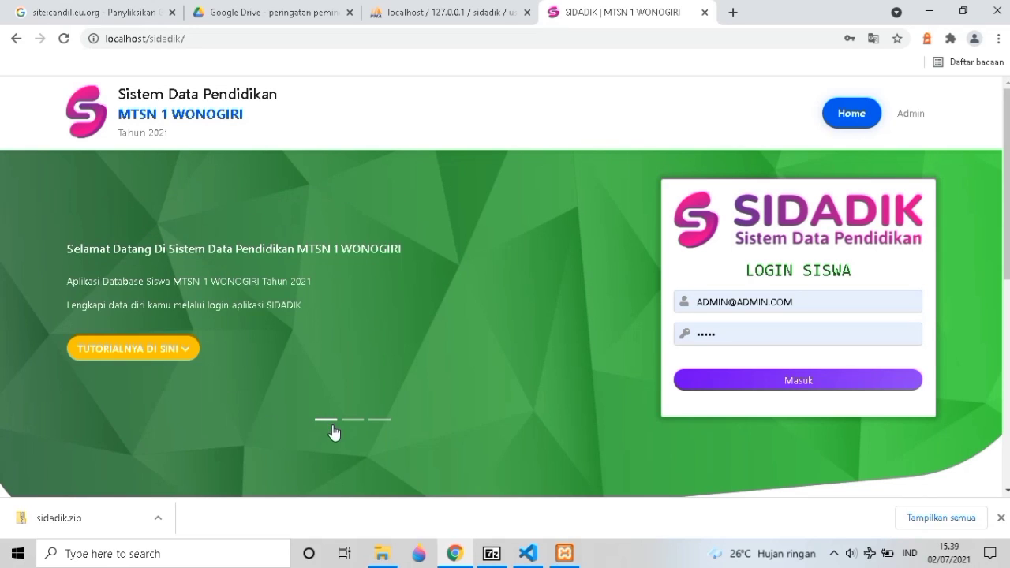
pyautogui.click(360, 423)
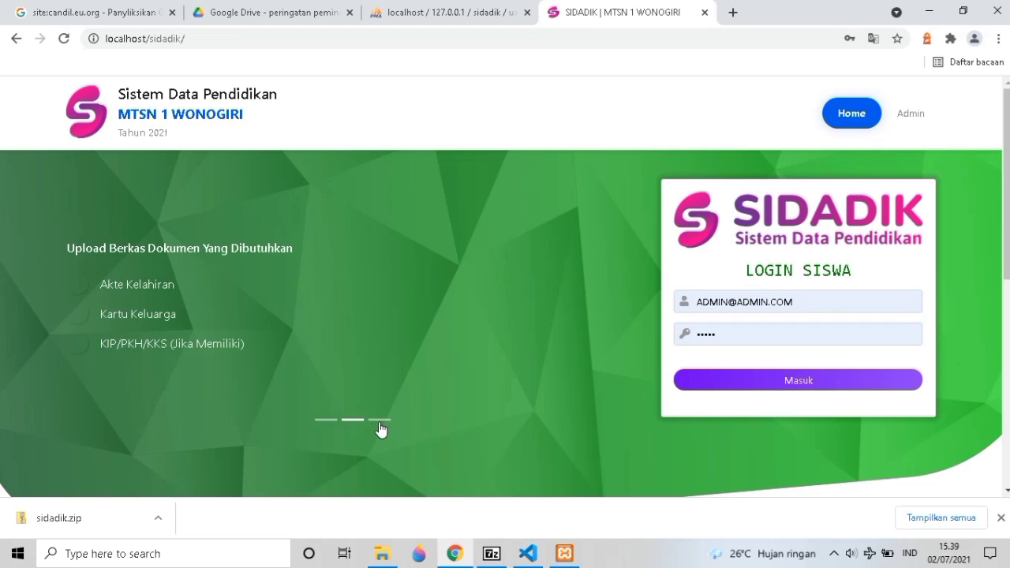
pyautogui.click(379, 424)
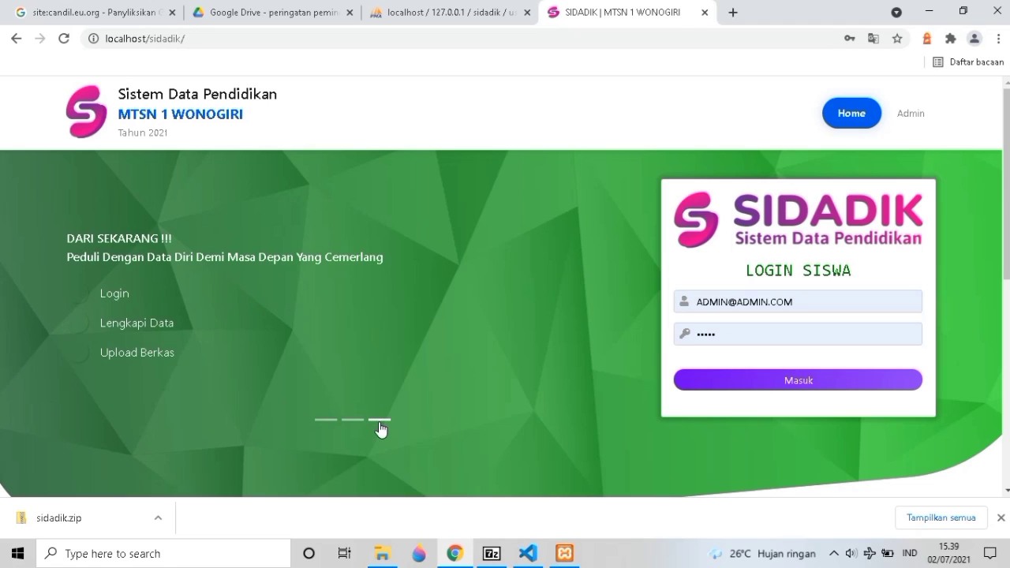
# Open the Admin login page, check the user table in phpMyAdmin, and return to LOGIN ADMIN.
pyautogui.click(904, 123)
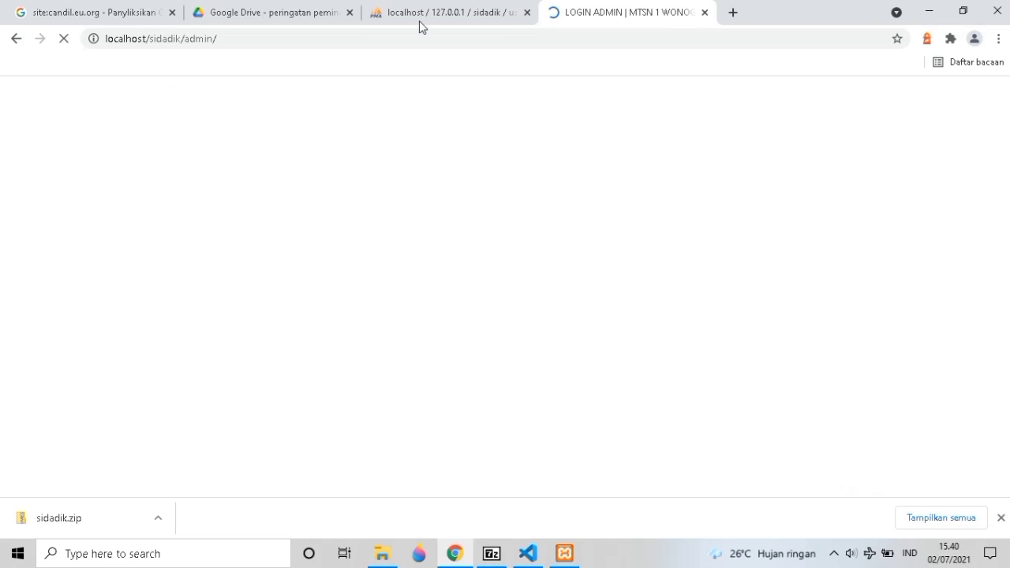
pyautogui.hotkey('ctrl', 'shift', 'Tab')
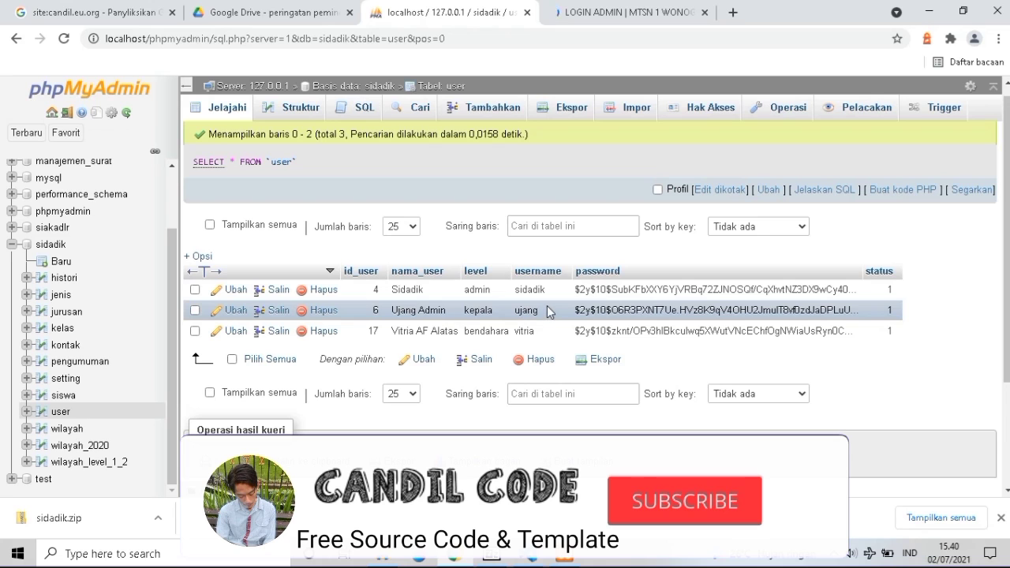
pyautogui.click(606, 11)
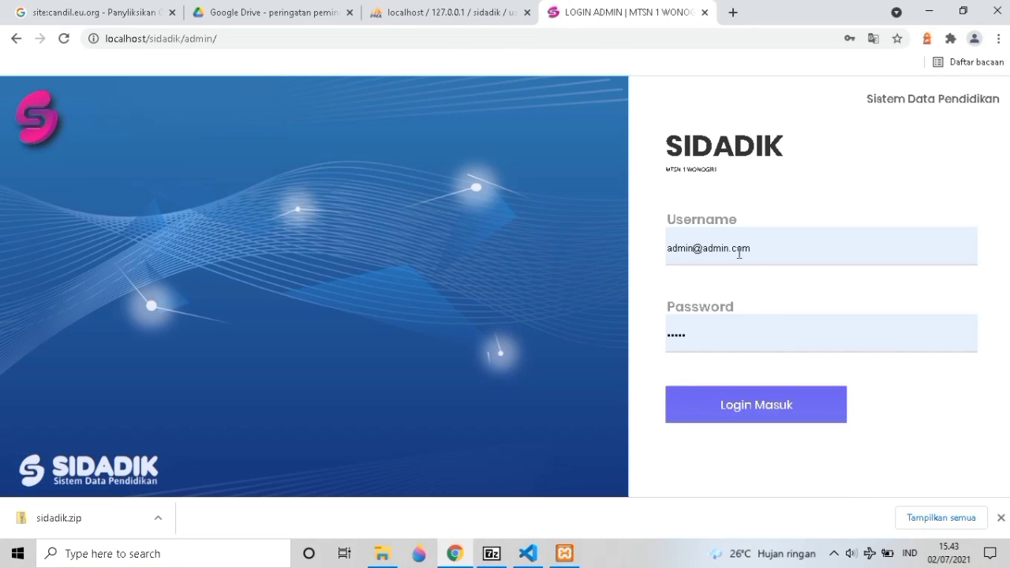
# Replace the autofilled login with the admin username and password and submit the login.
pyautogui.click(739, 253)
pyautogui.tripleClick(739, 254)
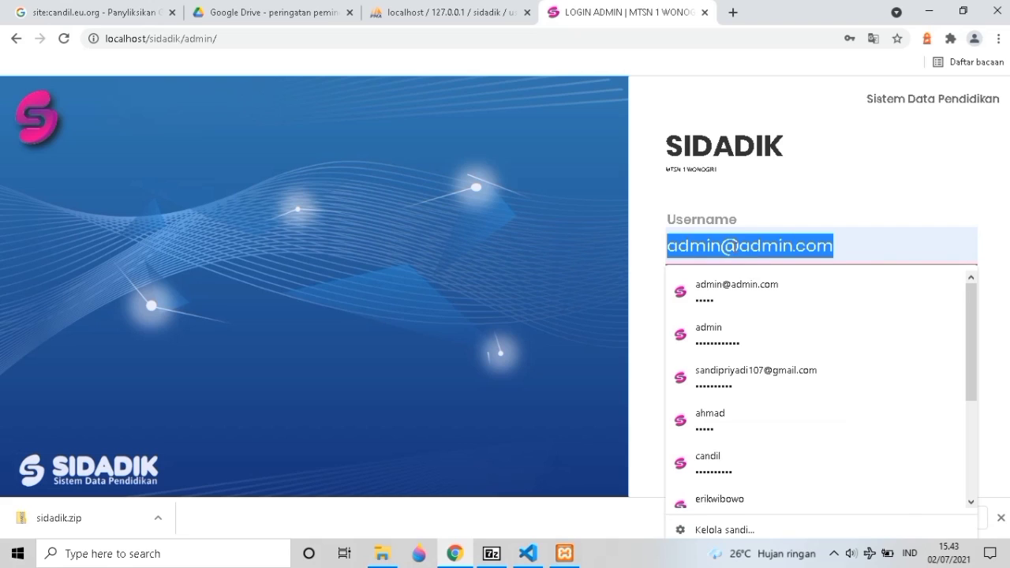
pyautogui.write('sidadik')
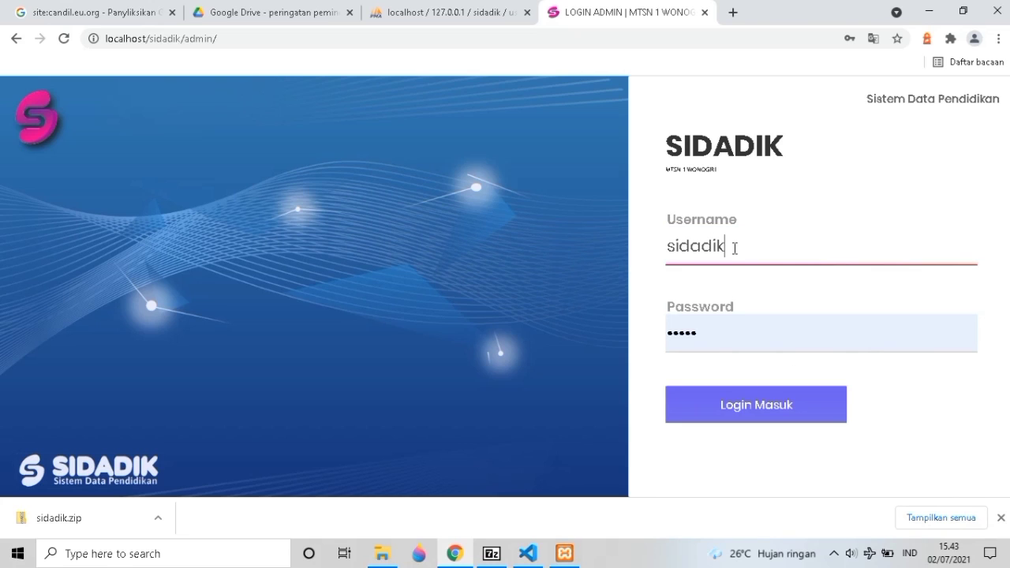
pyautogui.press('Tab')
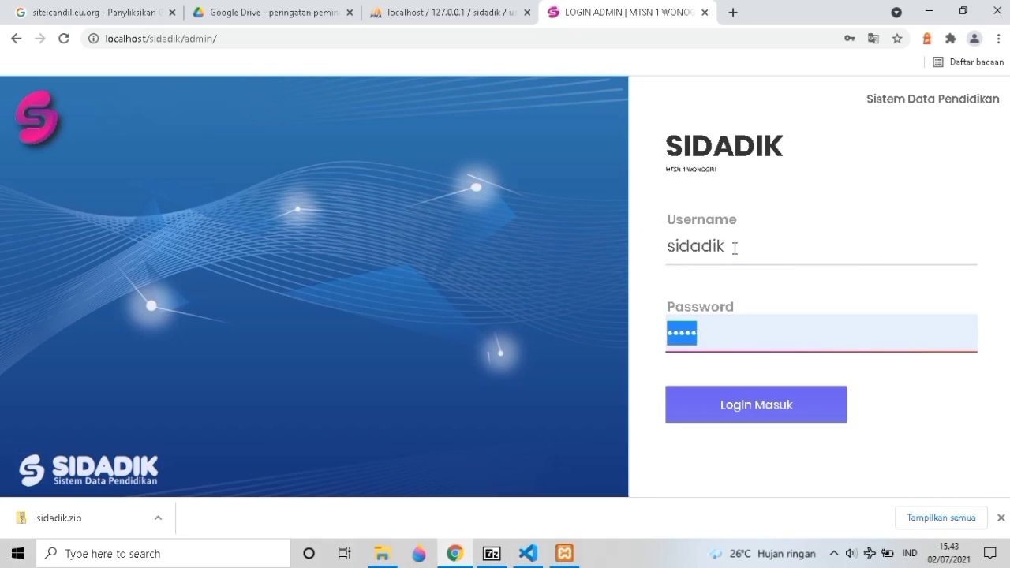
pyautogui.write('sid')
pyautogui.press('Return')
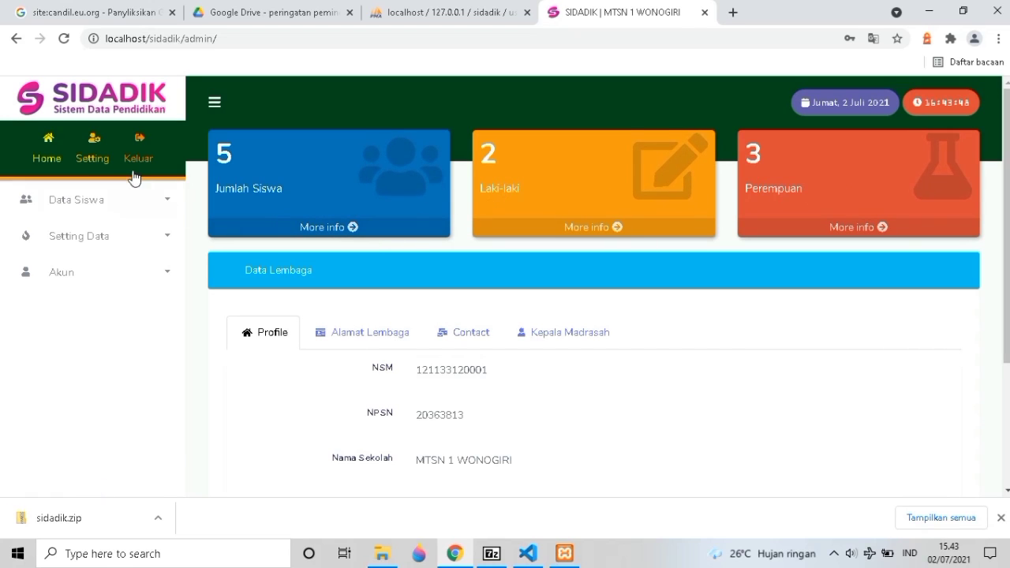
# In Pengaturan Aplikasi, change WONOGIRI to CANDIL CODE in Nama Sekolah and save.
pyautogui.click(96, 158)
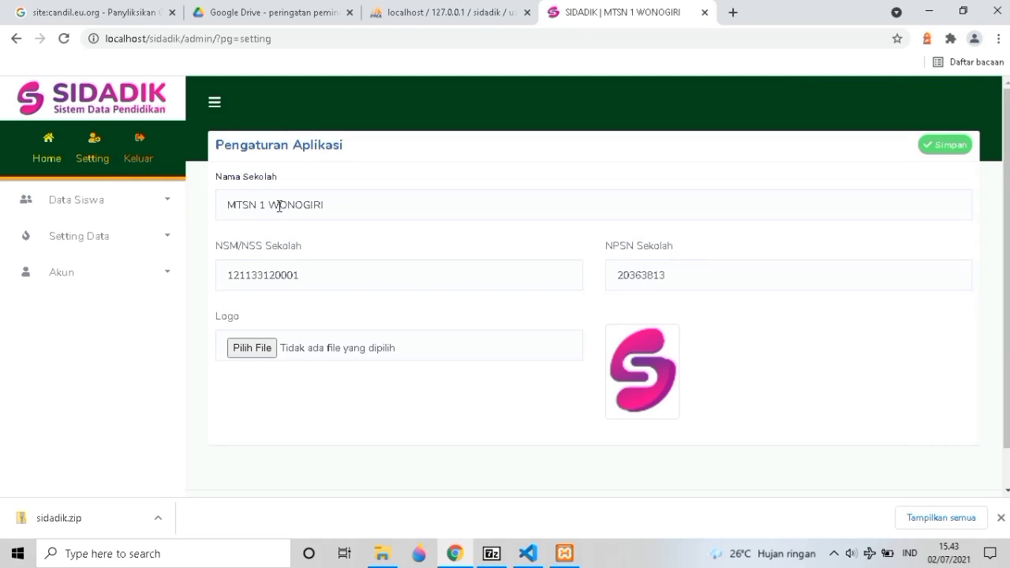
pyautogui.doubleClick(278, 206)
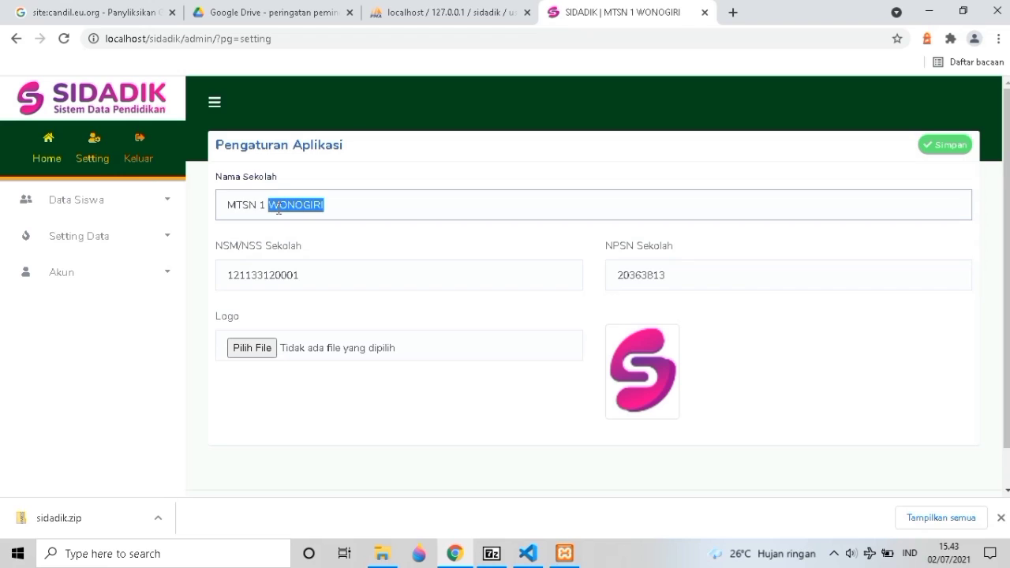
pyautogui.doubleClick(273, 274)
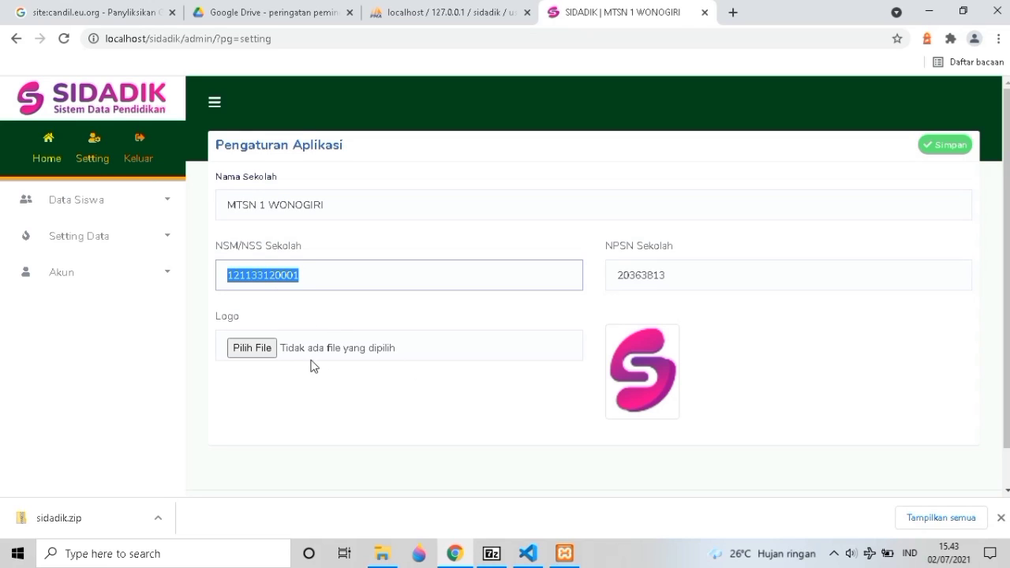
pyautogui.doubleClick(632, 276)
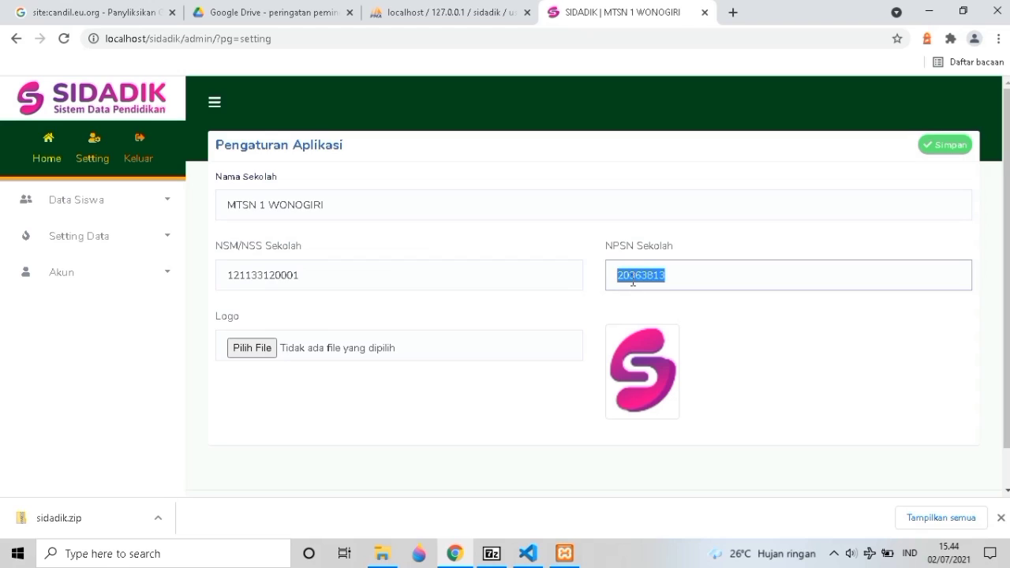
pyautogui.doubleClick(360, 210)
pyautogui.tripleClick(360, 210)
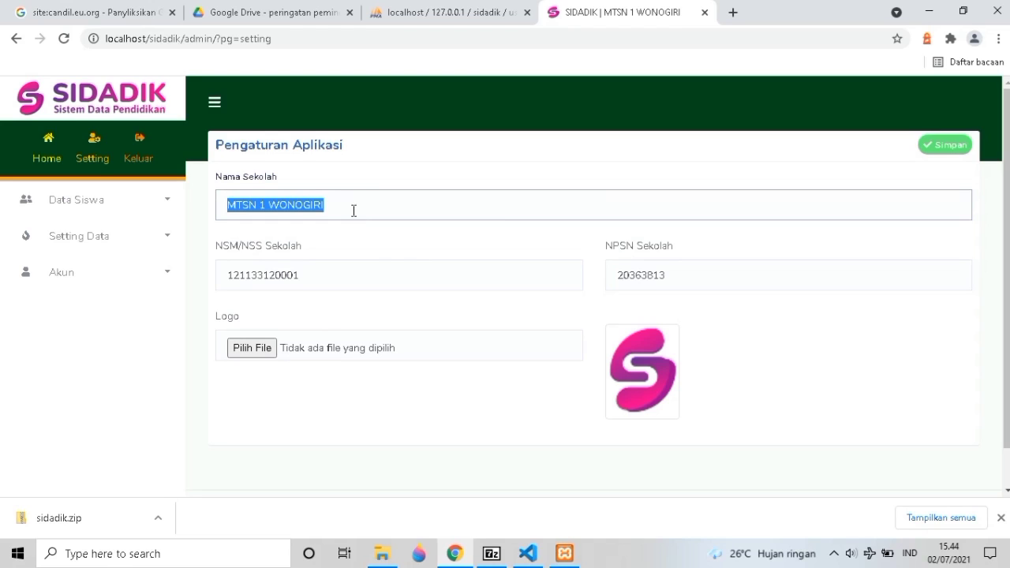
pyautogui.doubleClick(292, 200)
pyautogui.write('C')
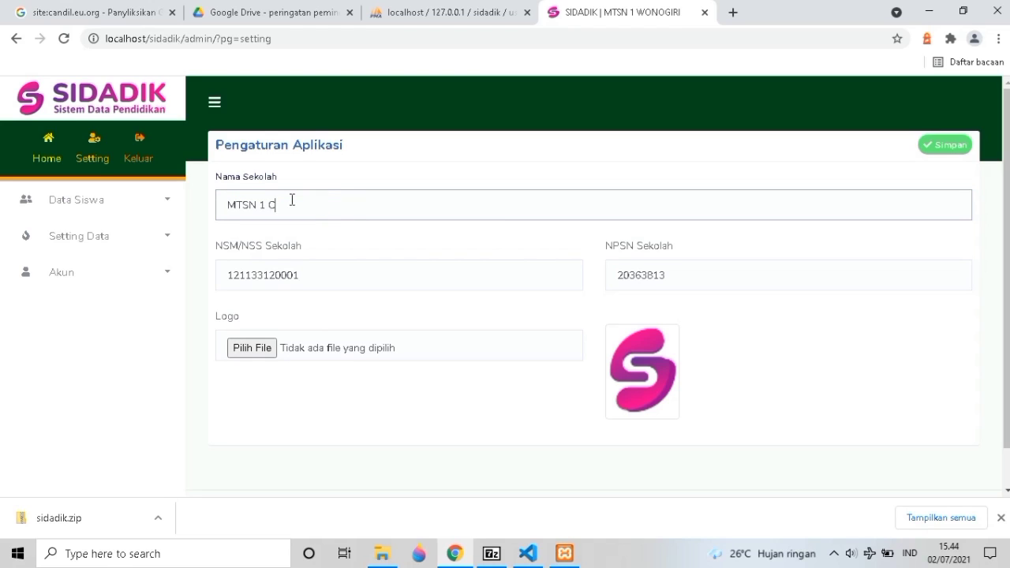
pyautogui.write('ANDIL CODE')
pyautogui.scroll(-1, 870, 342)
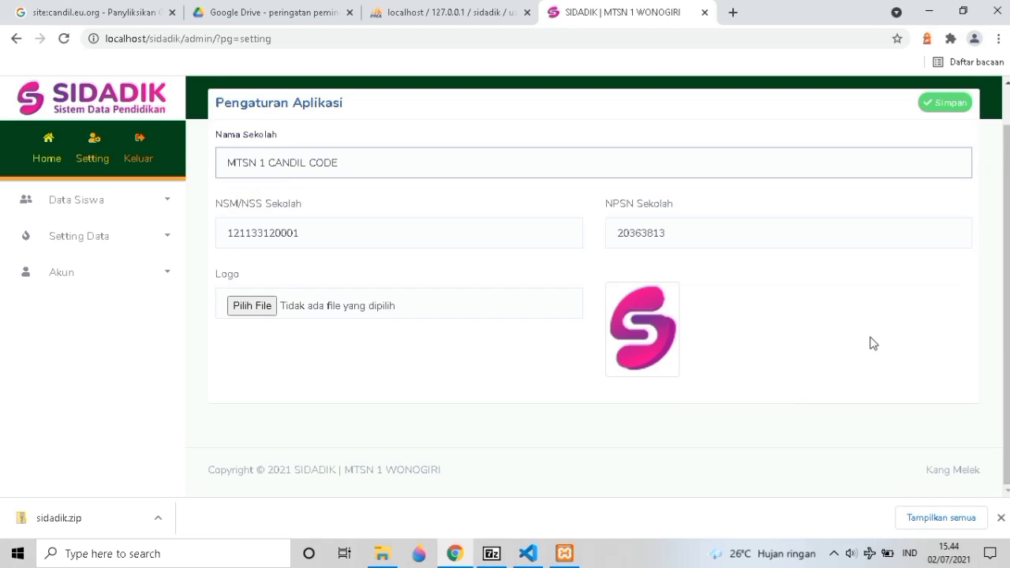
pyautogui.scroll(1, 907, 237)
pyautogui.click(960, 147)
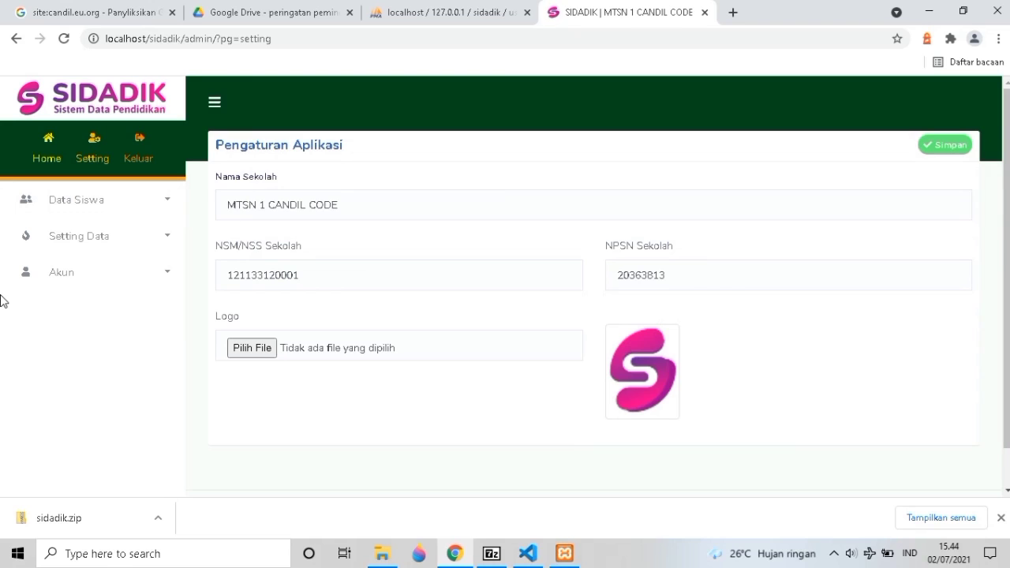
# Open the Siswa Aktif list and the Tambah Data form, checking the Jurusan and Kelas options.
pyautogui.click(53, 206)
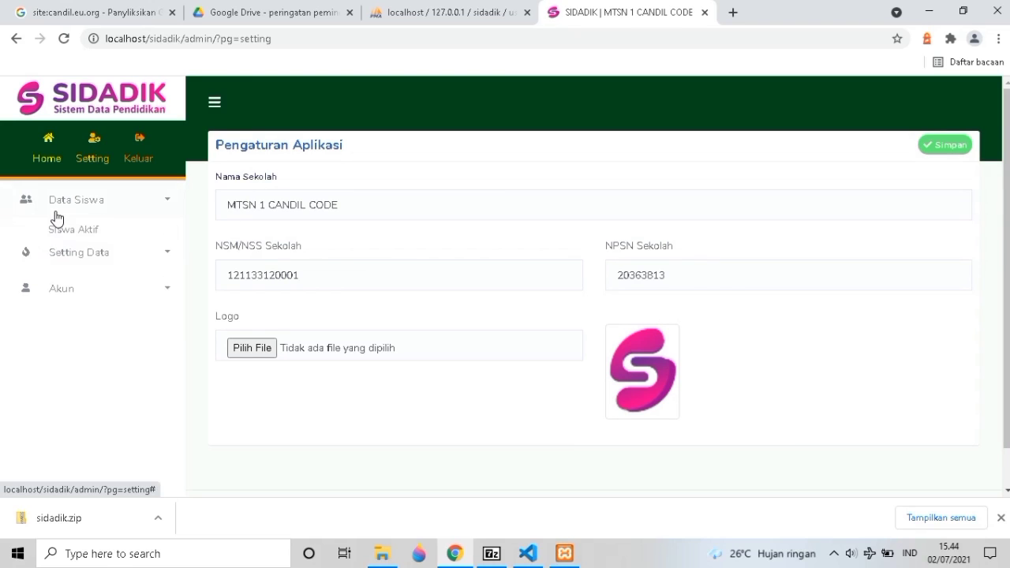
pyautogui.click(56, 243)
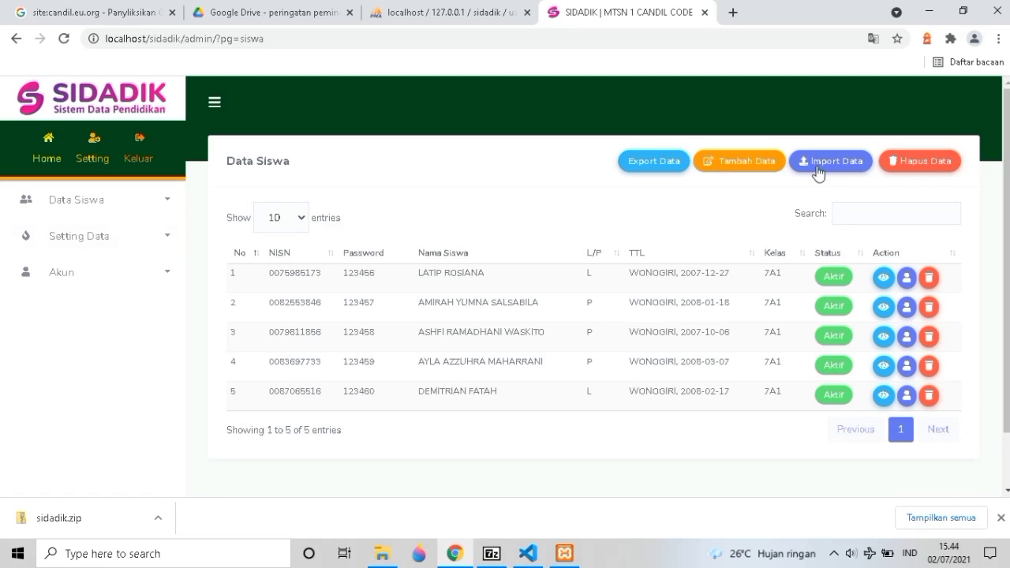
pyautogui.click(739, 162)
pyautogui.scroll(-1, 426, 189)
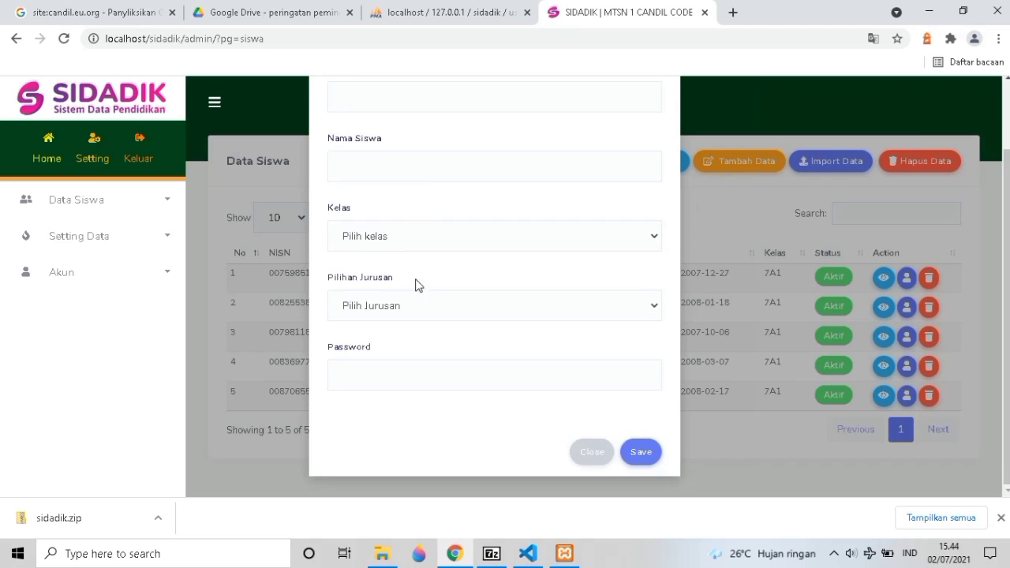
pyautogui.click(412, 309)
pyautogui.click(430, 239)
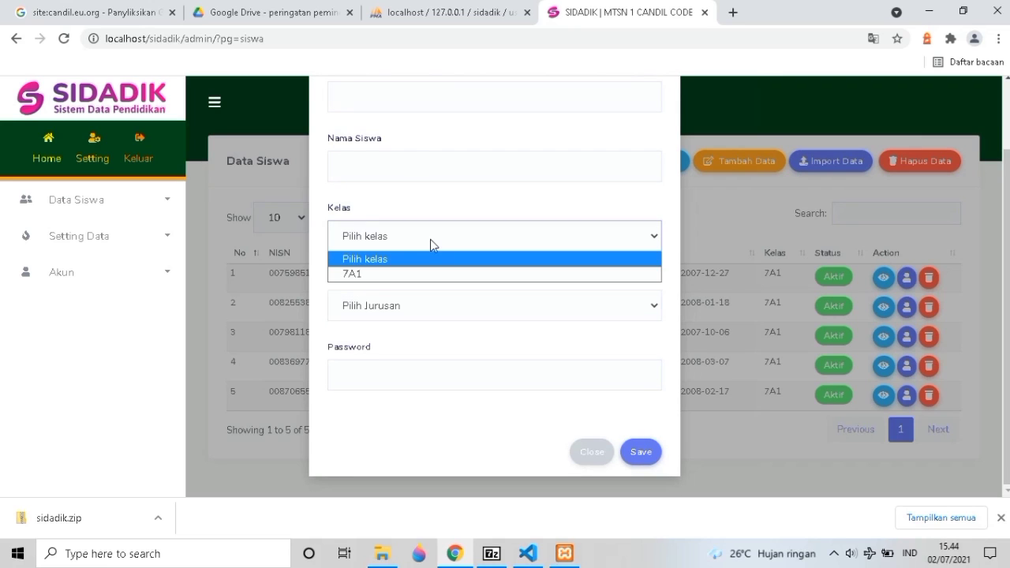
# Look over the name, NISN and password fields, then close the form without saving.
pyautogui.click(457, 176)
pyautogui.scroll(1, 456, 174)
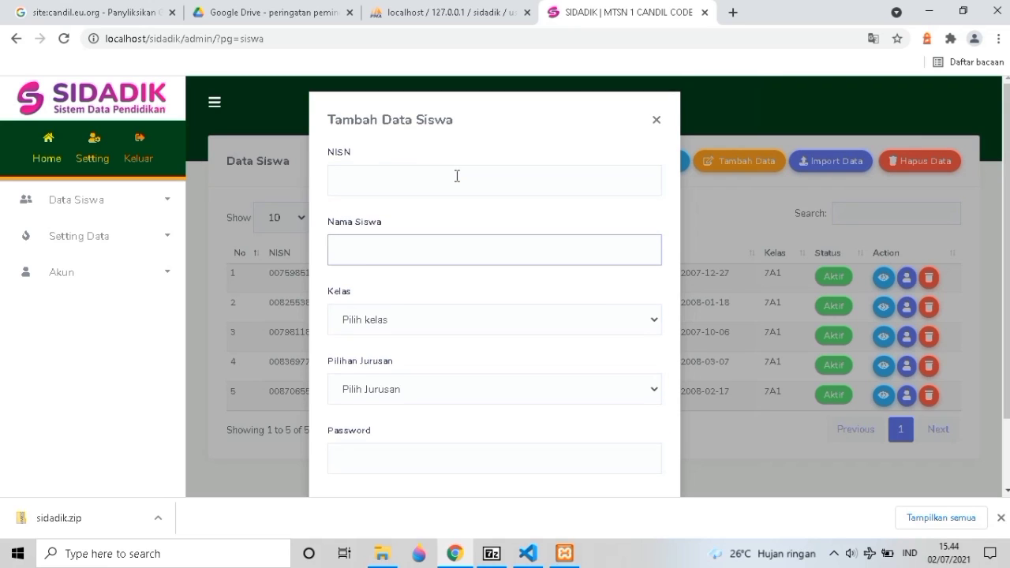
pyautogui.click(456, 188)
pyautogui.scroll(-1, 438, 344)
pyautogui.click(427, 375)
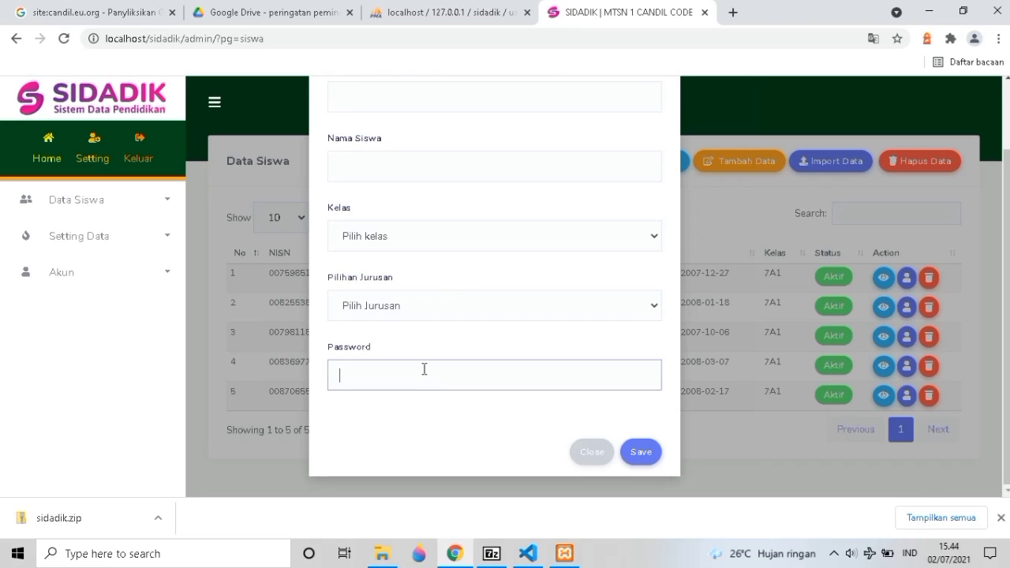
pyautogui.click(405, 311)
pyautogui.scroll(1, 423, 233)
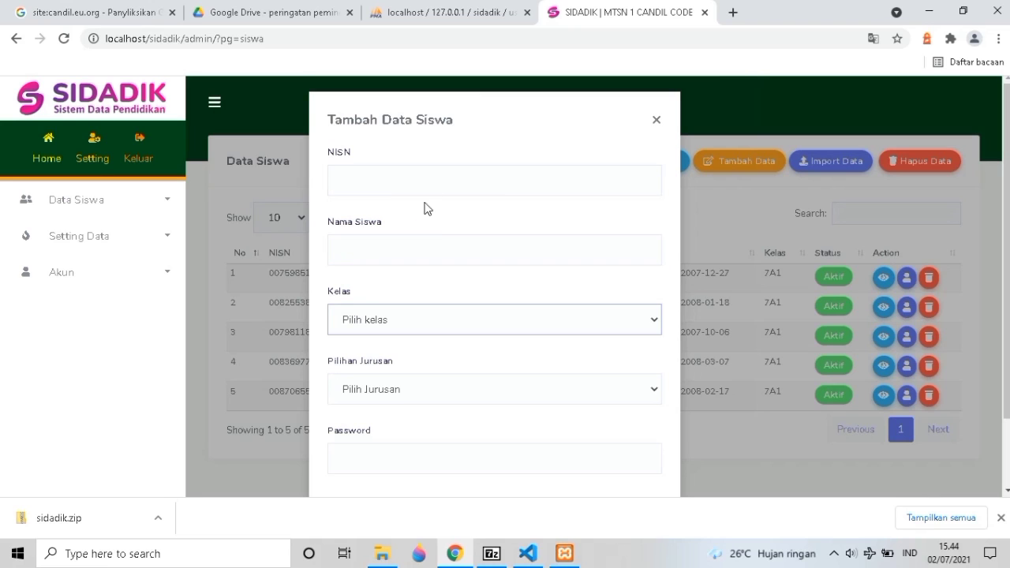
pyautogui.click(423, 187)
pyautogui.click(613, 124)
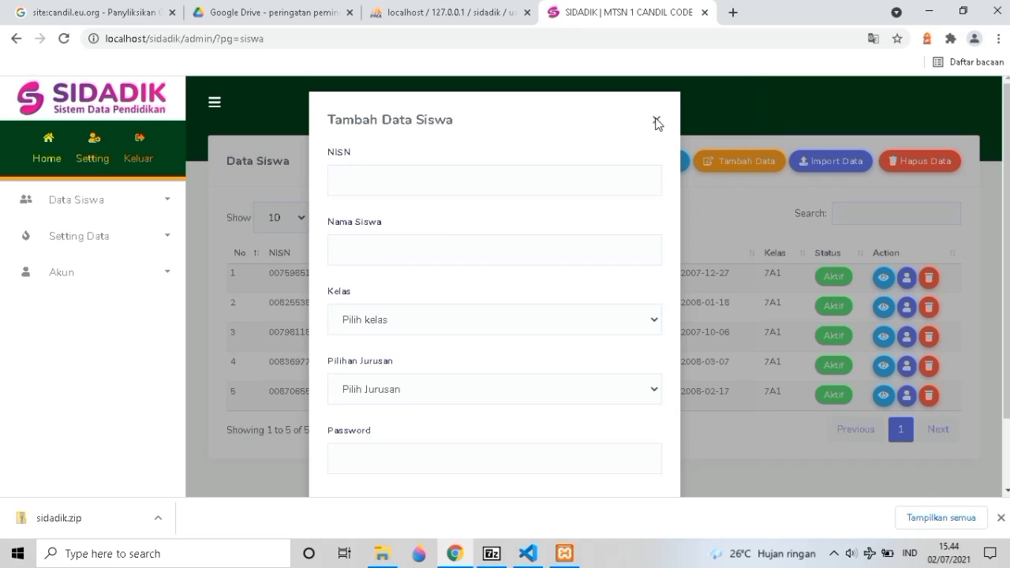
pyautogui.scroll(-1, 658, 198)
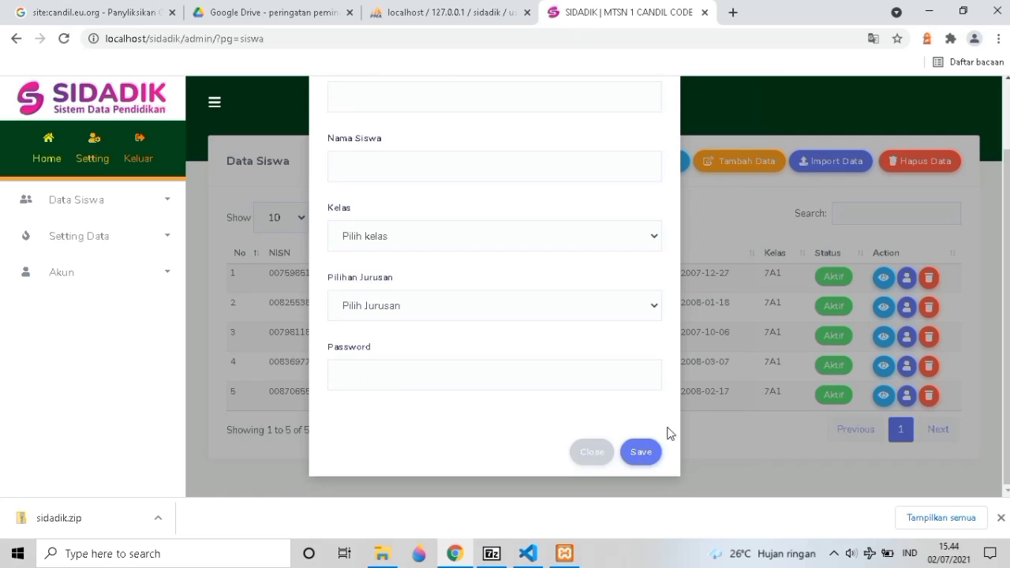
pyautogui.click(596, 456)
pyautogui.scroll(-1, 736, 381)
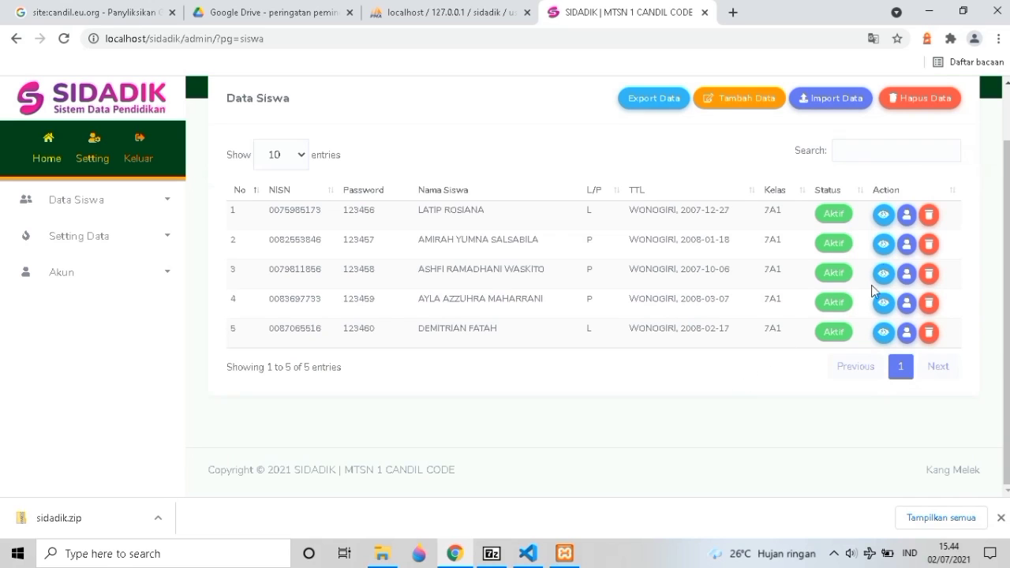
# Open the first student's Edit Data Siswa record and scroll through the personal data and transport options.
pyautogui.click(882, 216)
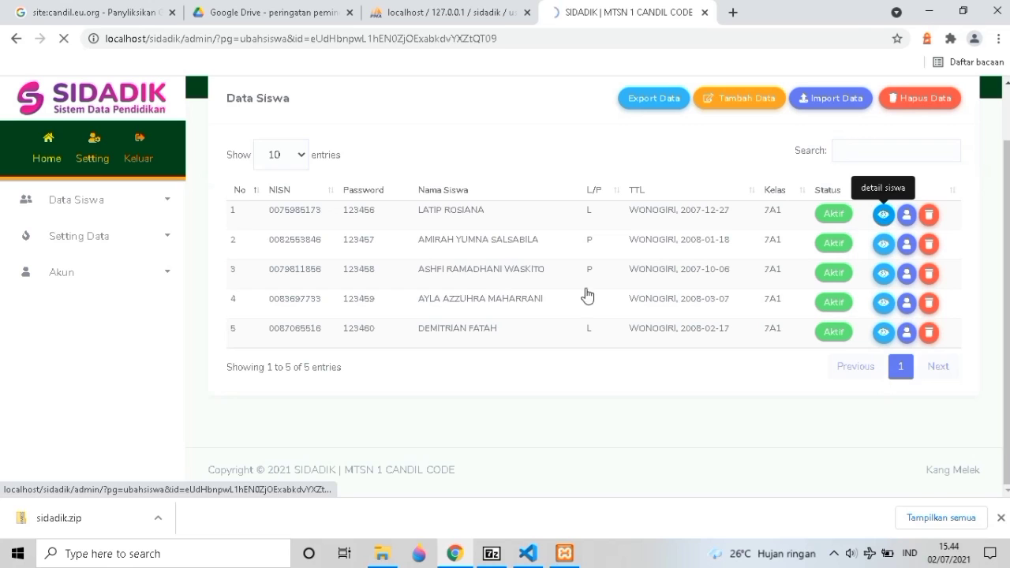
pyautogui.scroll(-2, 457, 284)
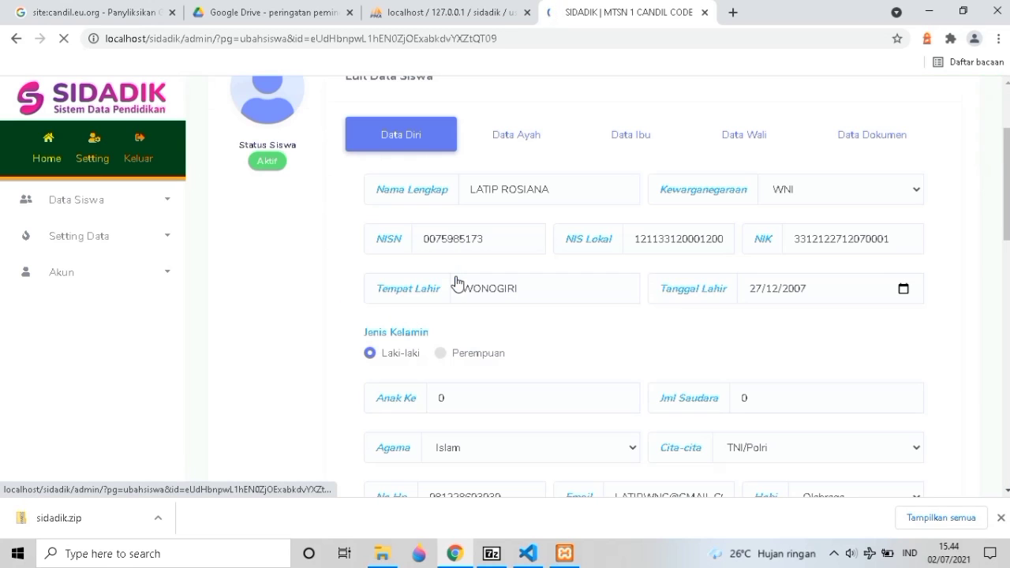
pyautogui.scroll(-7, 454, 245)
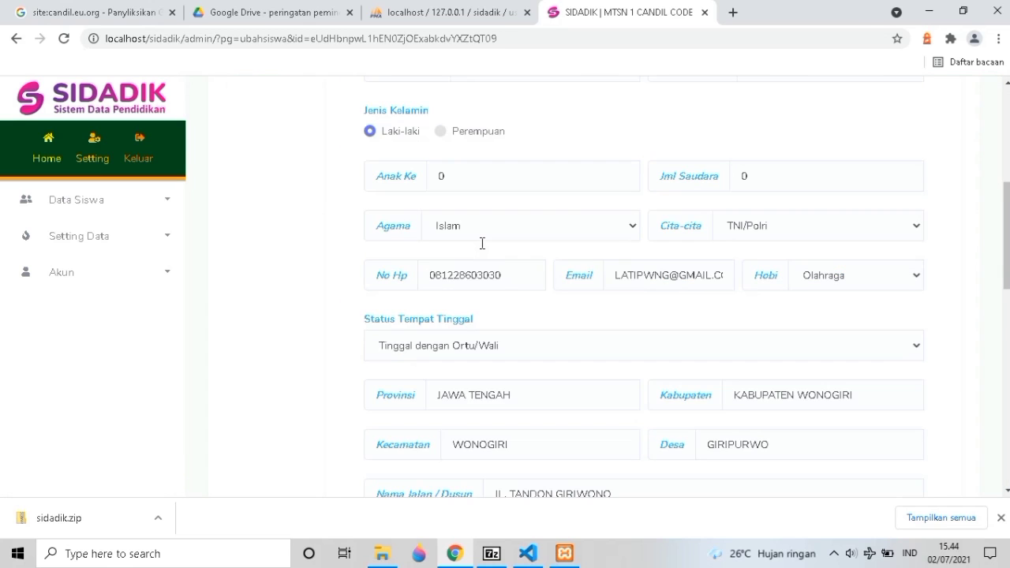
pyautogui.scroll(-4, 482, 245)
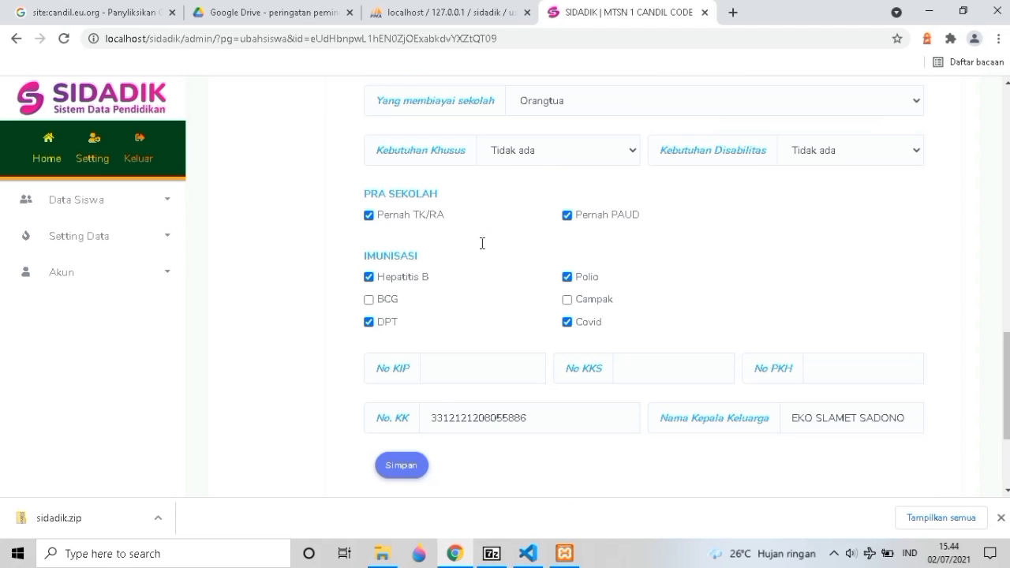
pyautogui.scroll(-2, 599, 236)
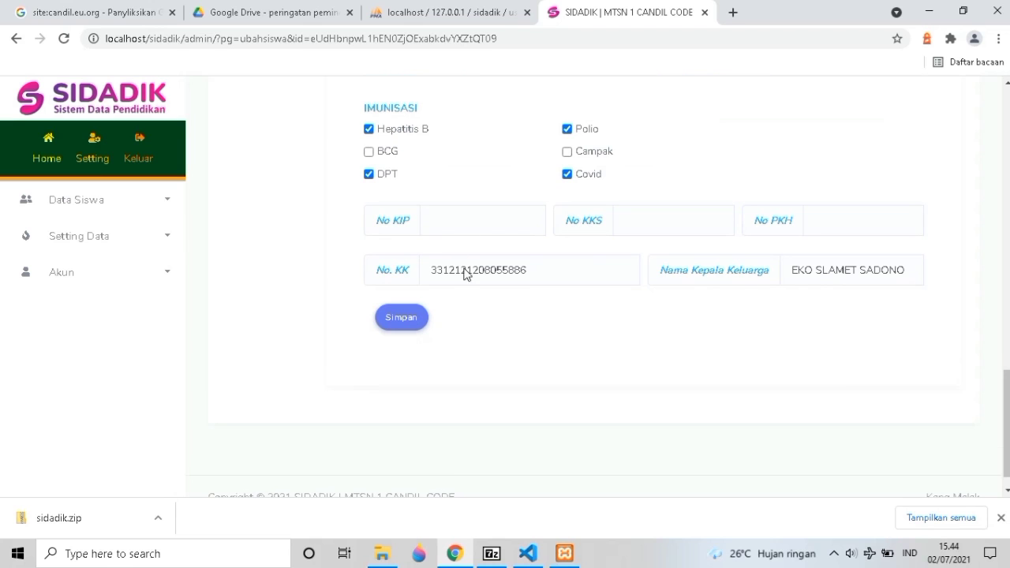
pyautogui.scroll(-1, 467, 272)
pyautogui.scroll(1, 722, 248)
pyautogui.scroll(8, 721, 249)
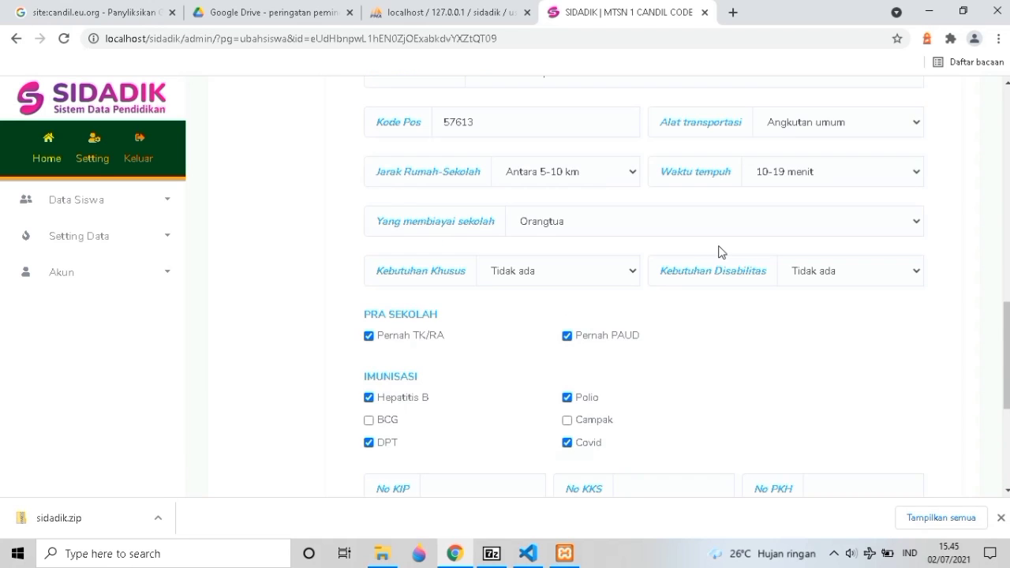
pyautogui.scroll(-2, 840, 313)
pyautogui.click(846, 347)
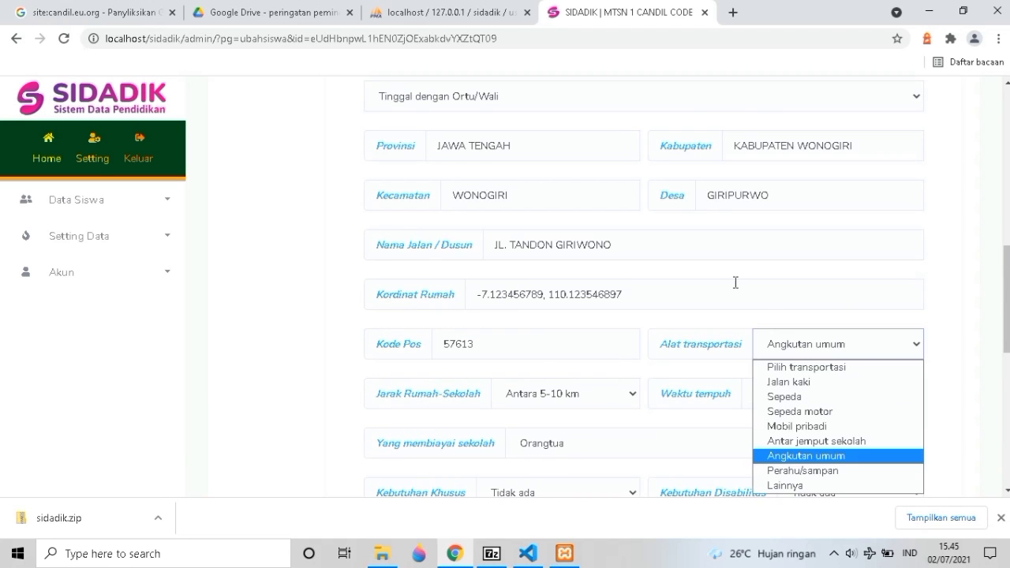
pyautogui.scroll(9, 730, 281)
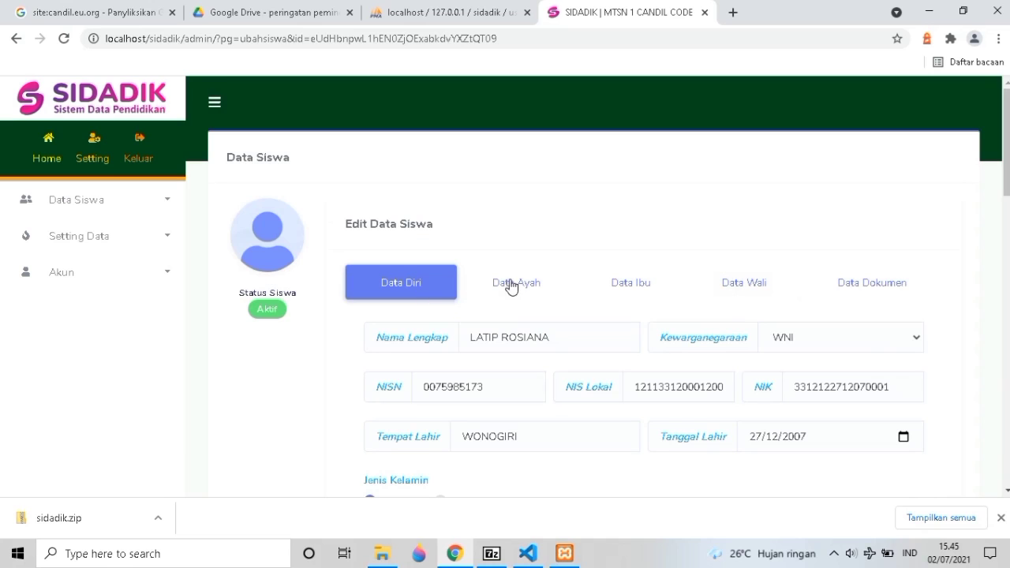
# View the Data Ayah, Data Ibu and Data Dokumen sections of the record.
pyautogui.click(573, 284)
pyautogui.scroll(-2, 577, 252)
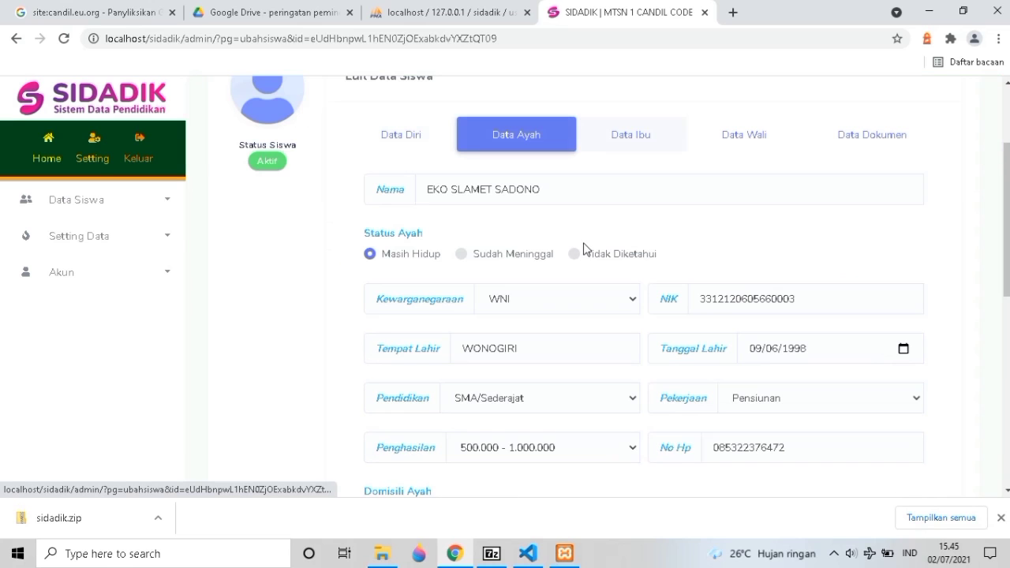
pyautogui.click(621, 138)
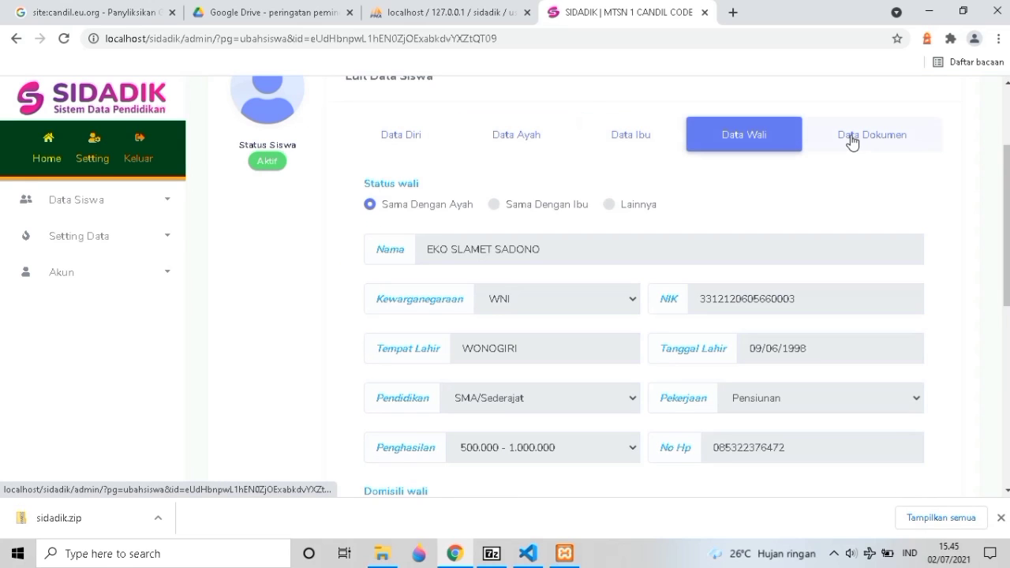
pyautogui.click(858, 144)
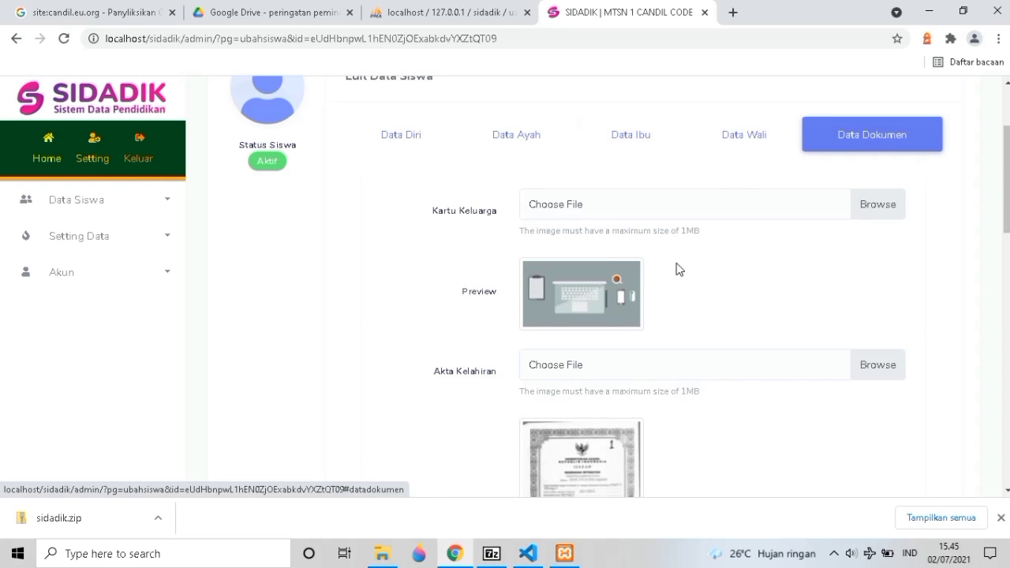
pyautogui.scroll(-5, 670, 293)
pyautogui.scroll(4, 671, 293)
pyautogui.scroll(6, 670, 293)
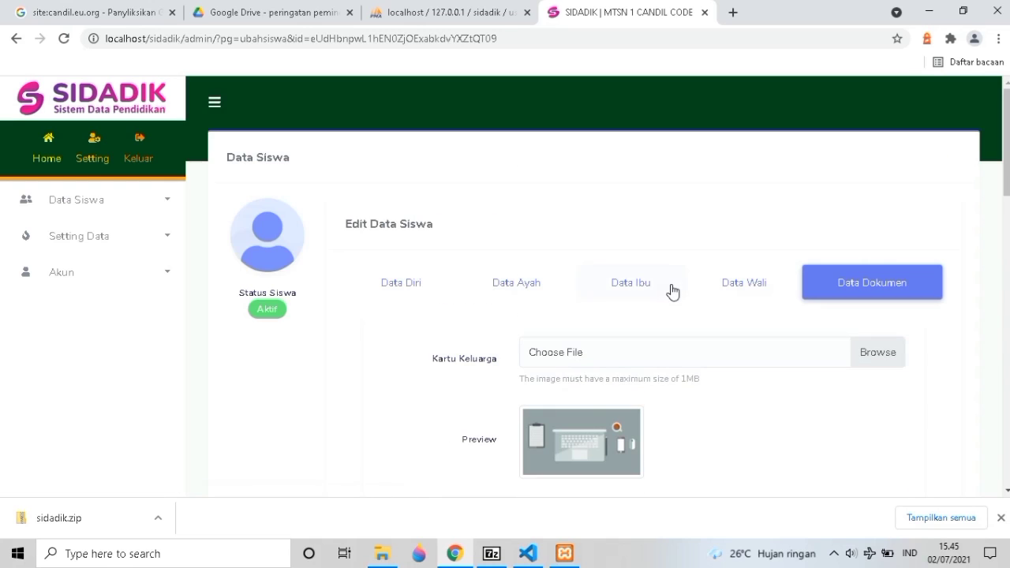
# Check the Data Wali section, revisit the parent sections, and return to Data Diri.
pyautogui.click(726, 286)
pyautogui.click(640, 293)
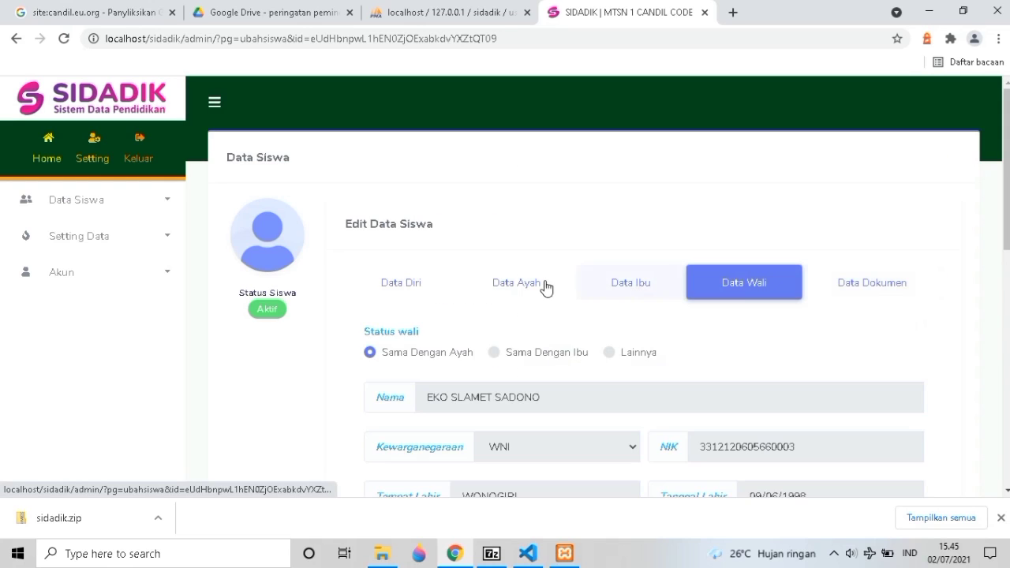
pyautogui.click(484, 289)
pyautogui.moveTo(412, 288); pyautogui.dragTo(162, 340)
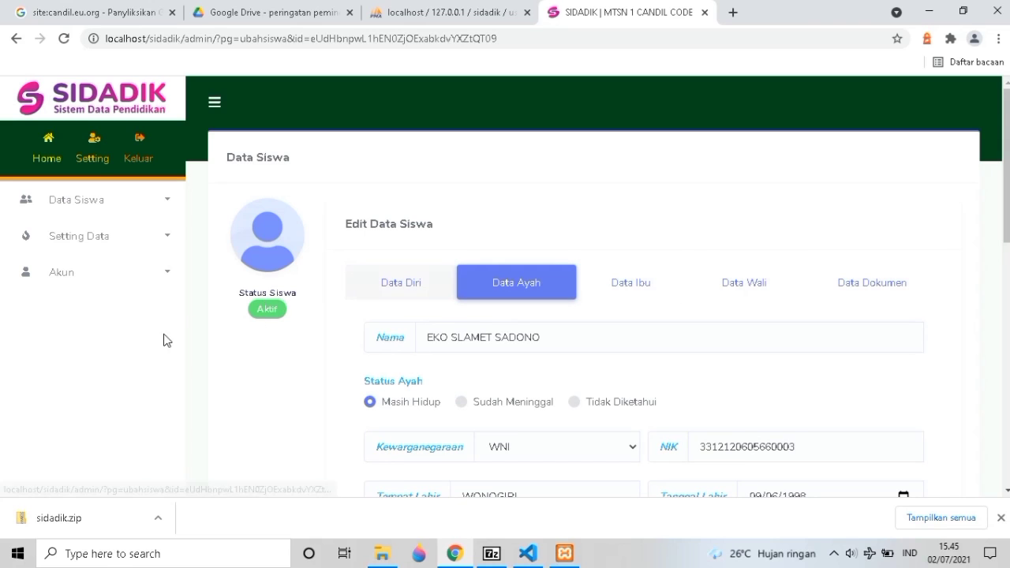
pyautogui.click(407, 290)
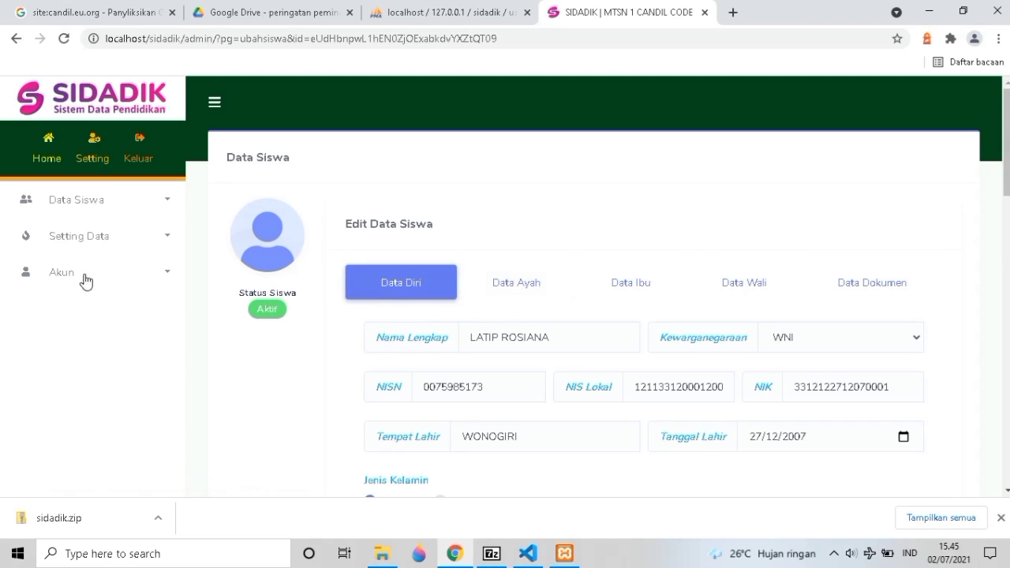
pyautogui.click(100, 212)
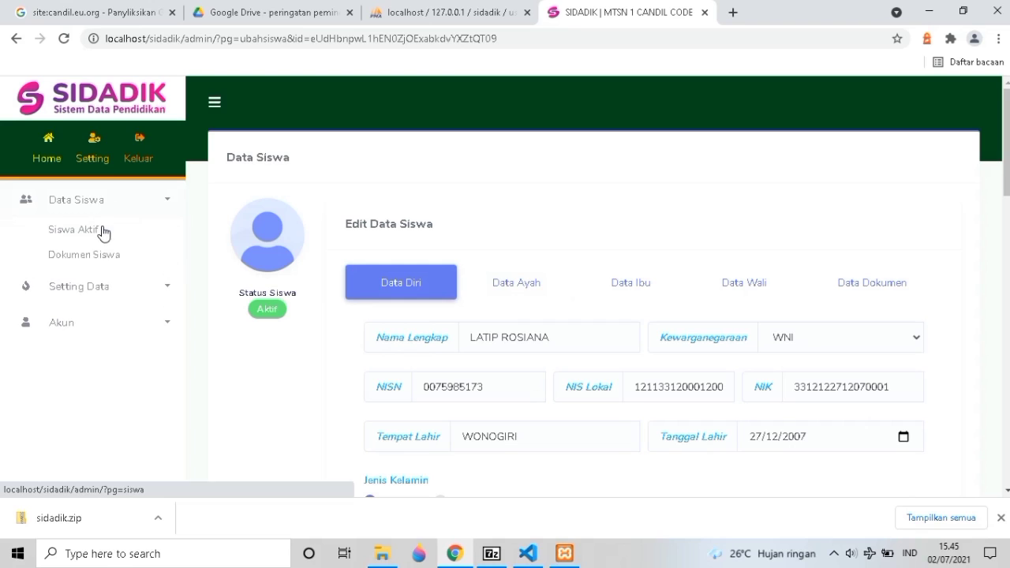
# Export the Siswa Aktif list as DATA_SIDADIK.xls, then open and close Import Data without importing.
pyautogui.click(15, 38)
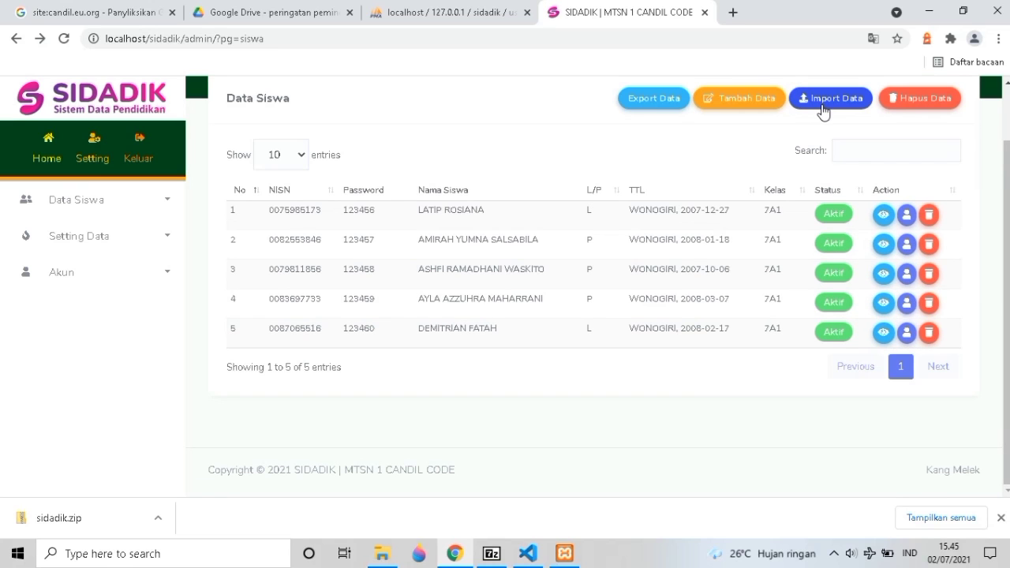
pyautogui.click(648, 106)
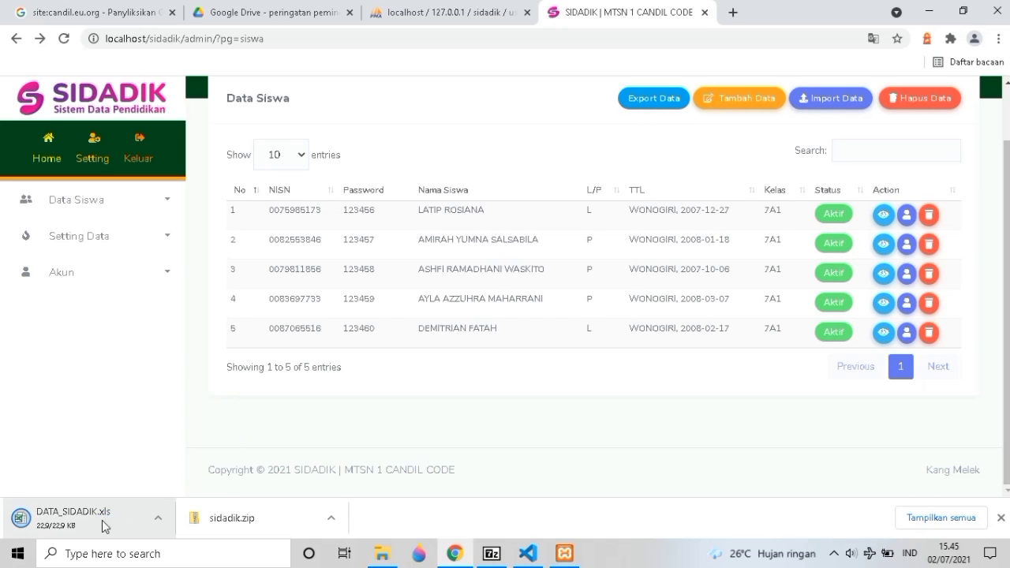
pyautogui.click(823, 101)
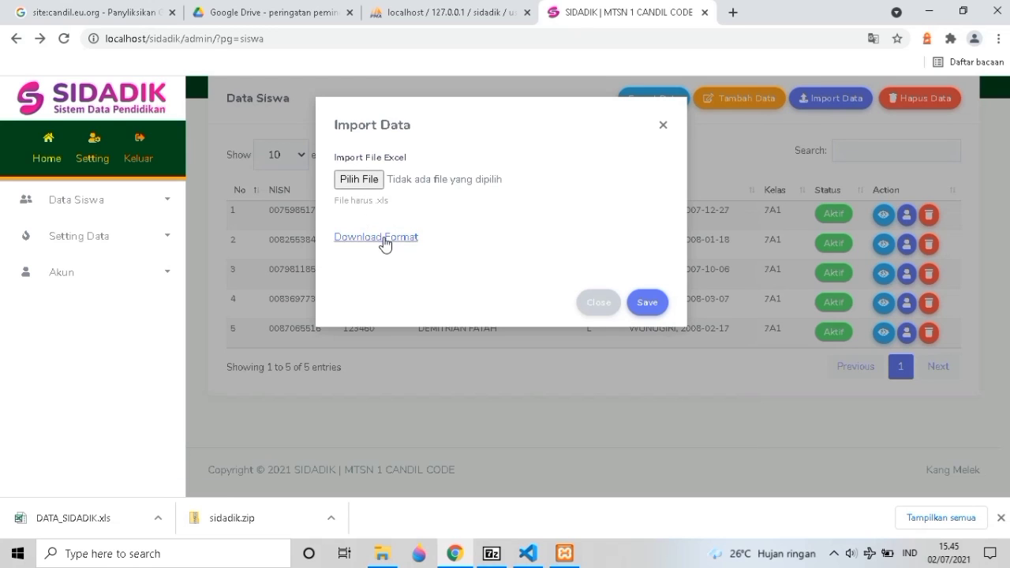
pyautogui.click(664, 126)
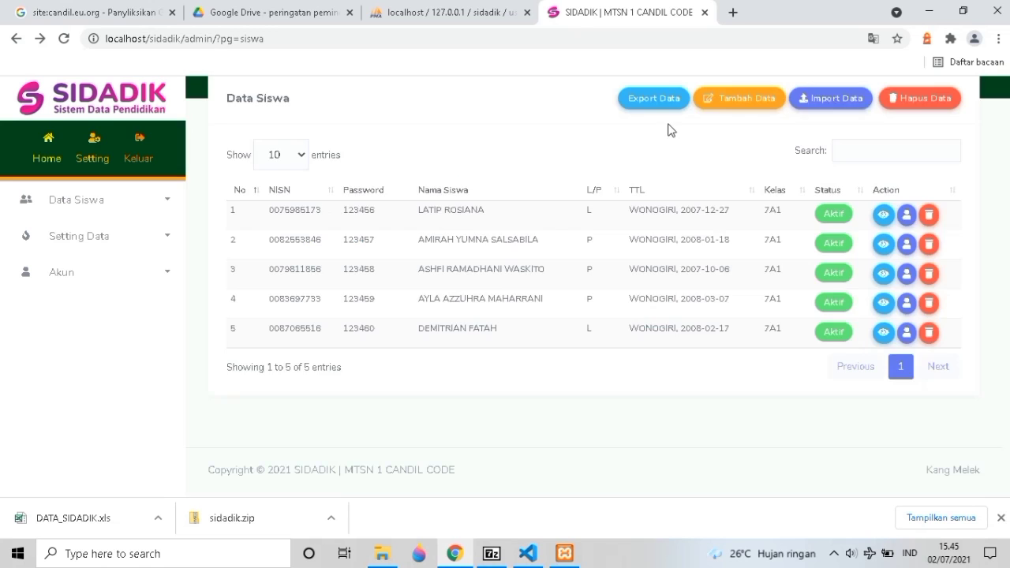
pyautogui.click(94, 211)
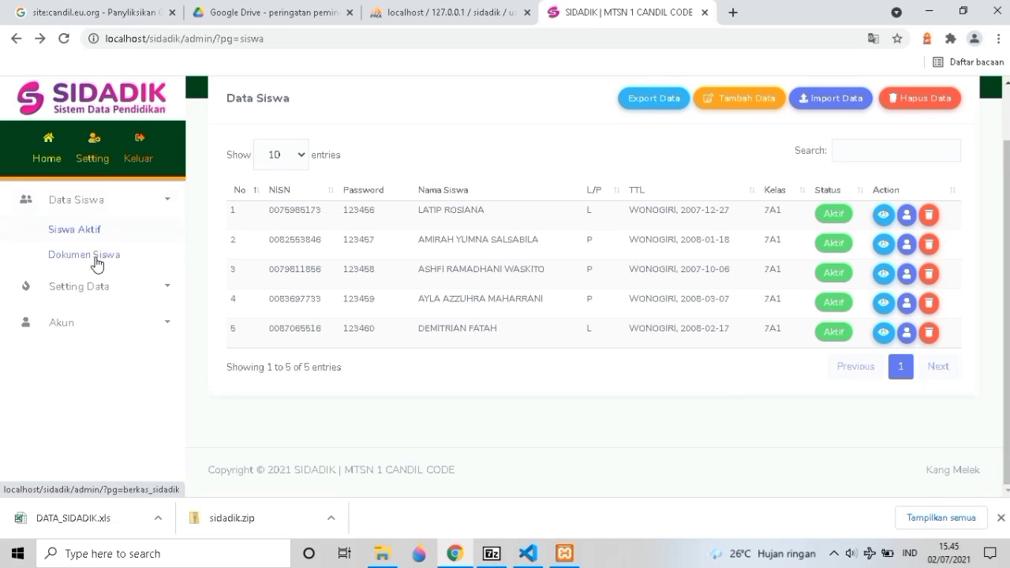
# Open Dokumen Siswa to see six students' upload status, keeping 10 entries per page.
pyautogui.click(96, 260)
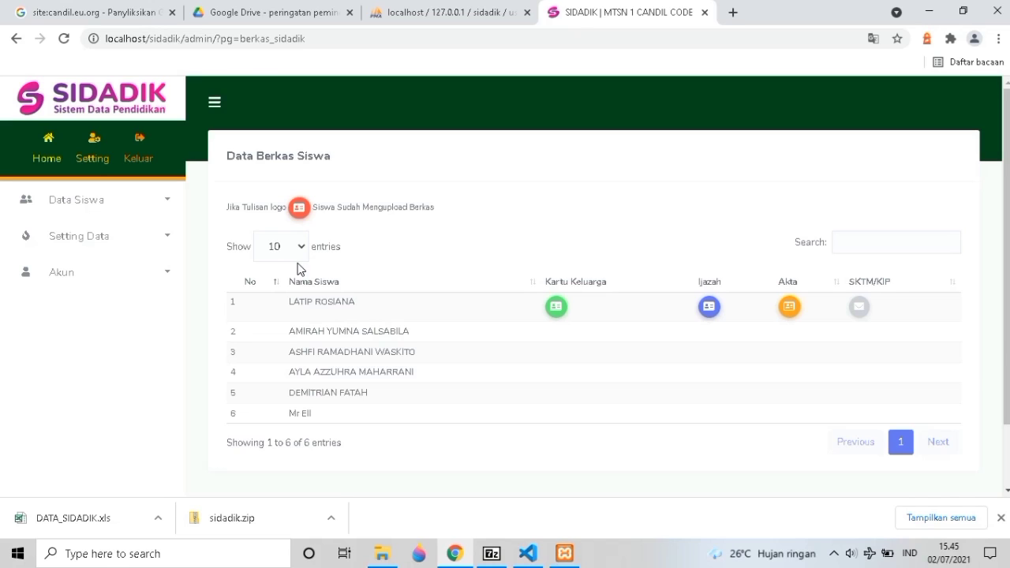
pyautogui.scroll(-2, 298, 270)
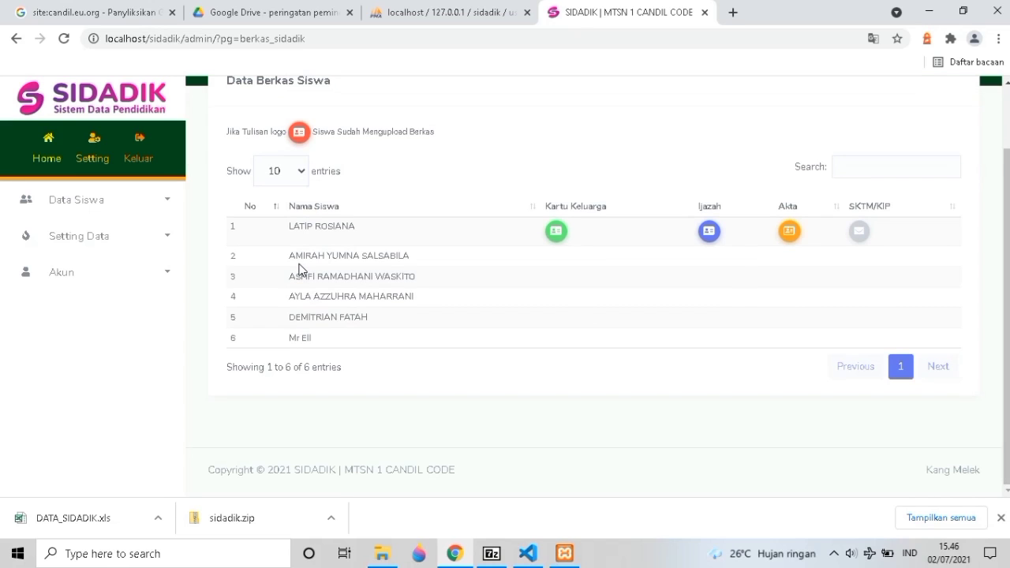
pyautogui.scroll(2, 298, 270)
pyautogui.scroll(-2, 298, 270)
pyautogui.scroll(2, 308, 276)
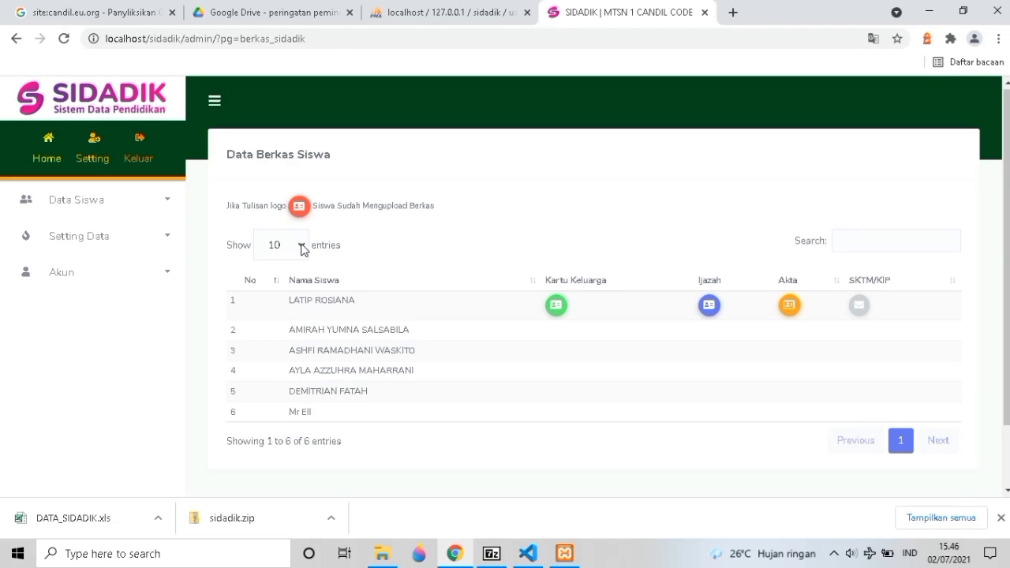
pyautogui.click(302, 250)
pyautogui.click(302, 250)
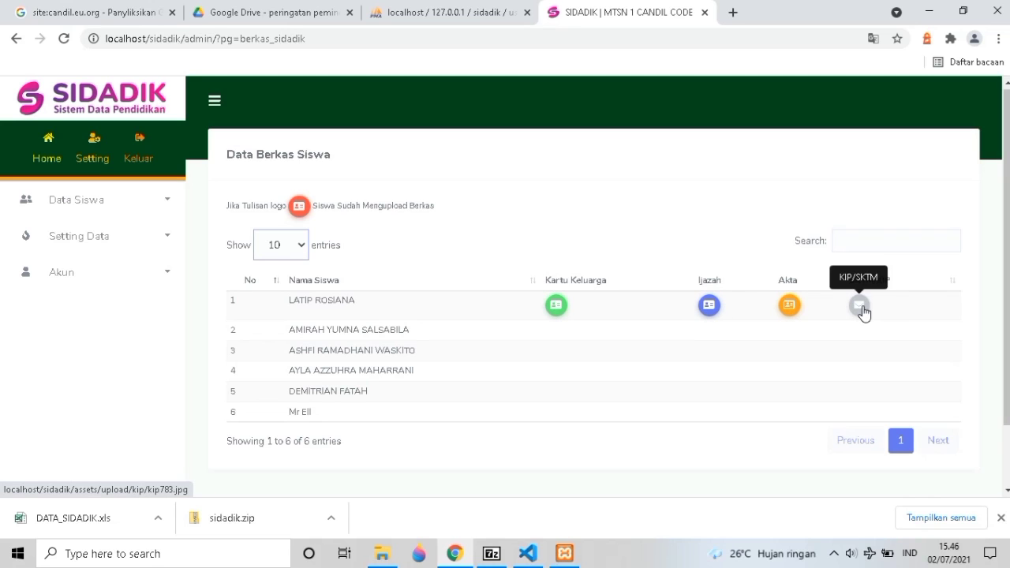
# Open the Lembaga profile page under Setting Data.
pyautogui.click(124, 247)
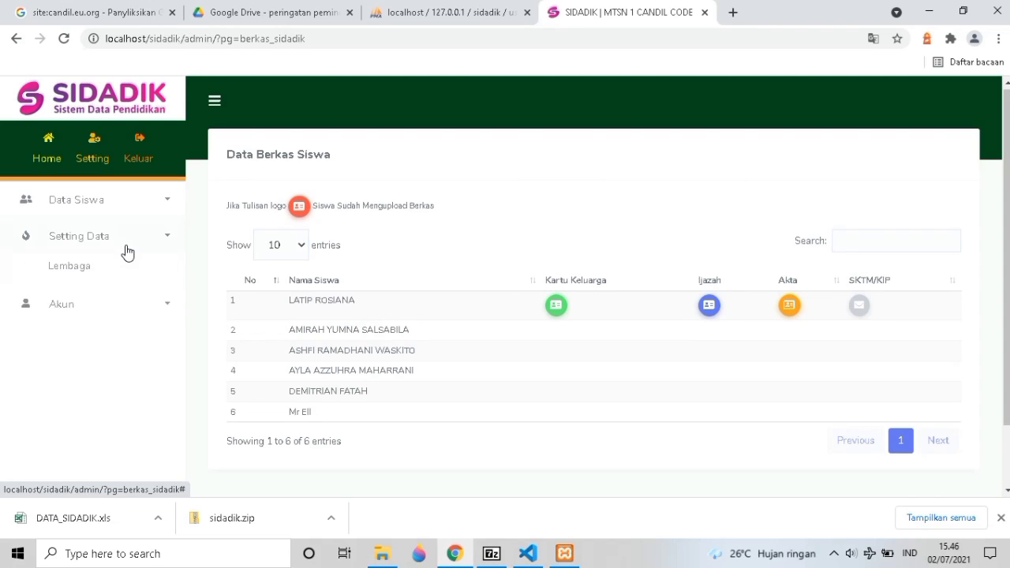
pyautogui.click(118, 276)
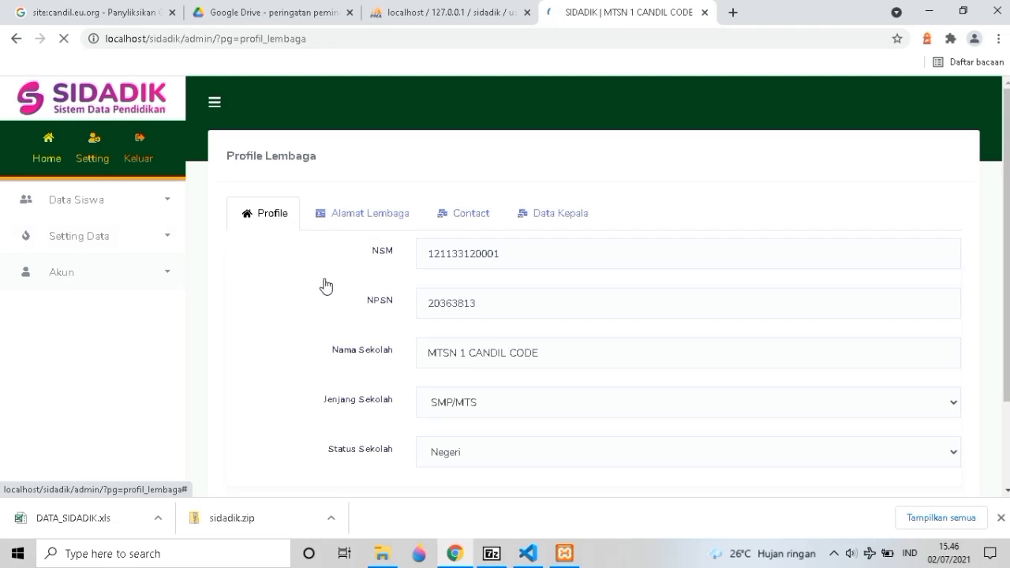
pyautogui.scroll(-2, 340, 263)
pyautogui.scroll(2, 340, 263)
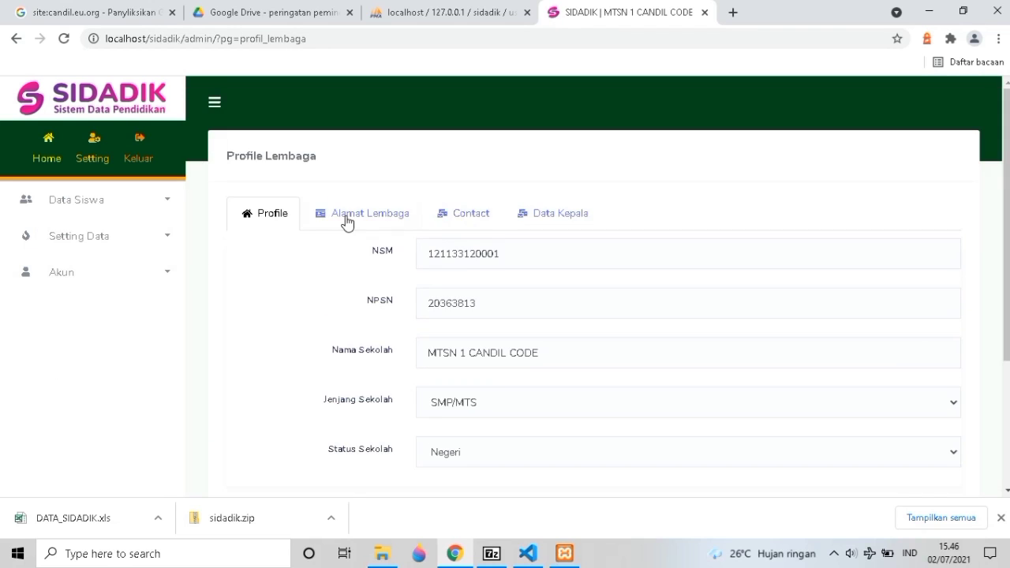
# Review the Alamat Lembaga, Contact and Data Kepala tabs, then return to Profile.
pyautogui.click(350, 223)
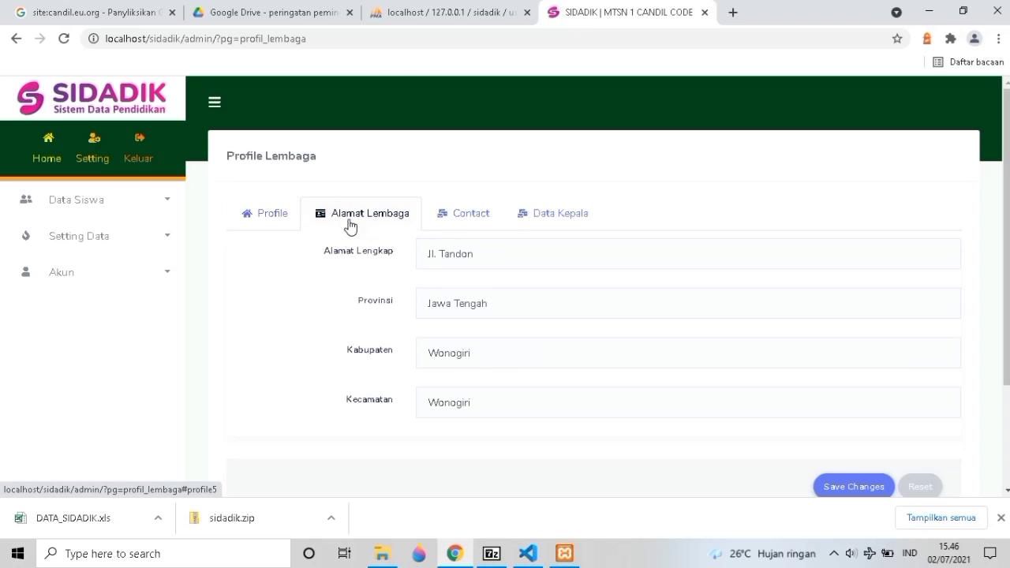
pyautogui.click(476, 216)
pyautogui.click(550, 219)
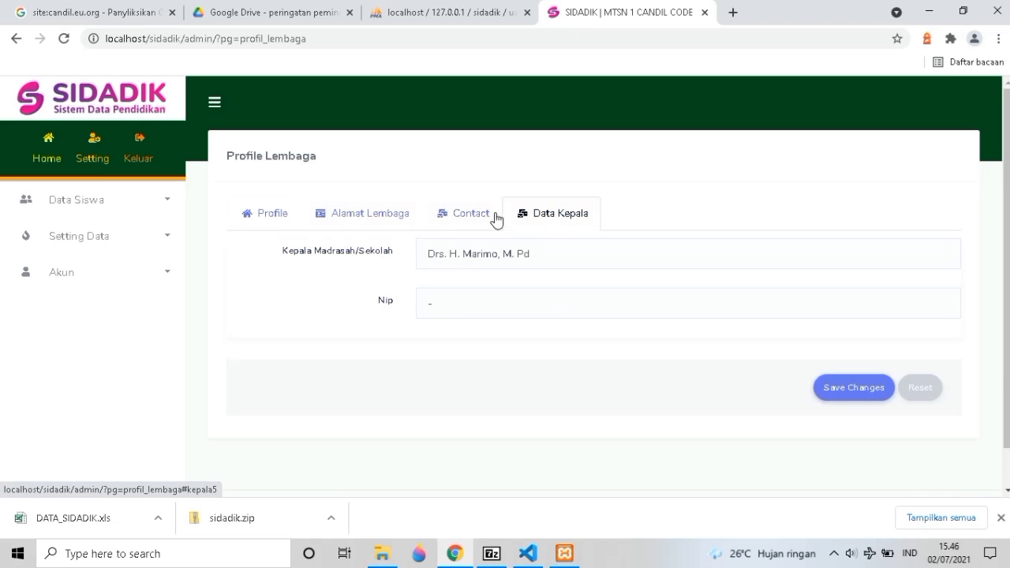
pyautogui.click(435, 218)
pyautogui.click(396, 218)
pyautogui.click(279, 220)
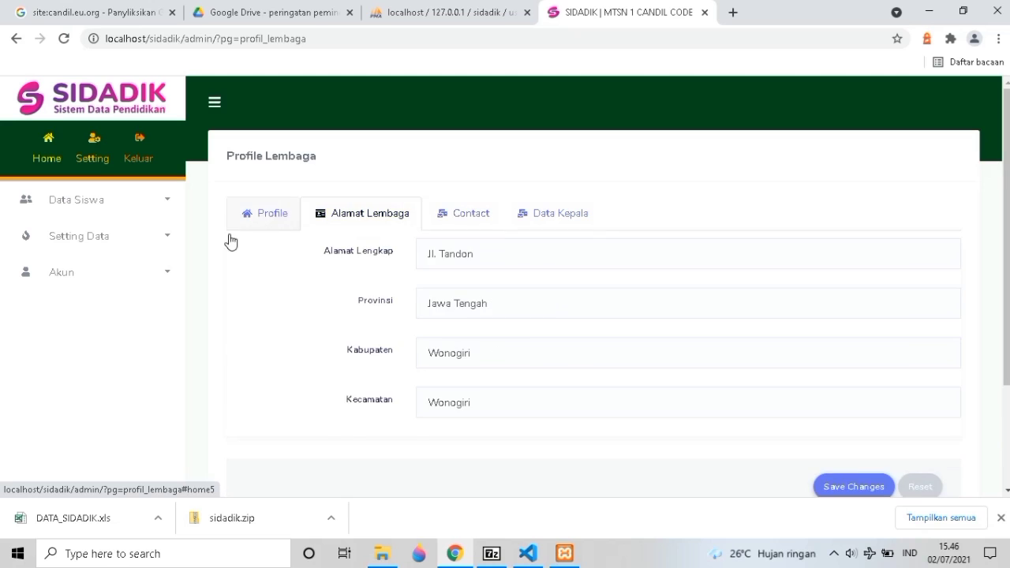
pyautogui.click(109, 244)
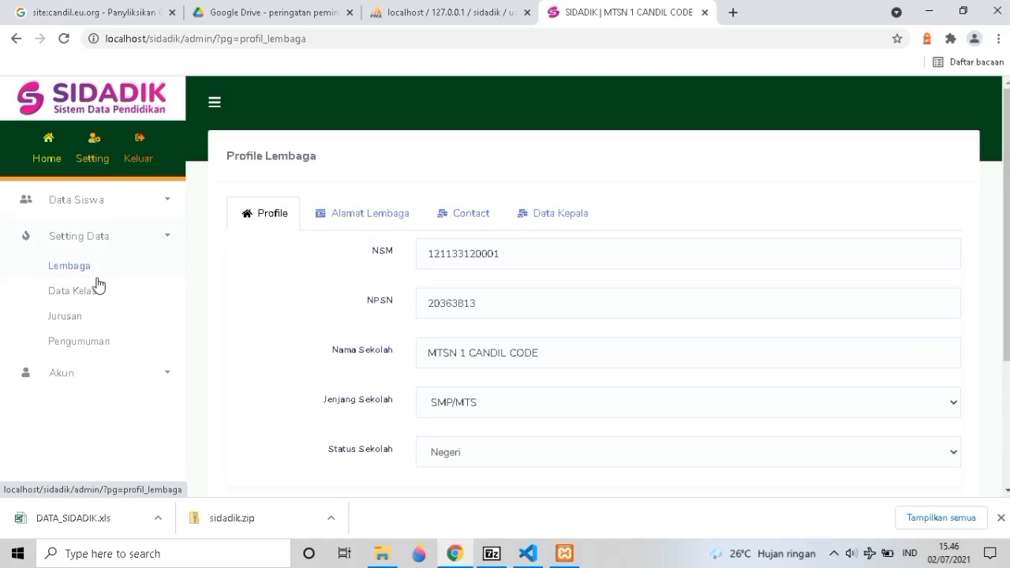
# Open Data Kelas, which lists the single class 7A1.
pyautogui.click(95, 303)
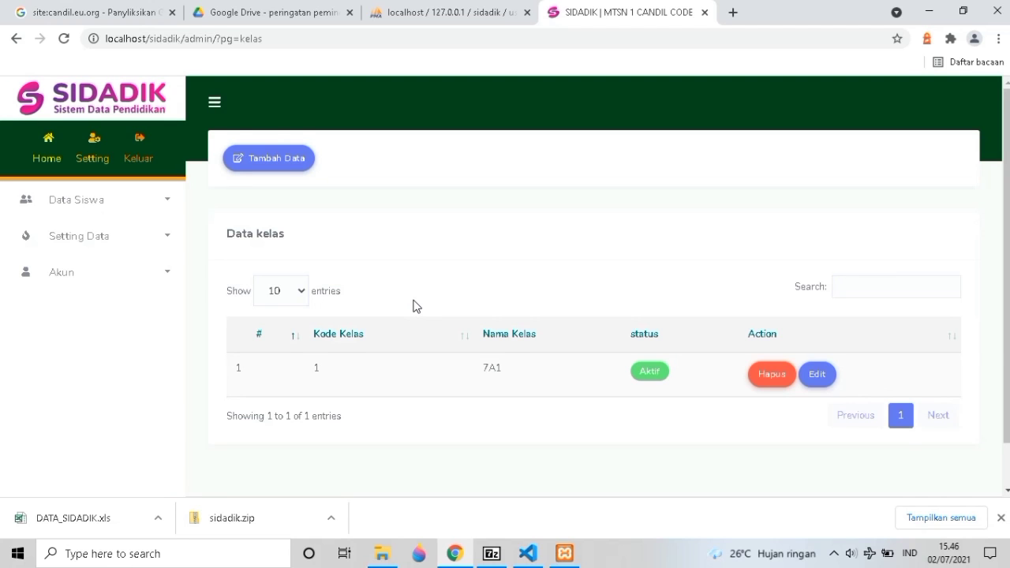
pyautogui.scroll(-1, 416, 306)
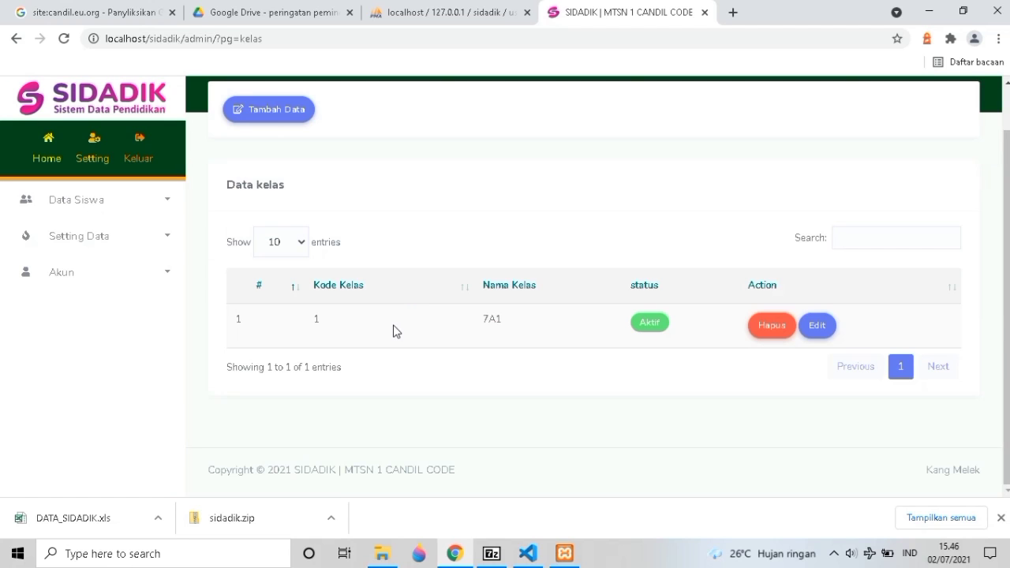
pyautogui.scroll(1, 392, 323)
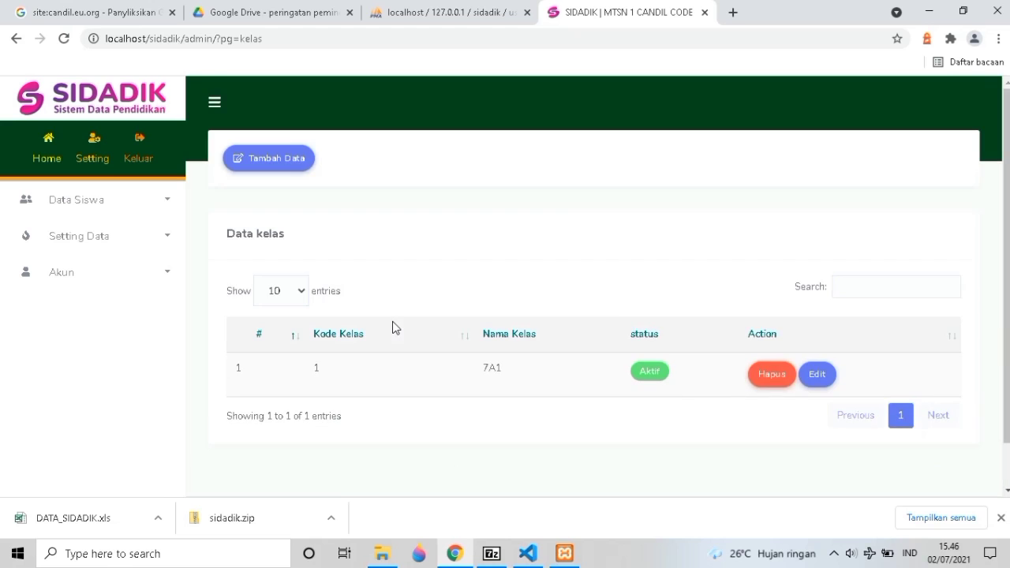
pyautogui.scroll(-1, 392, 324)
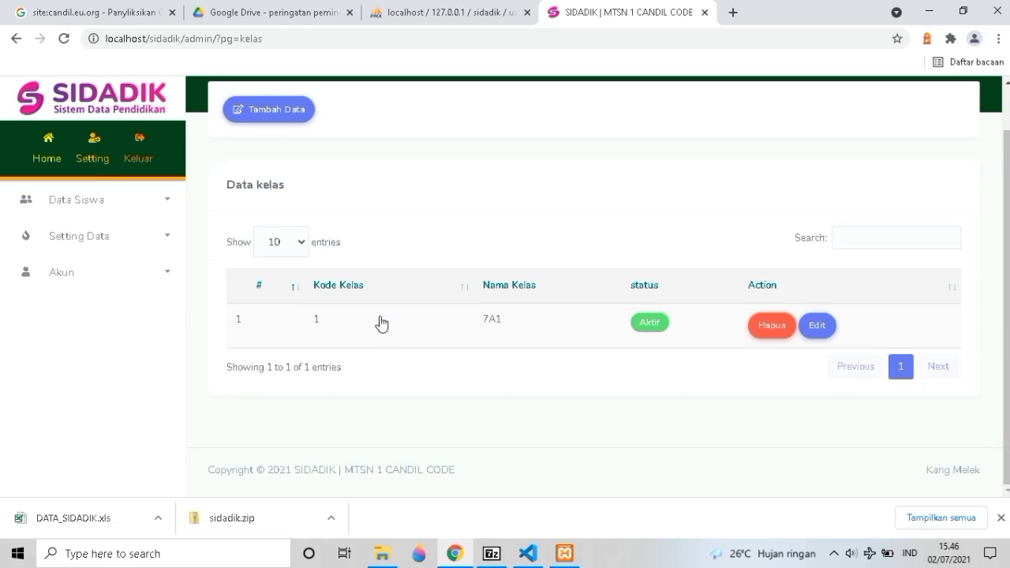
pyautogui.scroll(1, 375, 315)
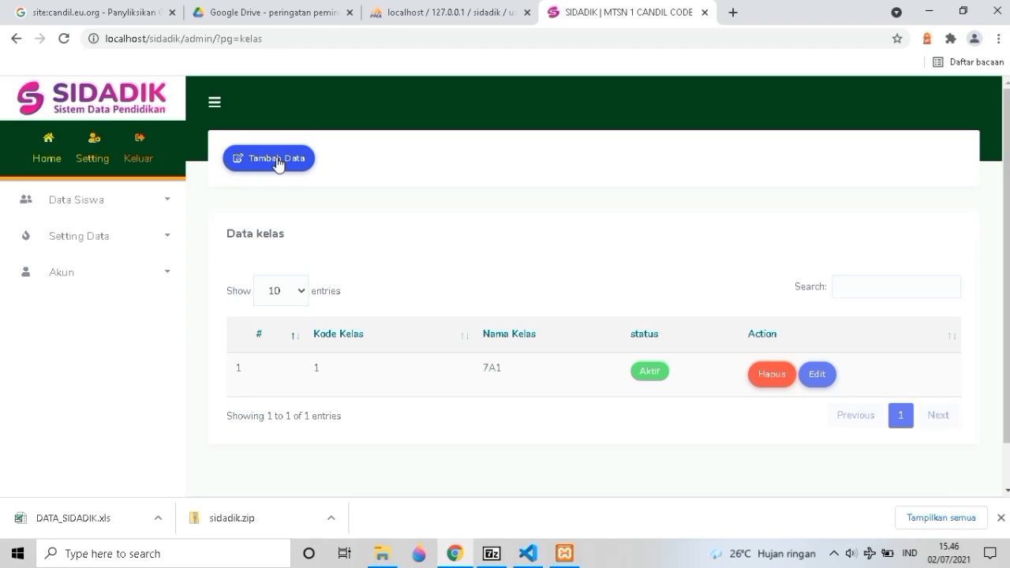
# Open the Tambah Data class form, try its code and name fields, and close it unsaved.
pyautogui.click(277, 161)
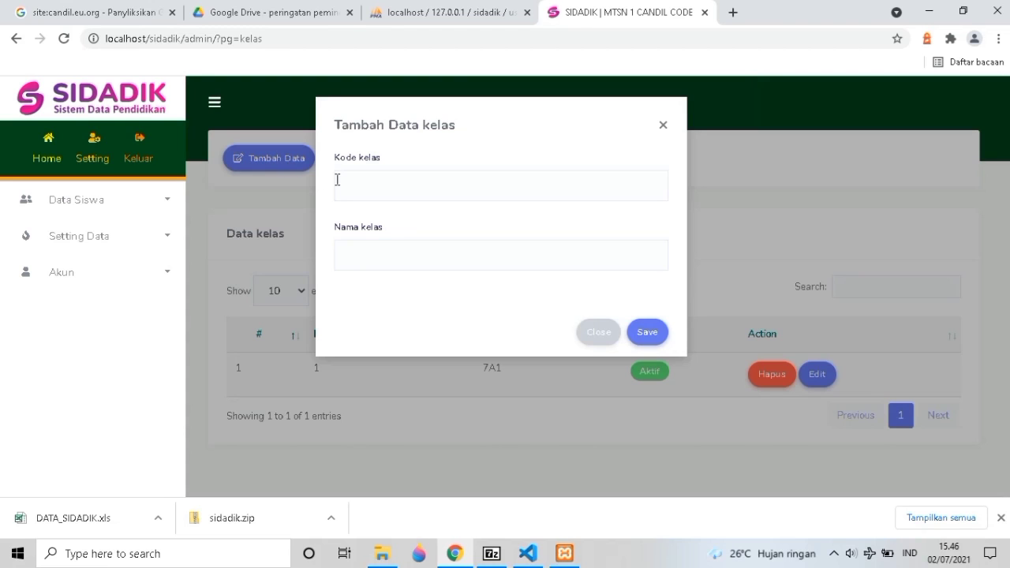
pyautogui.click(343, 188)
pyautogui.click(350, 248)
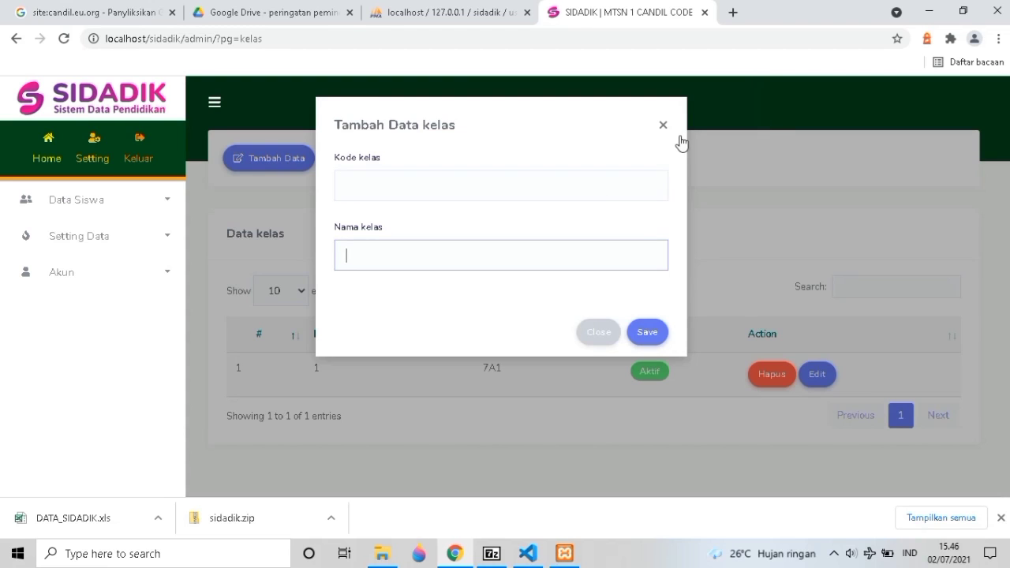
pyautogui.click(154, 248)
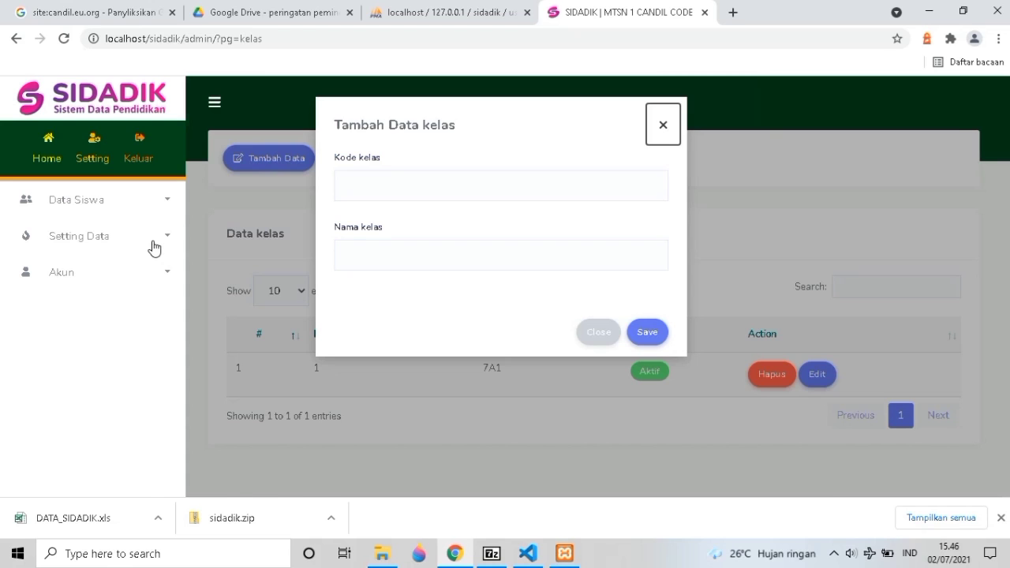
pyautogui.click(153, 249)
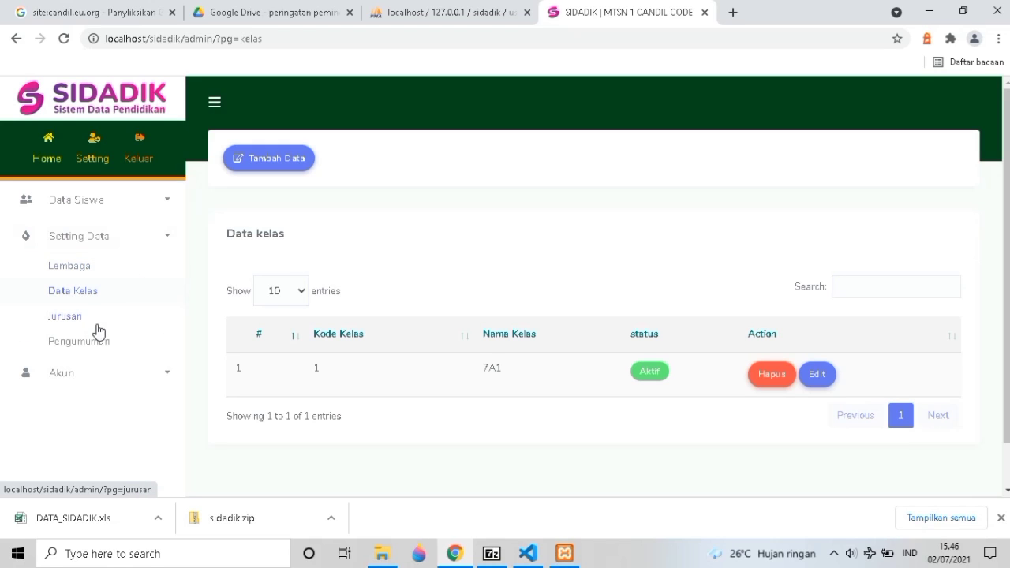
# View the Jurusan list, then the Pengumuman settings with Aplikasi Sidadik and Info Bantuan Kuota.
pyautogui.click(97, 325)
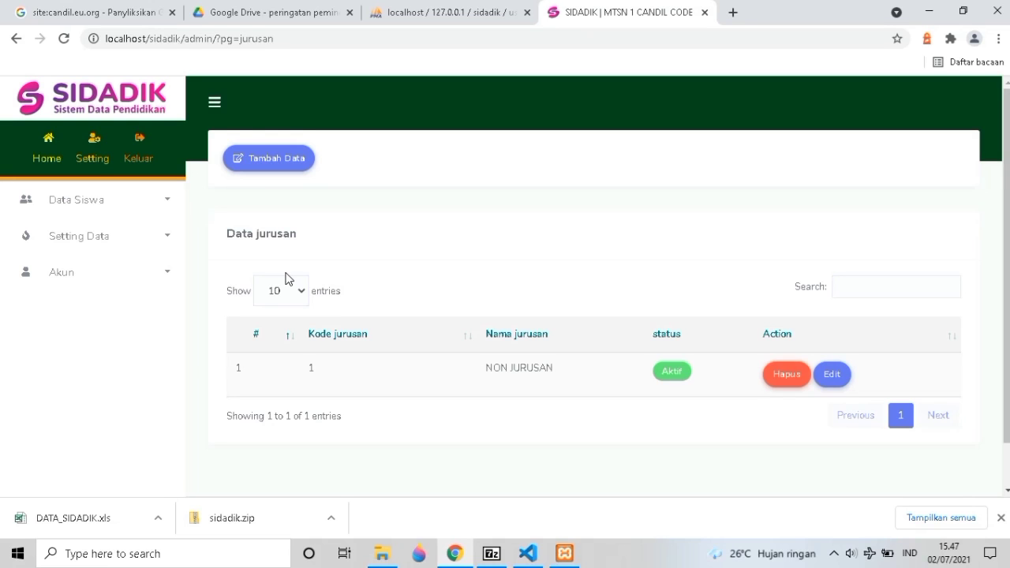
pyautogui.click(116, 250)
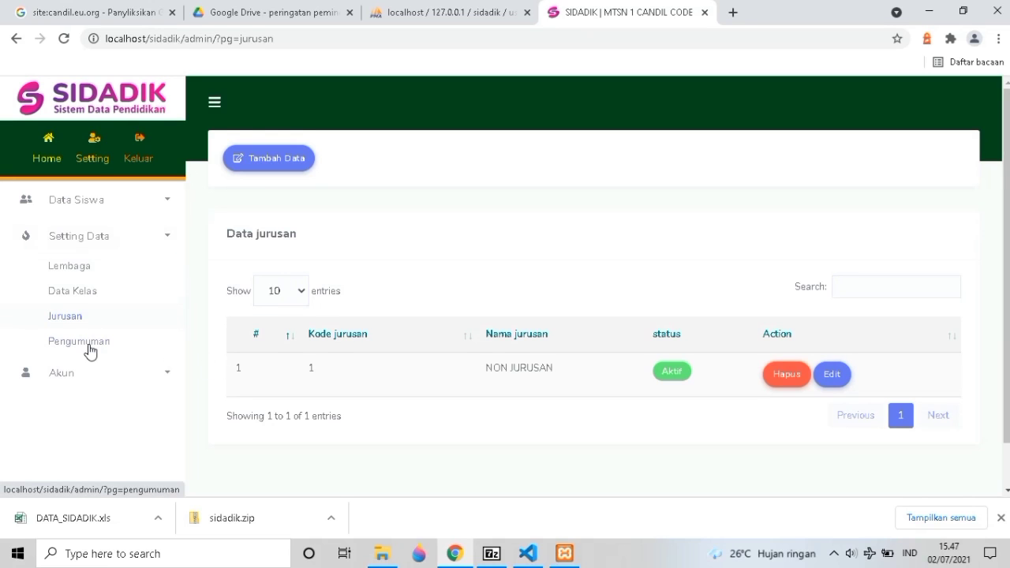
pyautogui.click(89, 347)
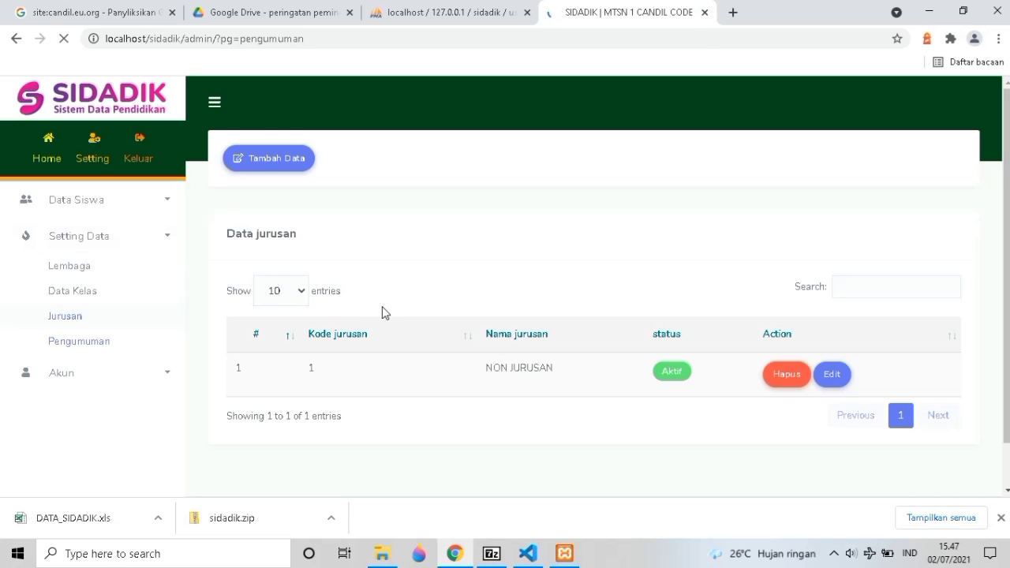
pyautogui.scroll(-1, 385, 311)
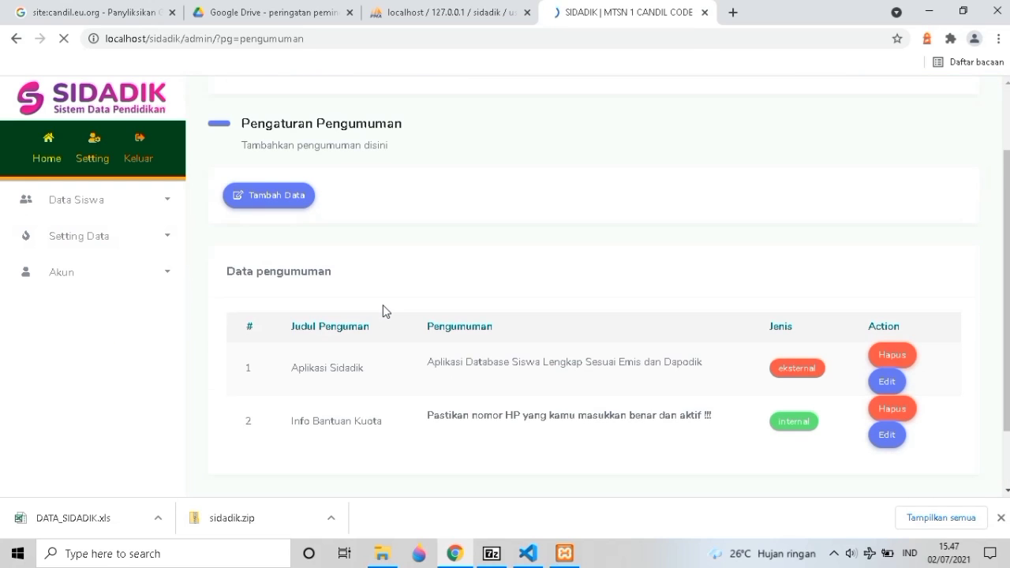
pyautogui.scroll(-2, 386, 311)
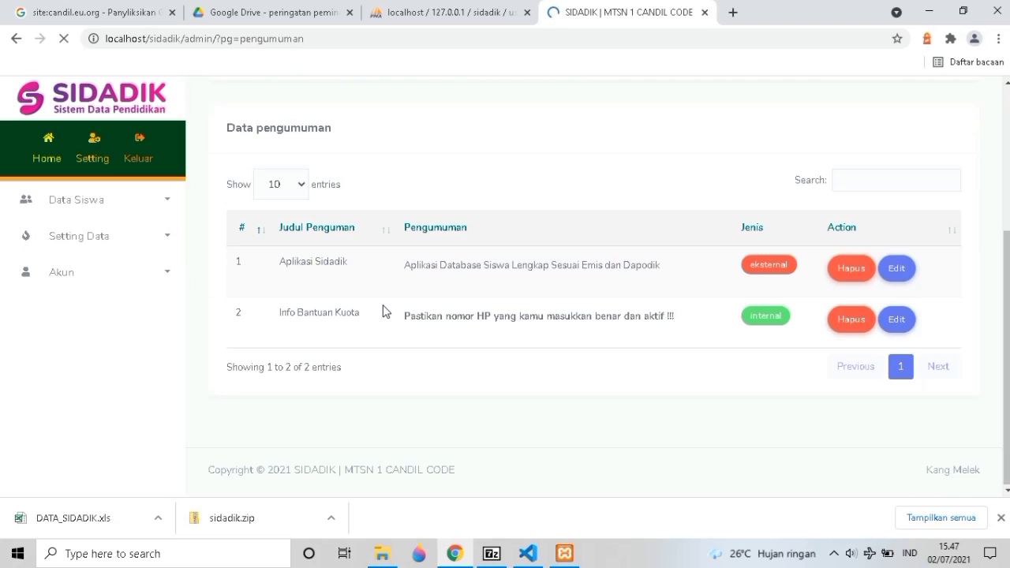
pyautogui.scroll(2, 386, 311)
pyautogui.scroll(1, 386, 311)
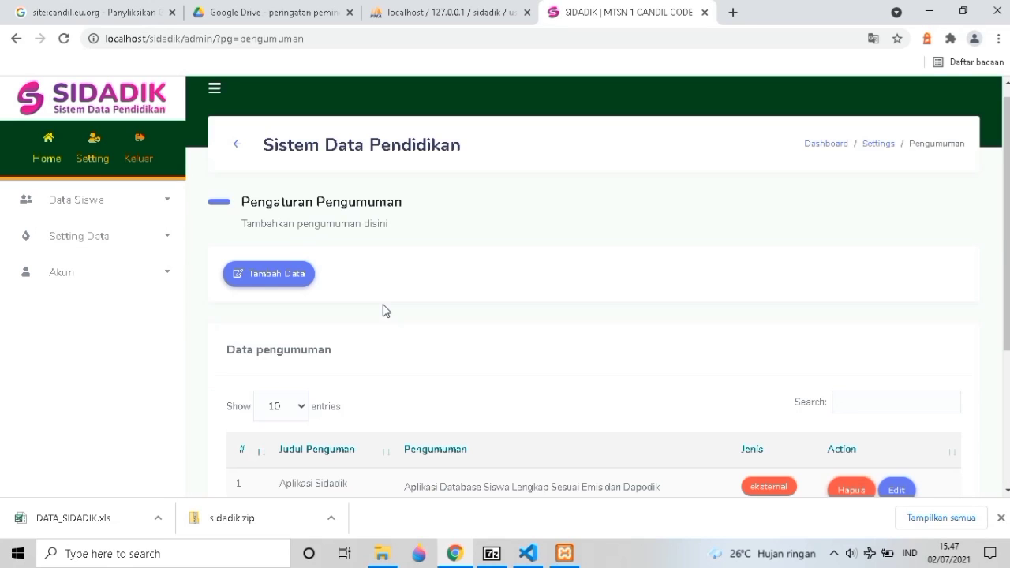
pyautogui.scroll(-2, 386, 310)
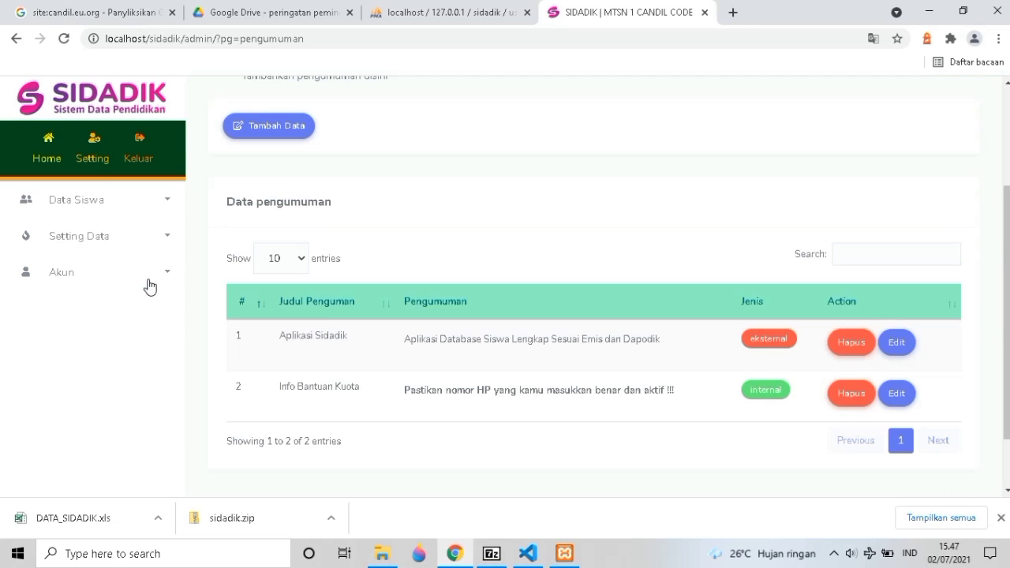
pyautogui.click(141, 282)
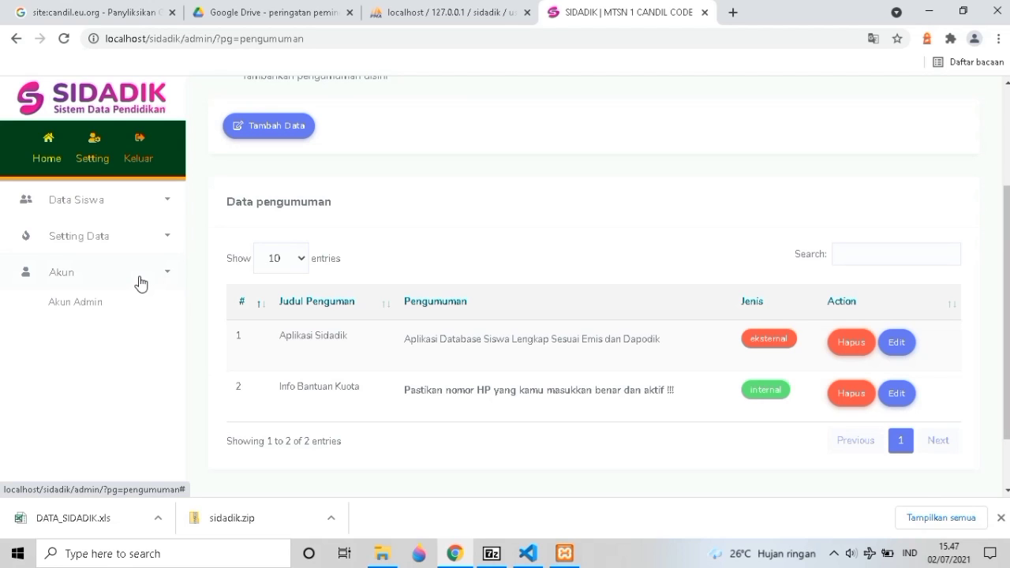
# Open Manajemen User and inspect the add-user name, fields and user level choices.
pyautogui.click(124, 311)
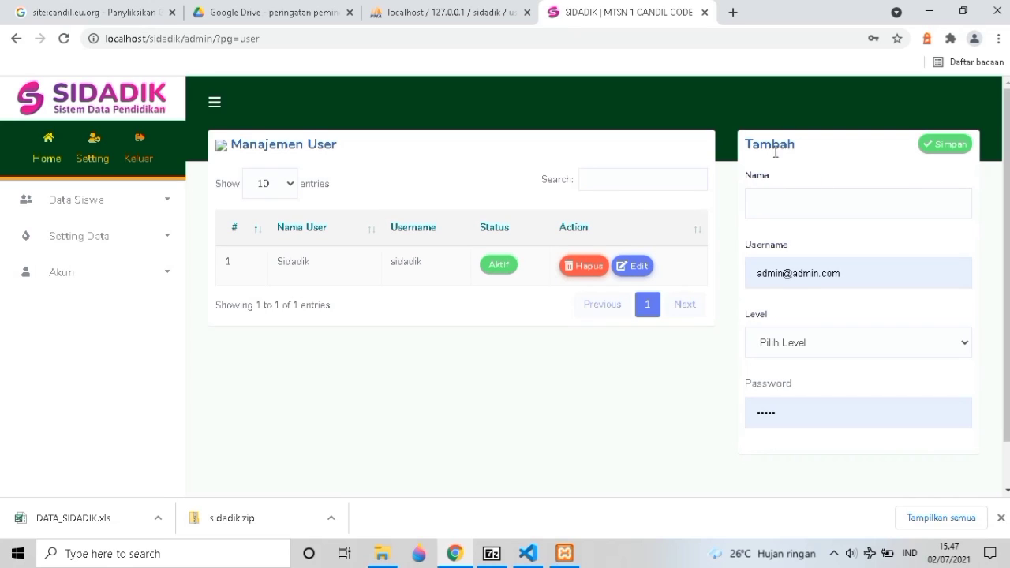
pyautogui.click(788, 203)
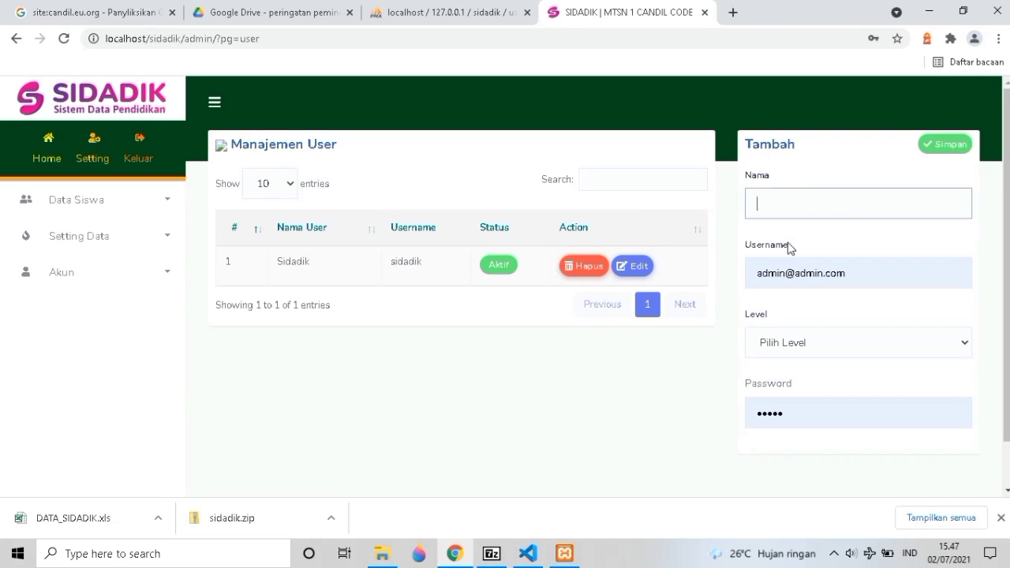
pyautogui.click(780, 282)
pyautogui.click(780, 344)
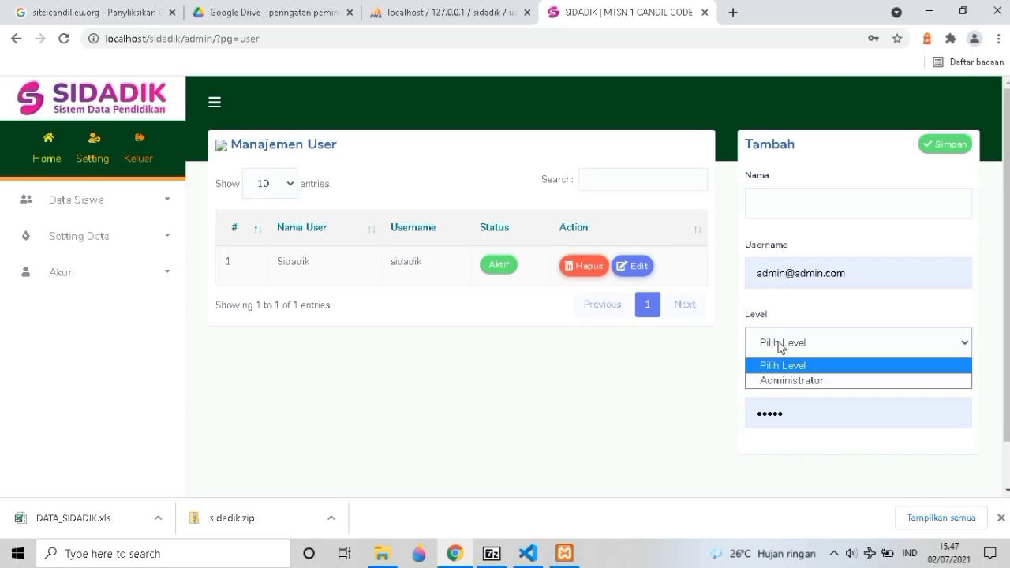
pyautogui.click(663, 396)
# Open Data Siswa > Siswa Aktif listing five 7A1 students and select the first NISN.
pyautogui.click(96, 238)
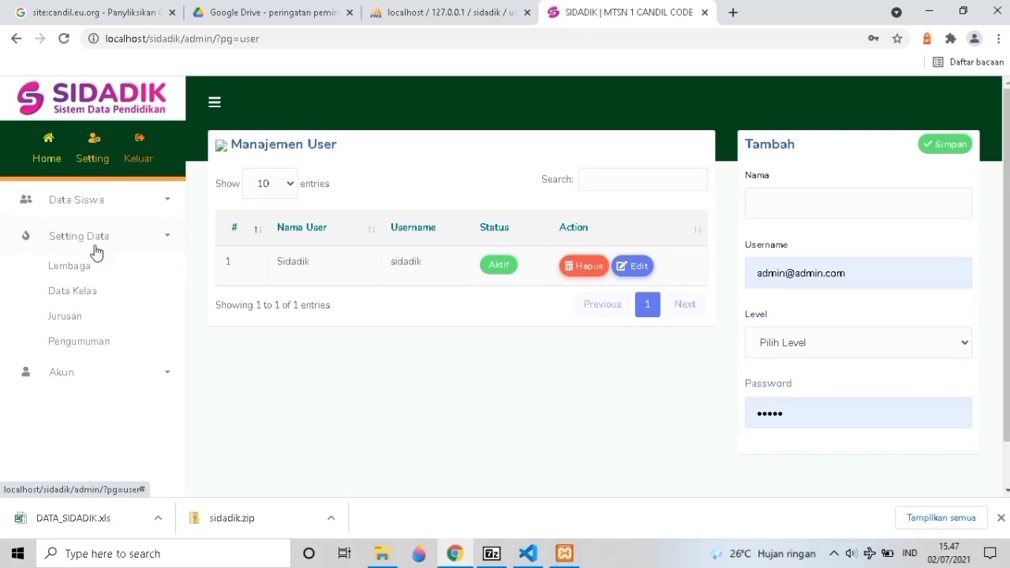
pyautogui.click(87, 199)
pyautogui.click(75, 230)
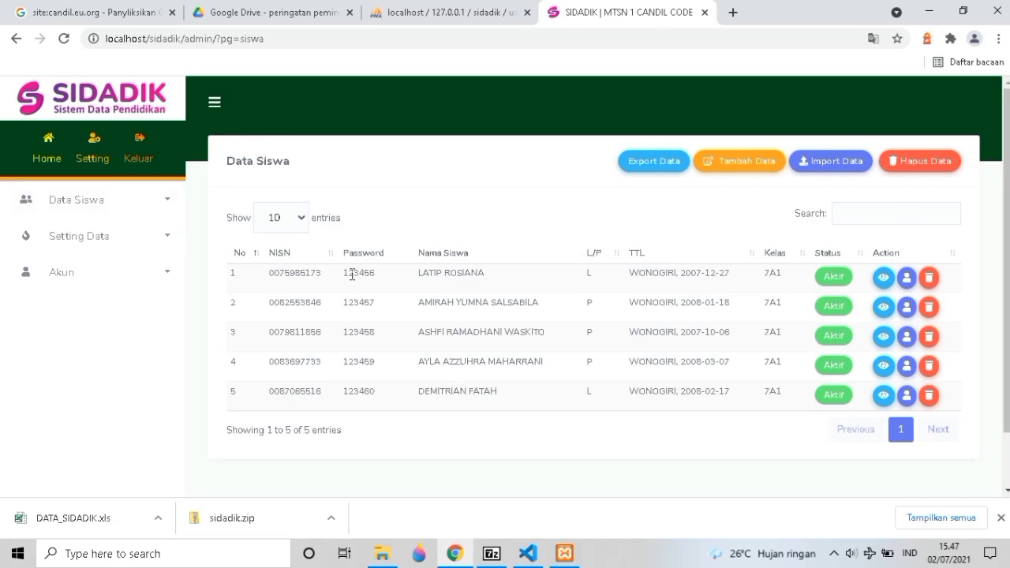
pyautogui.doubleClick(299, 273)
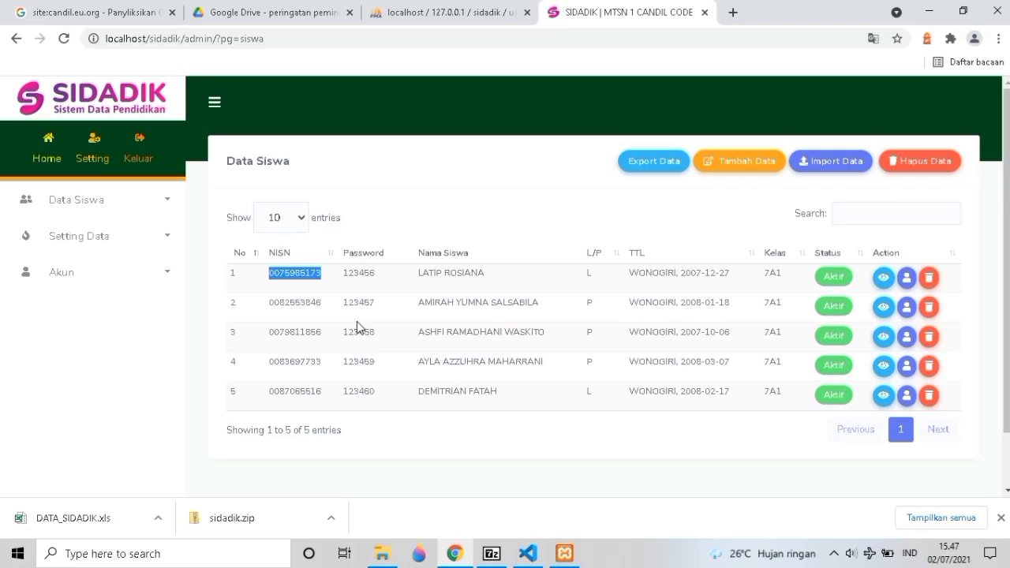
pyautogui.click(740, 164)
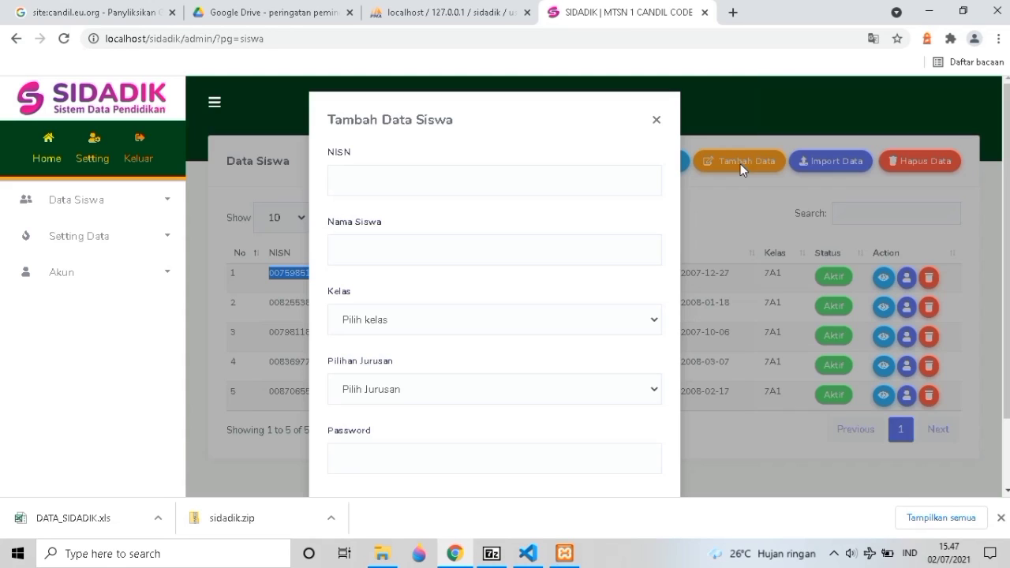
pyautogui.click(400, 187)
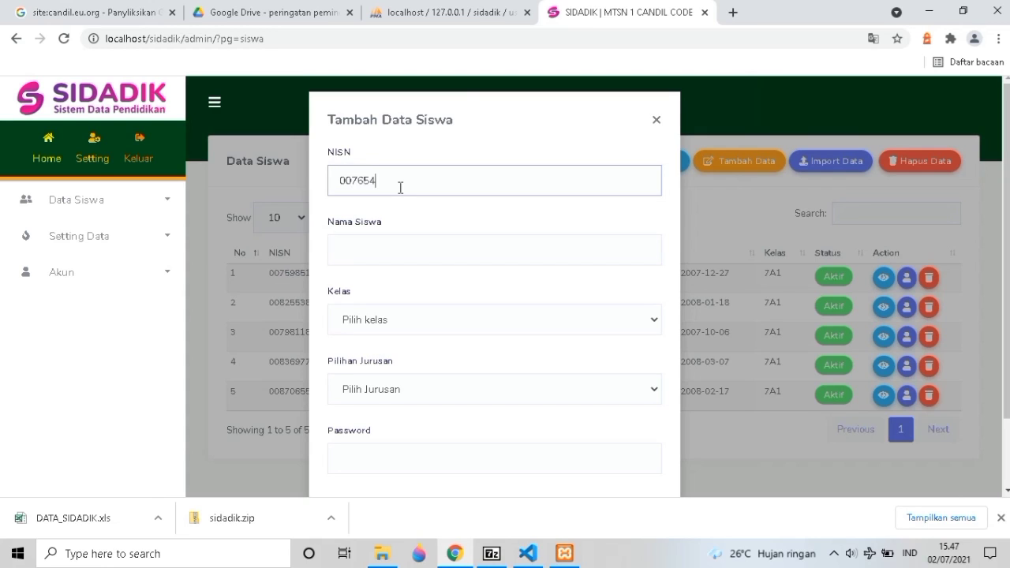
pyautogui.click(396, 256)
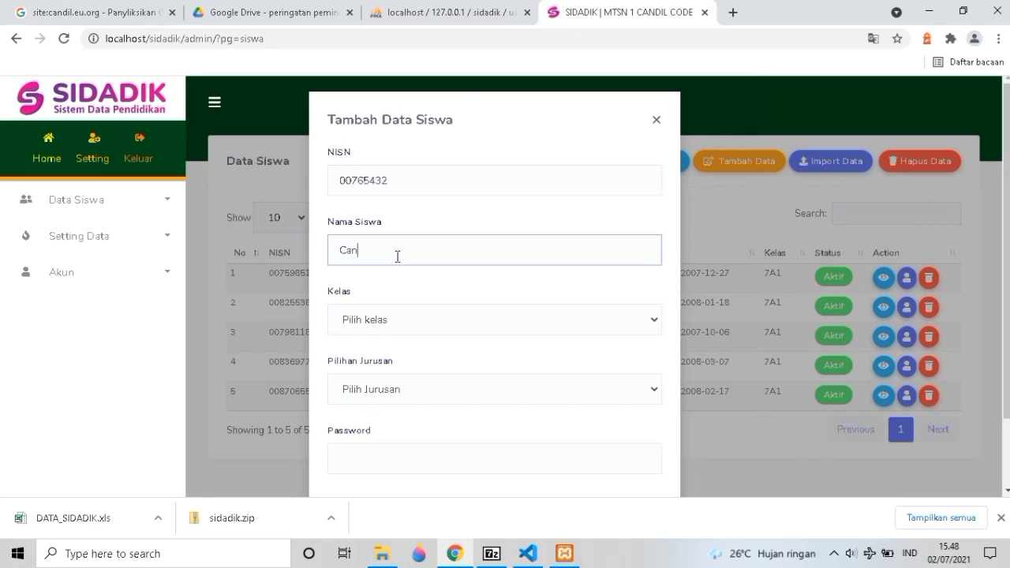
pyautogui.write('Candil Code')
pyautogui.click(404, 320)
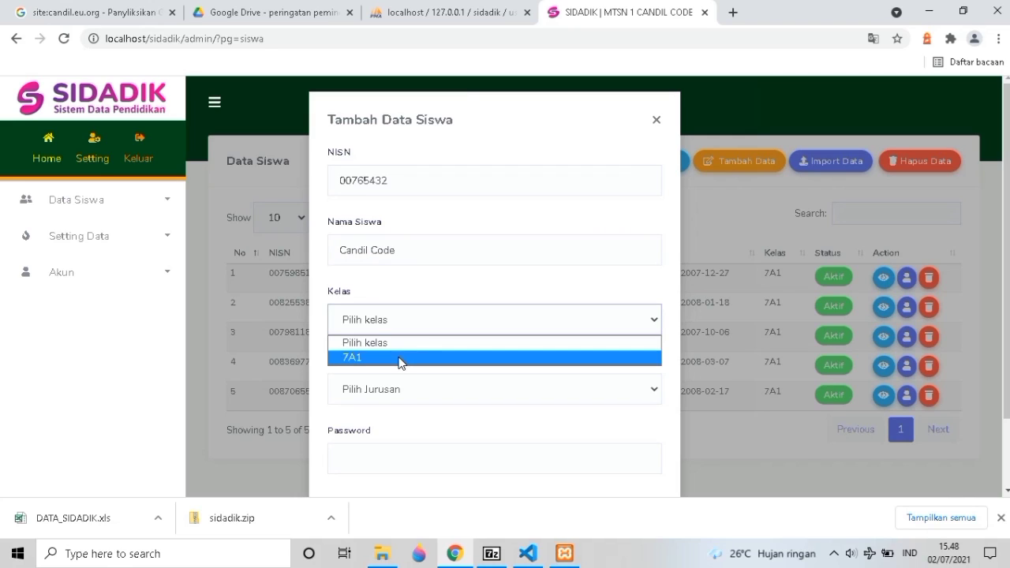
pyautogui.click(401, 359)
pyautogui.click(397, 392)
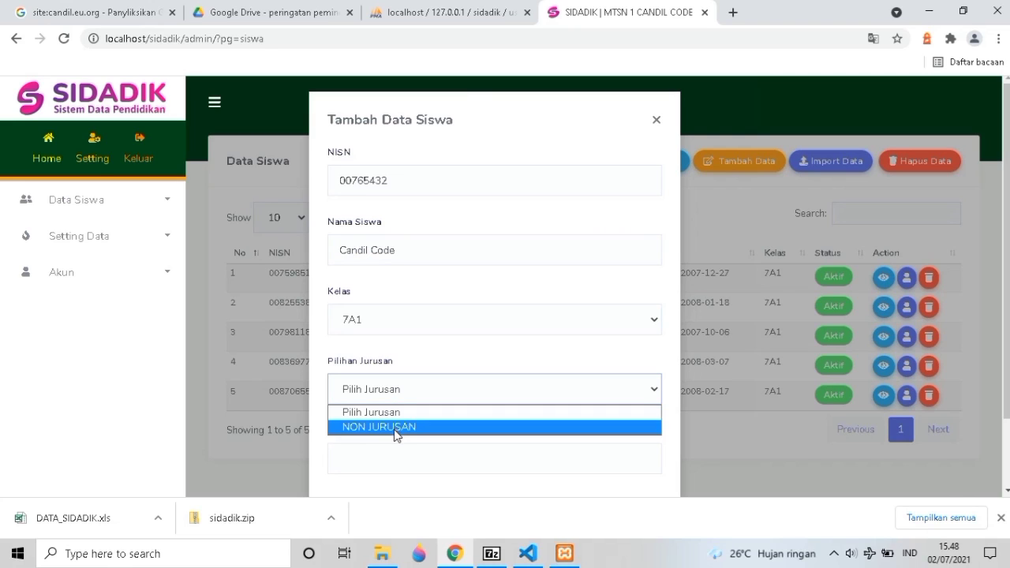
pyautogui.click(394, 426)
# Enter the student's password, copy the NISN for later login, and save the record.
pyautogui.click(387, 454)
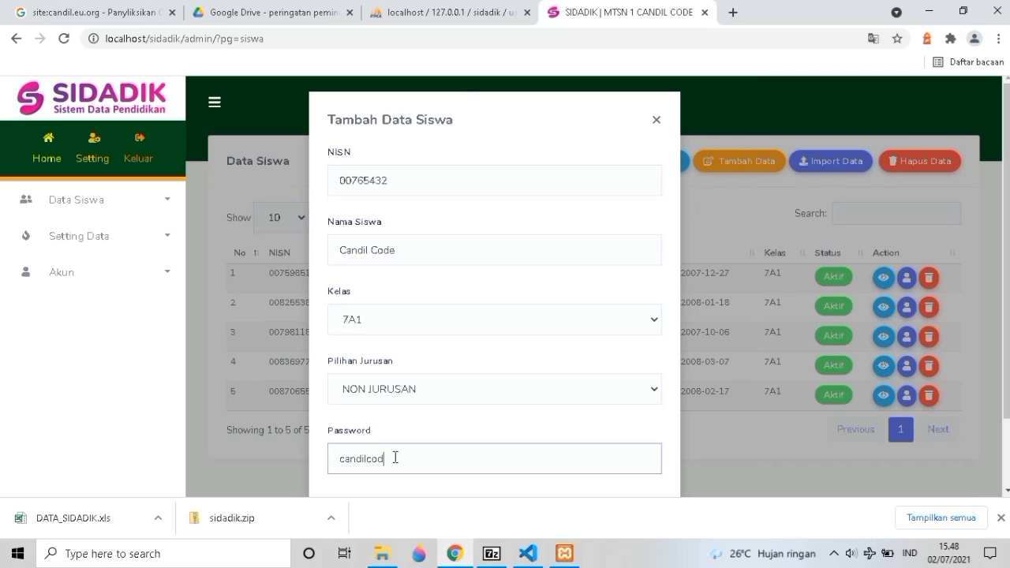
pyautogui.doubleClick(364, 184)
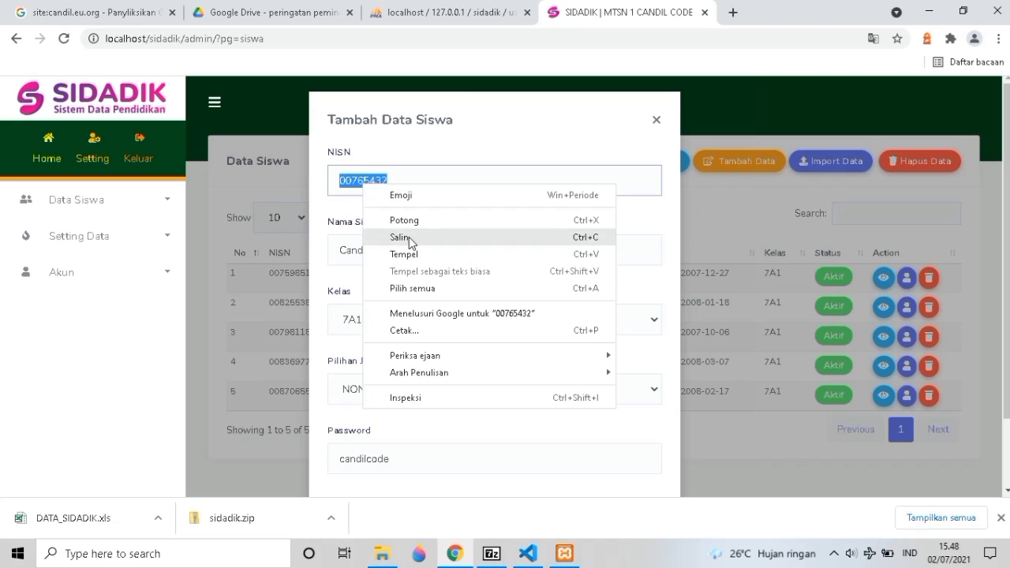
pyautogui.click(408, 237)
pyautogui.scroll(-1, 460, 371)
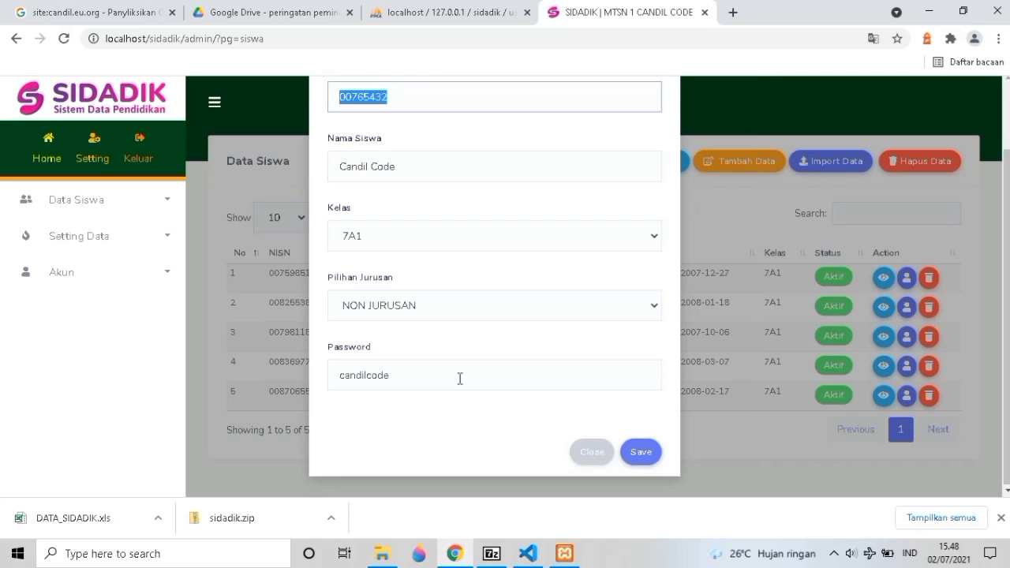
pyautogui.click(639, 462)
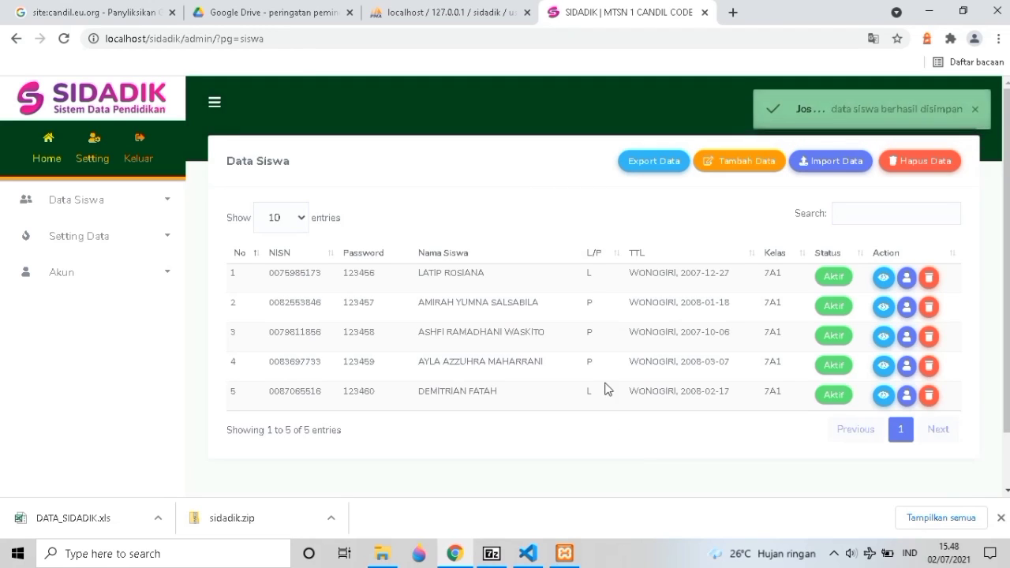
# Reload the Data Siswa list and log out to the LOGIN ADMIN page.
pyautogui.click(645, 168)
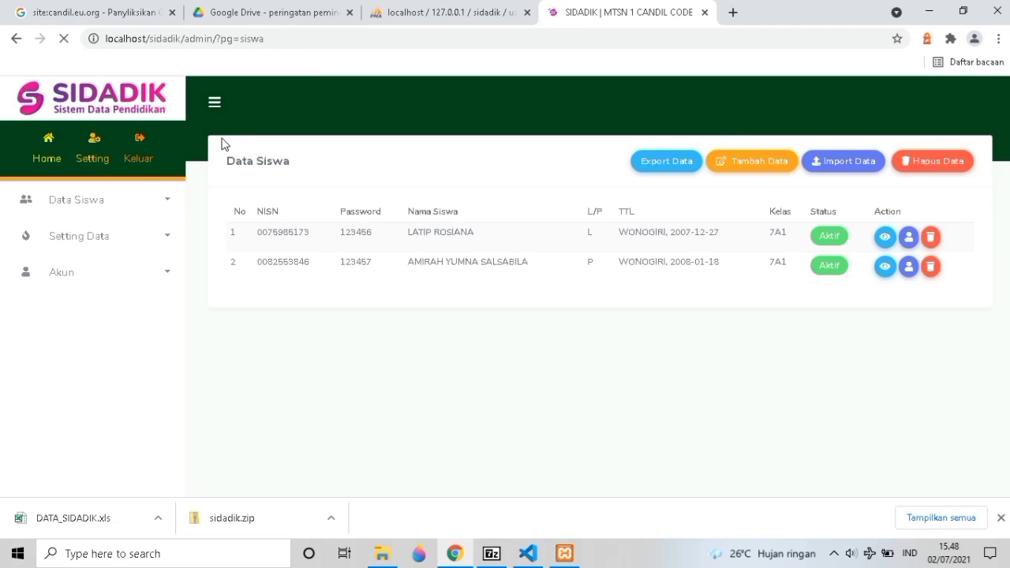
pyautogui.click(143, 155)
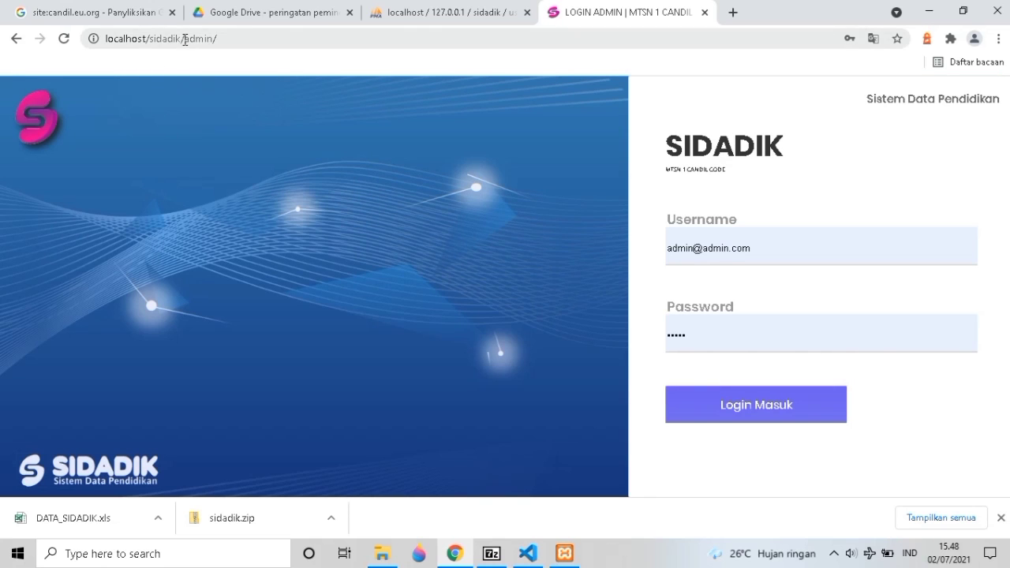
# Remove 'admin/' from the URL to load the LOGIN SISWA page.
pyautogui.moveTo(184, 41); pyautogui.dragTo(222, 42)
pyautogui.press('BackSpace')
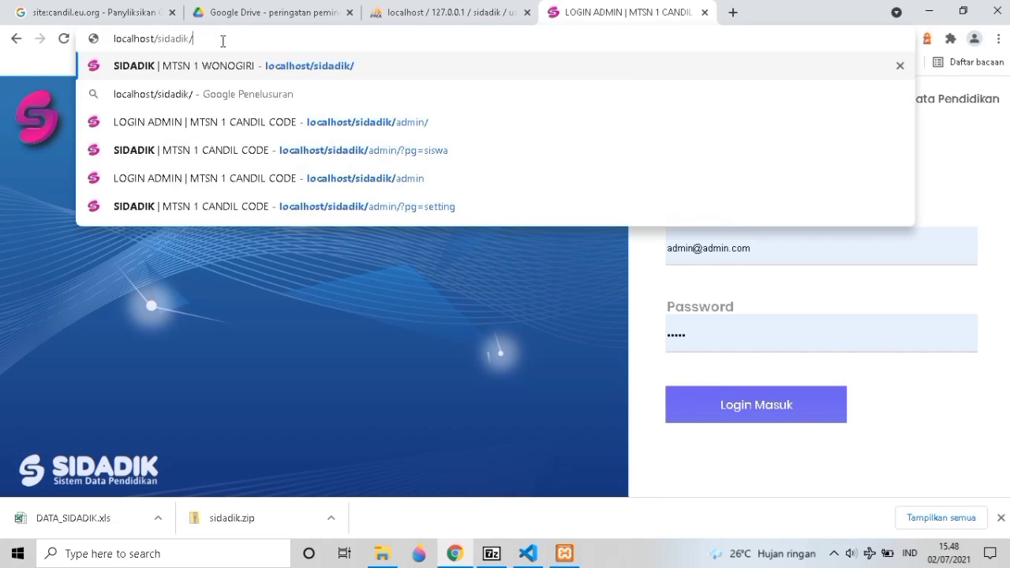
pyautogui.press('Return')
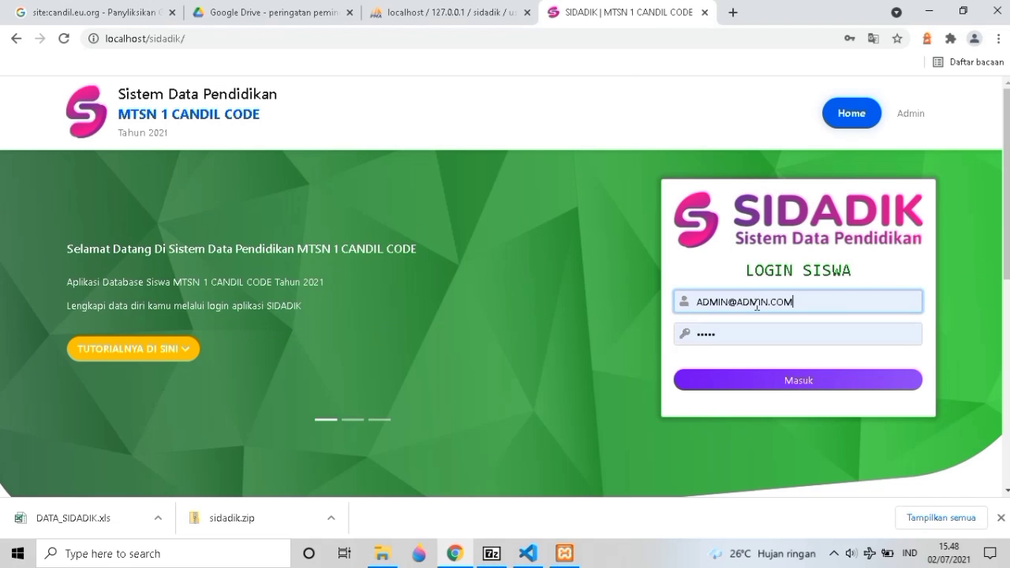
# Sign in with the new student's NISN and password.
pyautogui.tripleClick(756, 306)
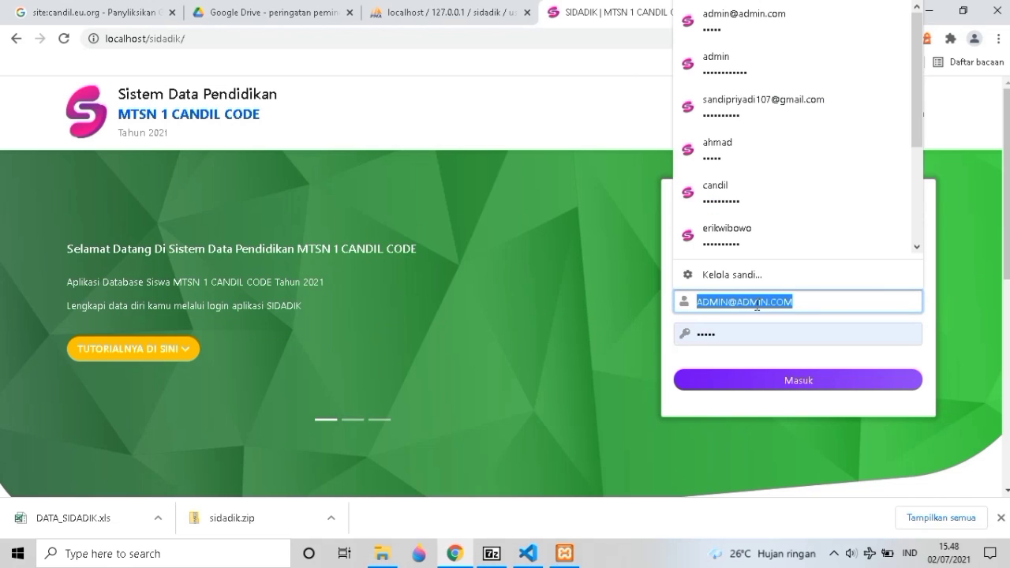
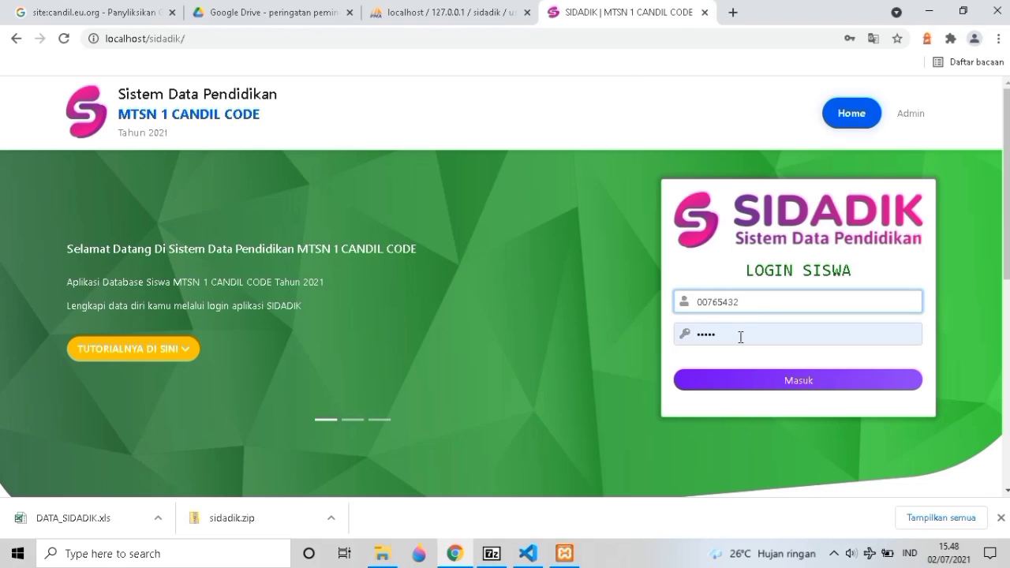
pyautogui.tripleClick(741, 337)
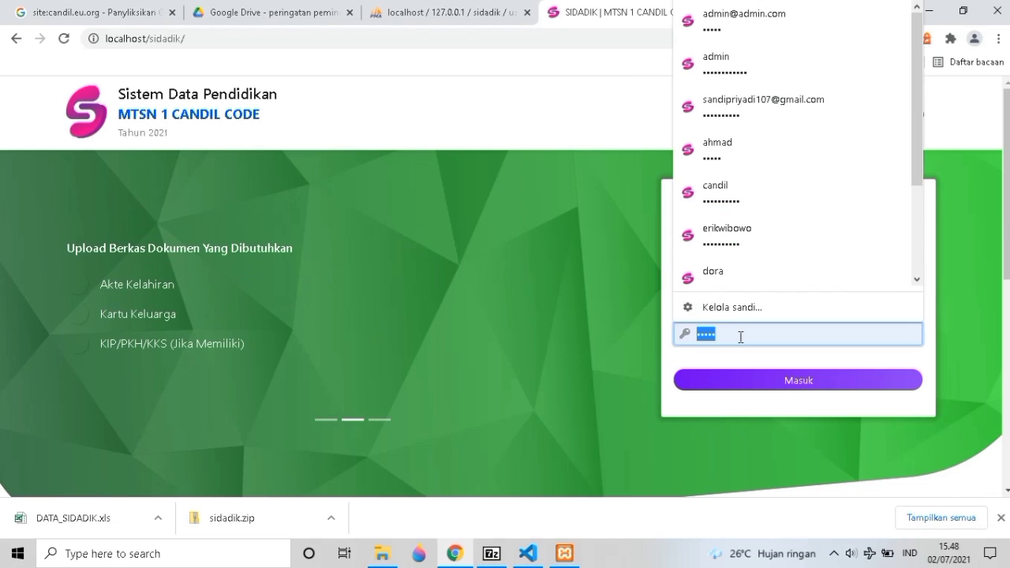
pyautogui.write('••')
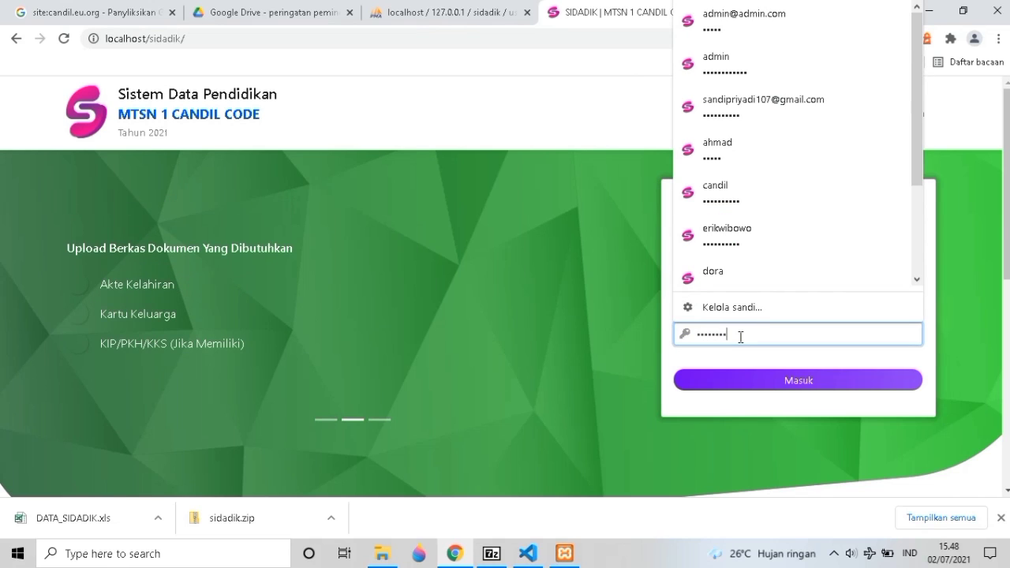
pyautogui.click(806, 383)
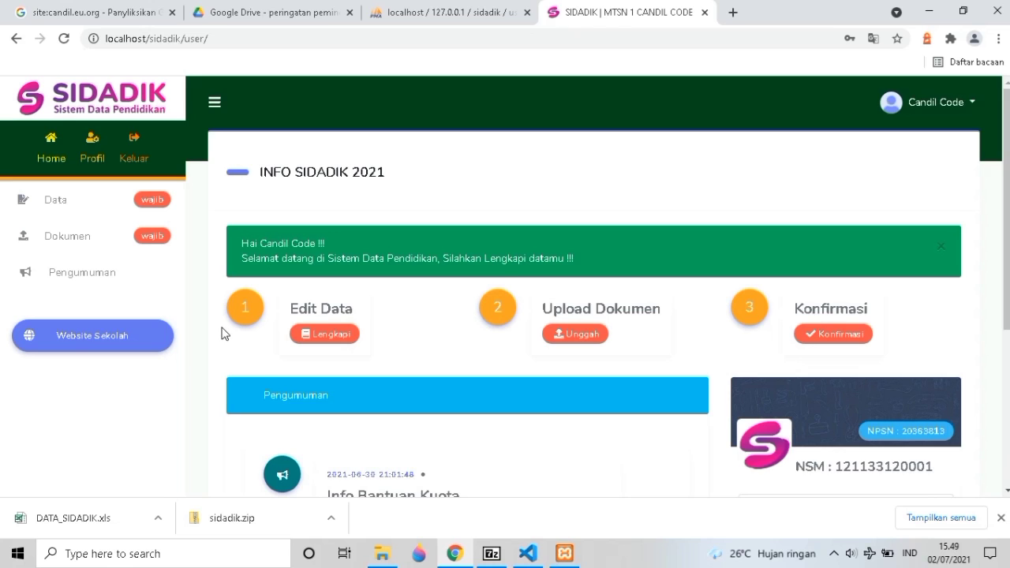
# Scroll over the dashboard's Info Bantuan Kuota announcement, then open Lengkapi under Edit Data.
pyautogui.scroll(-3, 224, 334)
pyautogui.scroll(-1, 224, 334)
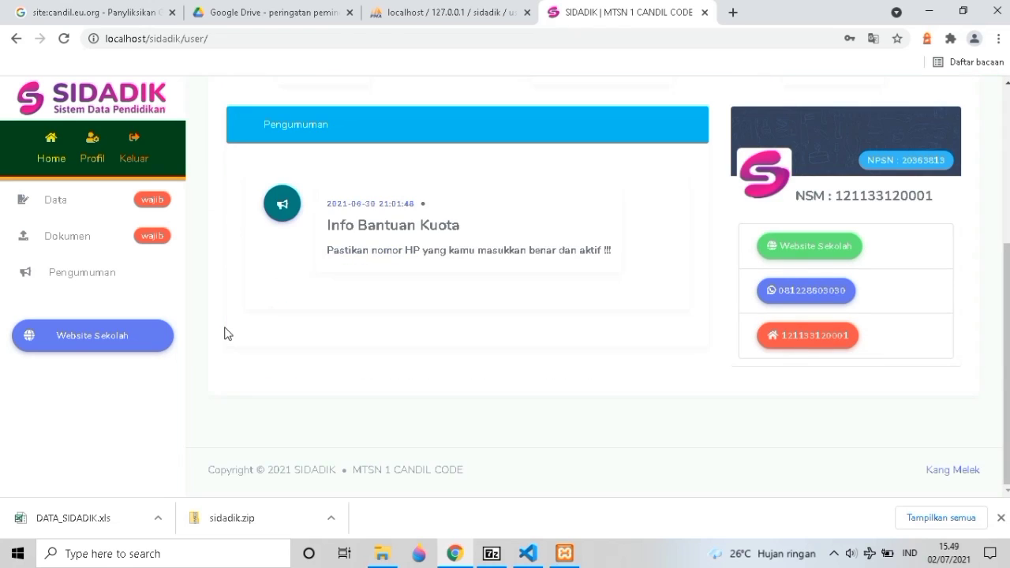
pyautogui.scroll(1, 231, 322)
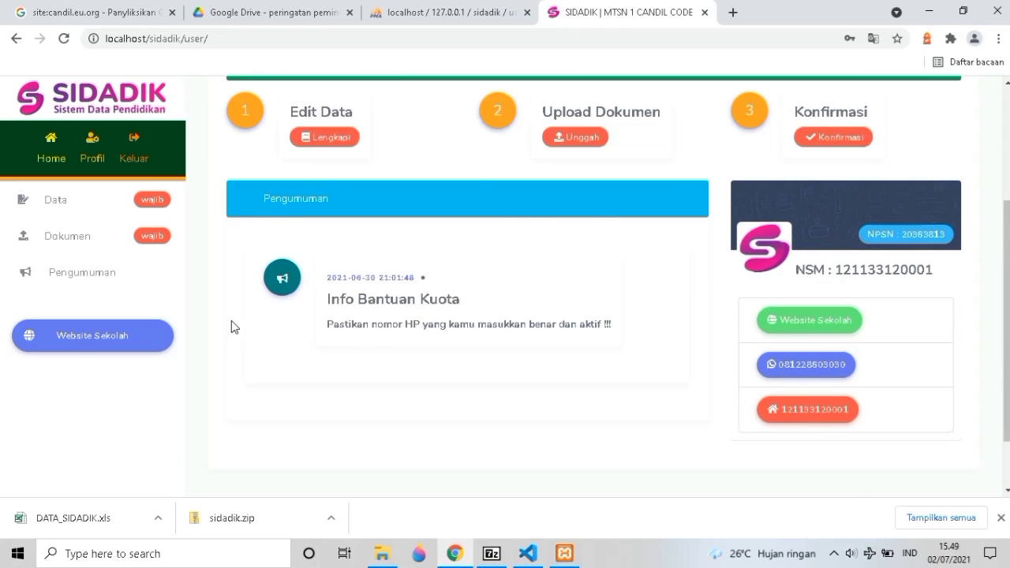
pyautogui.scroll(2, 231, 320)
pyautogui.scroll(1, 231, 319)
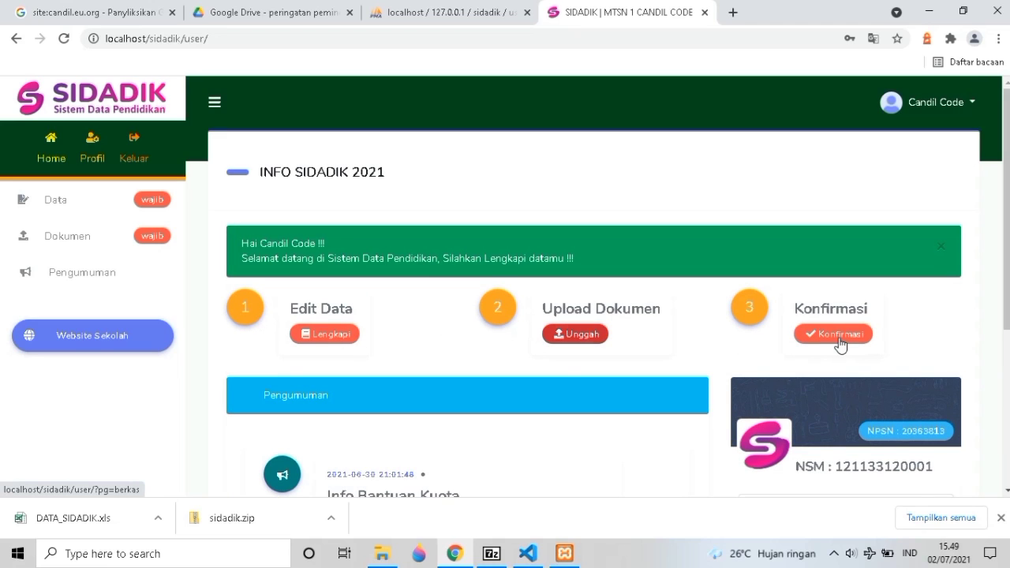
pyautogui.click(321, 336)
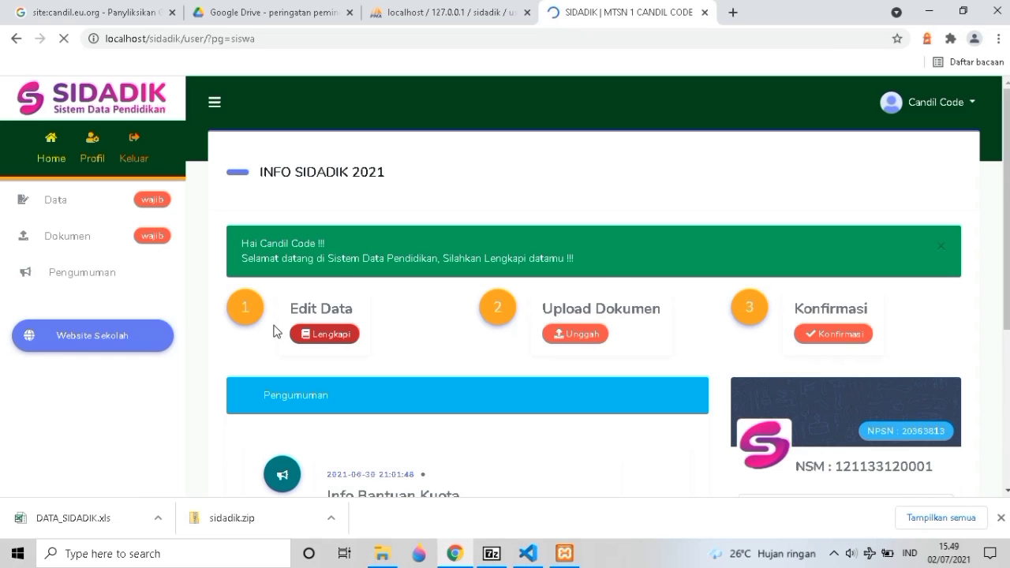
# Look over the Data Diri fields, including local NIS and the citizenship choices.
pyautogui.scroll(-2, 273, 329)
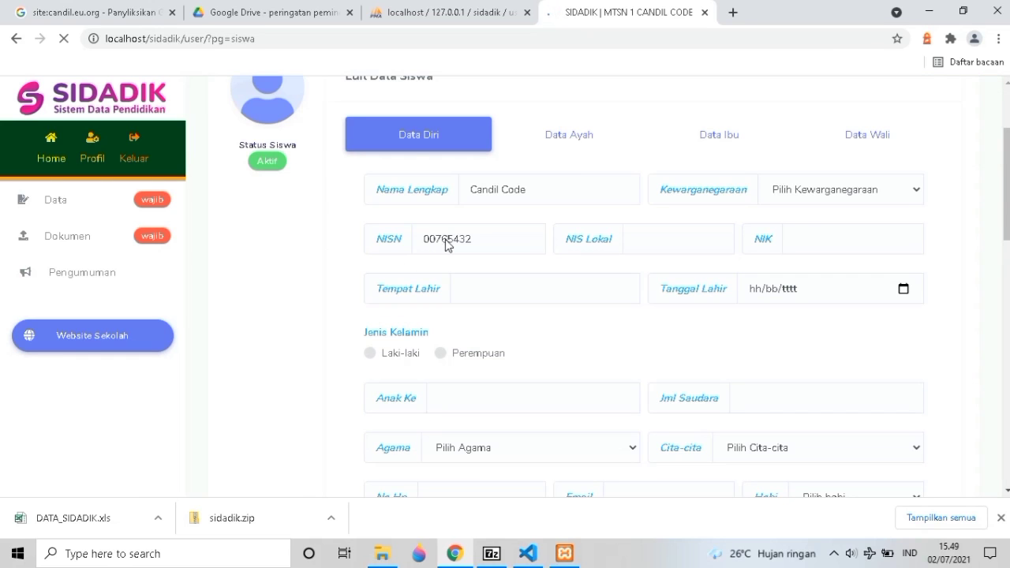
pyautogui.click(675, 237)
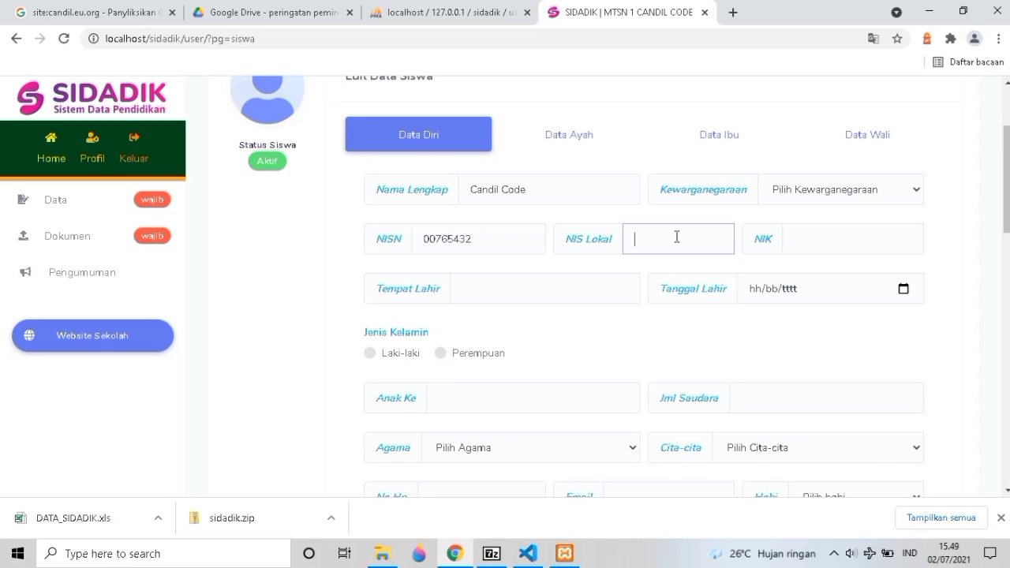
pyautogui.click(786, 199)
pyautogui.scroll(-1, 570, 258)
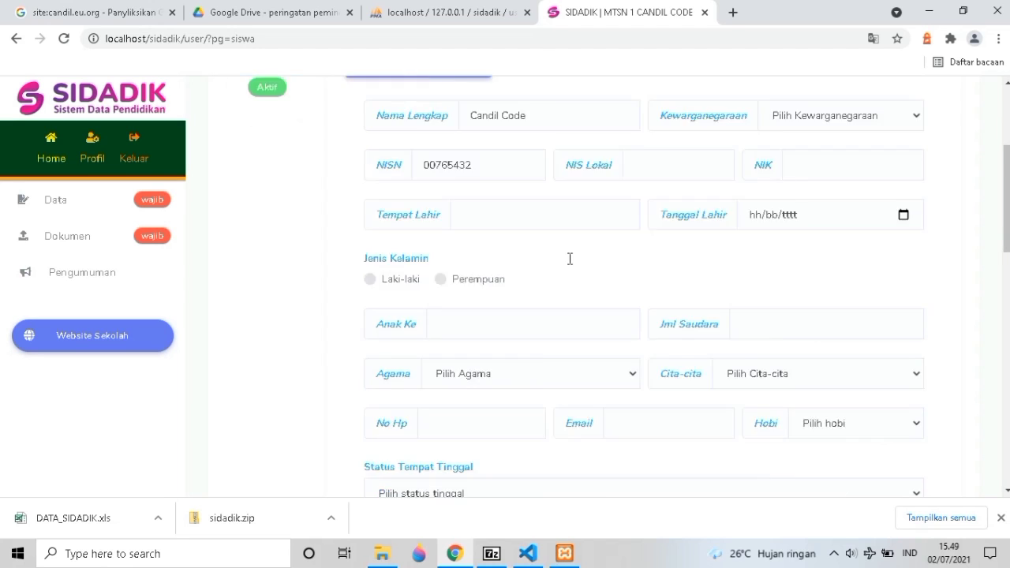
pyautogui.scroll(-10, 570, 259)
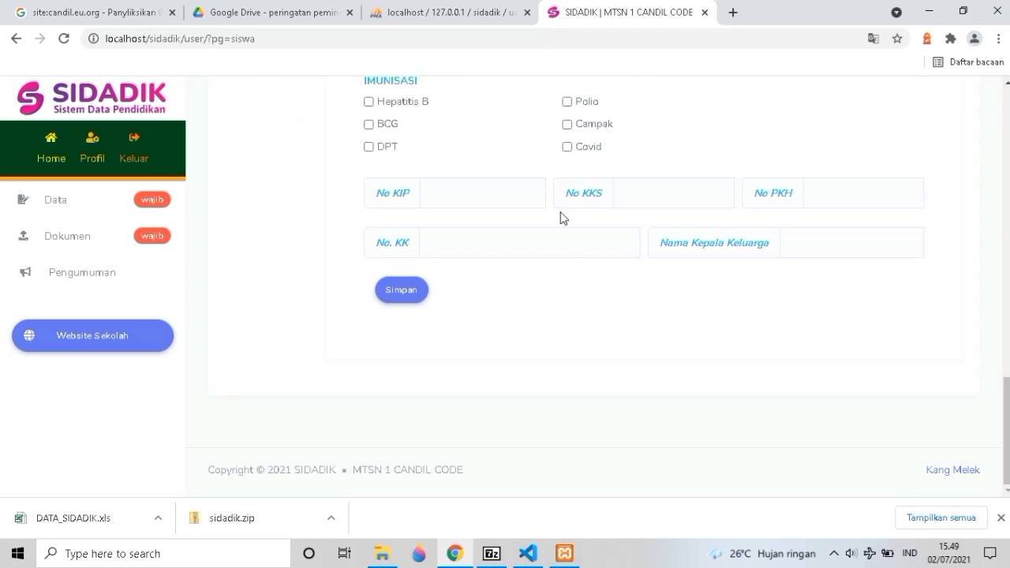
pyautogui.scroll(1, 531, 159)
pyautogui.scroll(-1, 510, 239)
pyautogui.scroll(12, 509, 240)
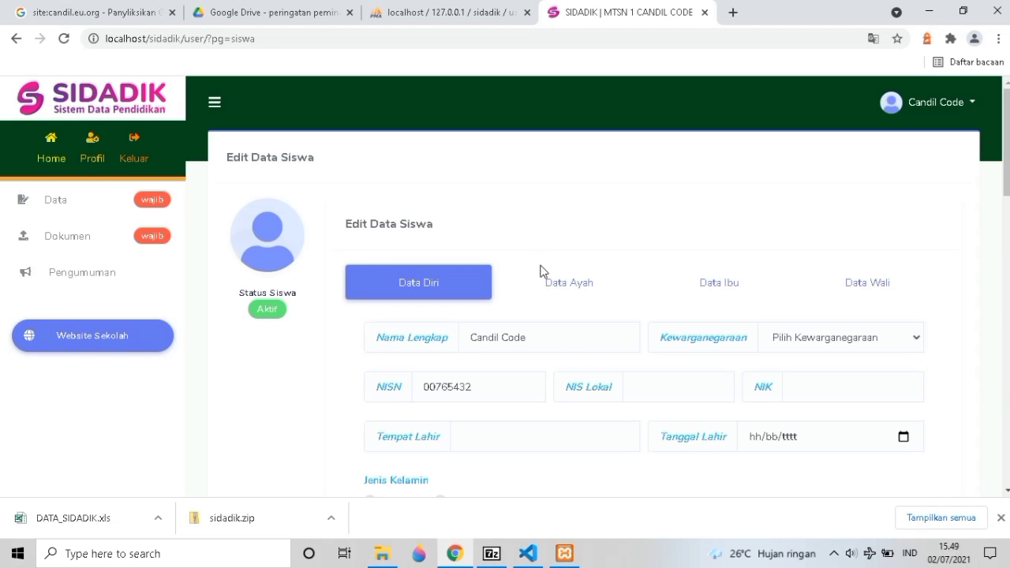
# Switch through the father, guardian and mother data tabs and back to Data Diri.
pyautogui.click(581, 282)
pyautogui.scroll(-2, 681, 281)
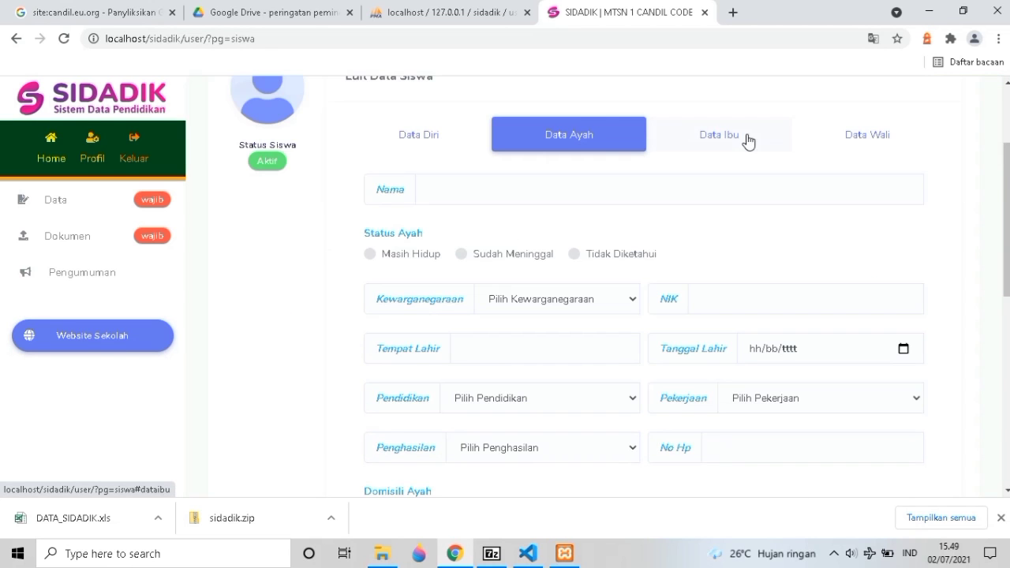
pyautogui.click(846, 150)
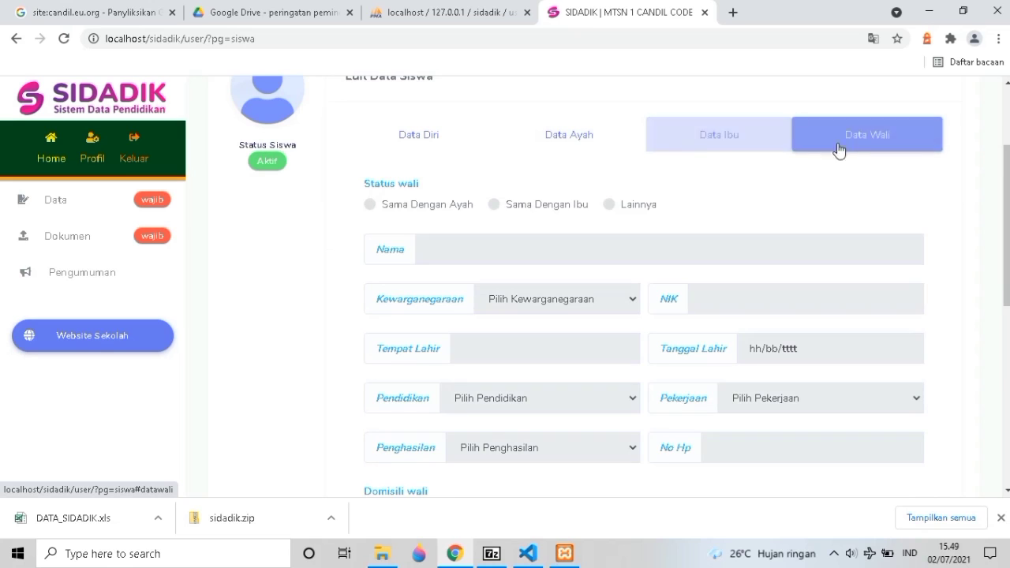
pyautogui.click(701, 145)
pyautogui.click(565, 152)
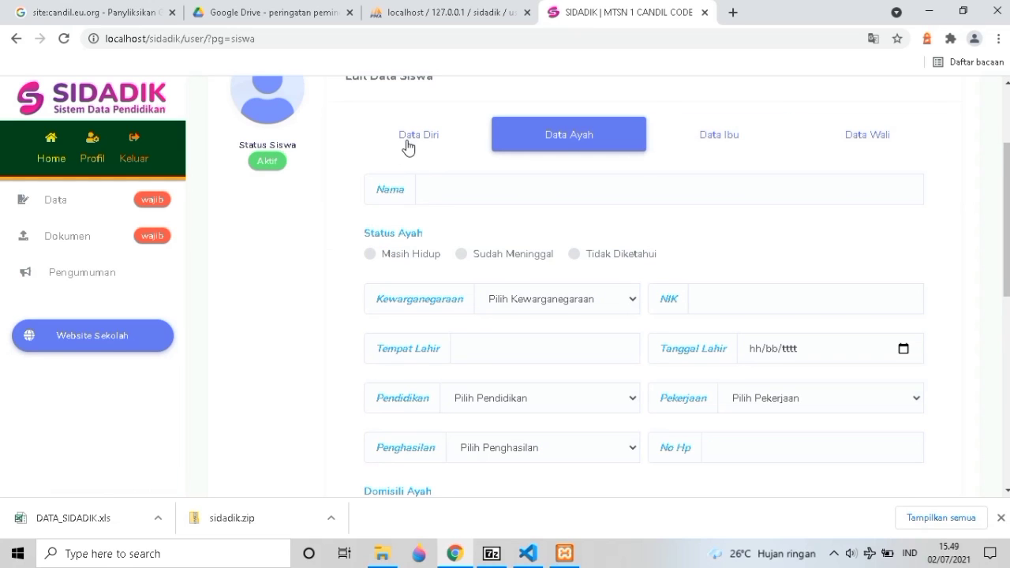
pyautogui.click(407, 147)
pyautogui.scroll(-4, 373, 237)
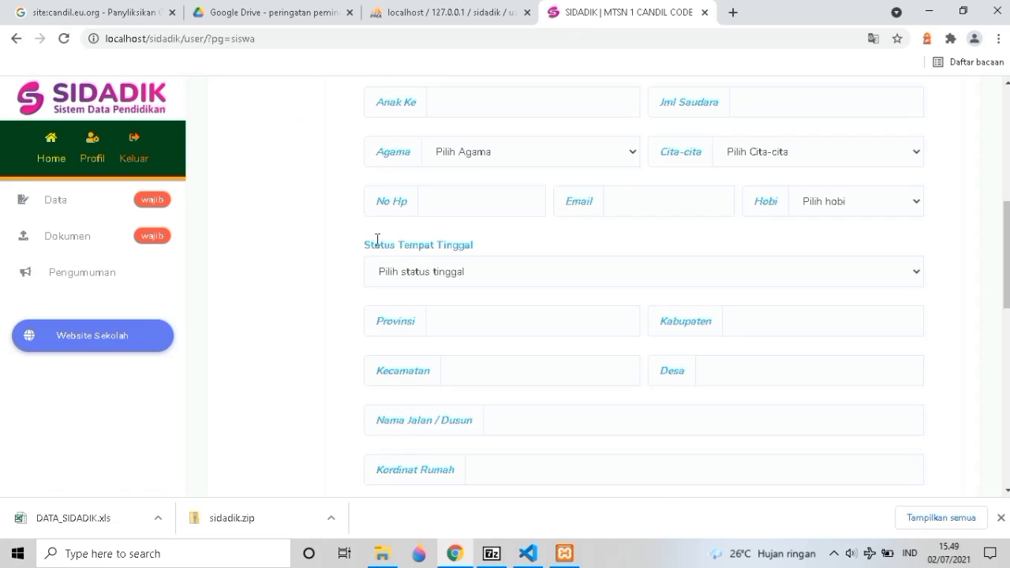
pyautogui.scroll(-9, 377, 239)
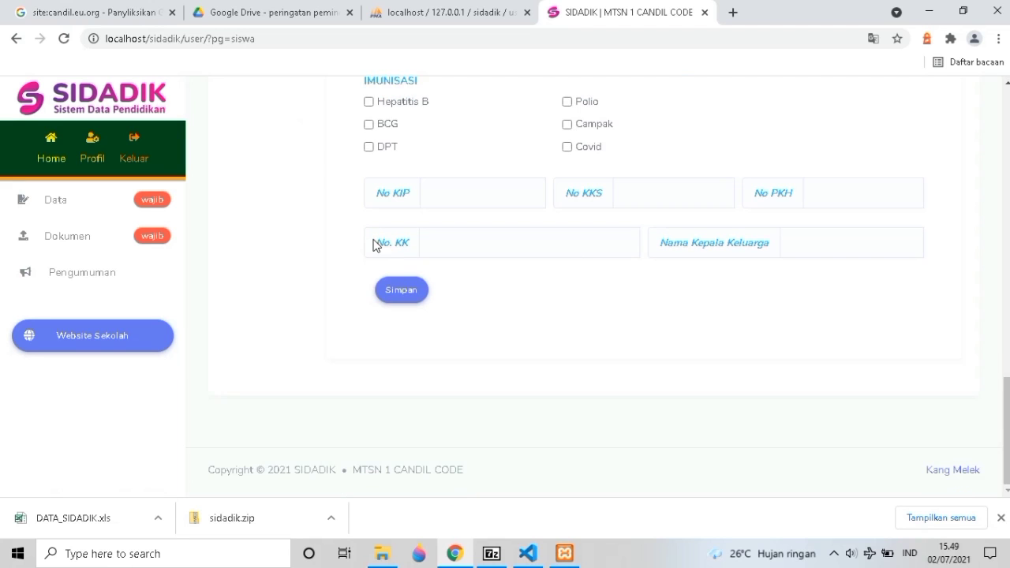
pyautogui.scroll(12, 373, 246)
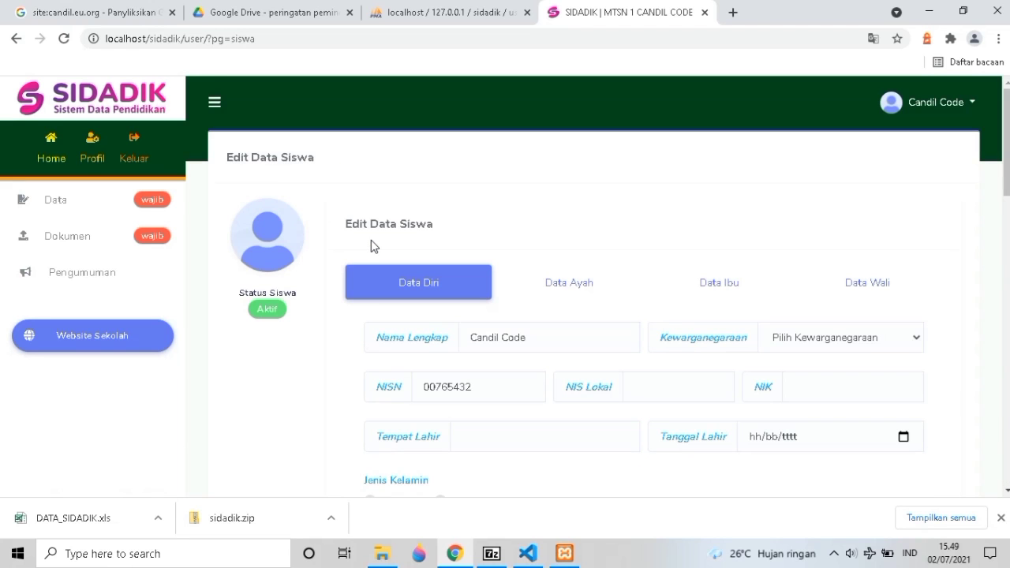
# Reload the Edit Data form, then go to the Dokumen upload page.
pyautogui.click(81, 216)
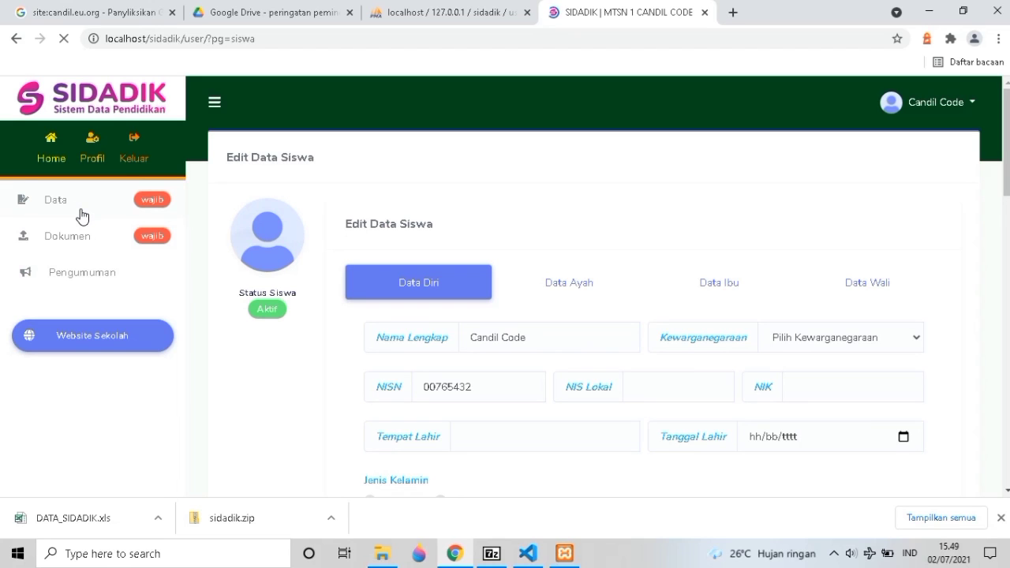
pyautogui.scroll(-3, 102, 252)
pyautogui.scroll(-2, 320, 280)
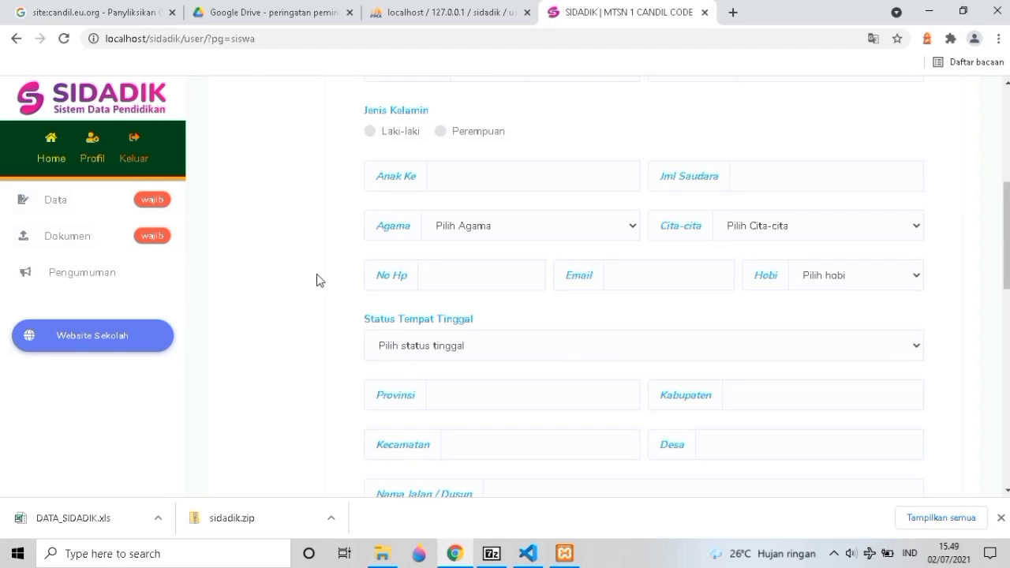
pyautogui.scroll(-4, 432, 239)
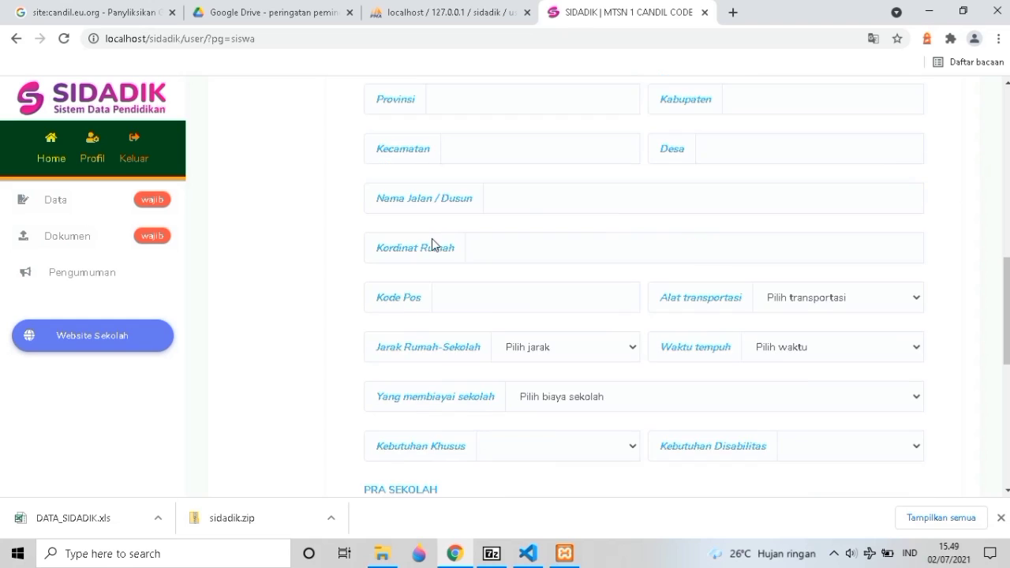
pyautogui.scroll(-2, 186, 269)
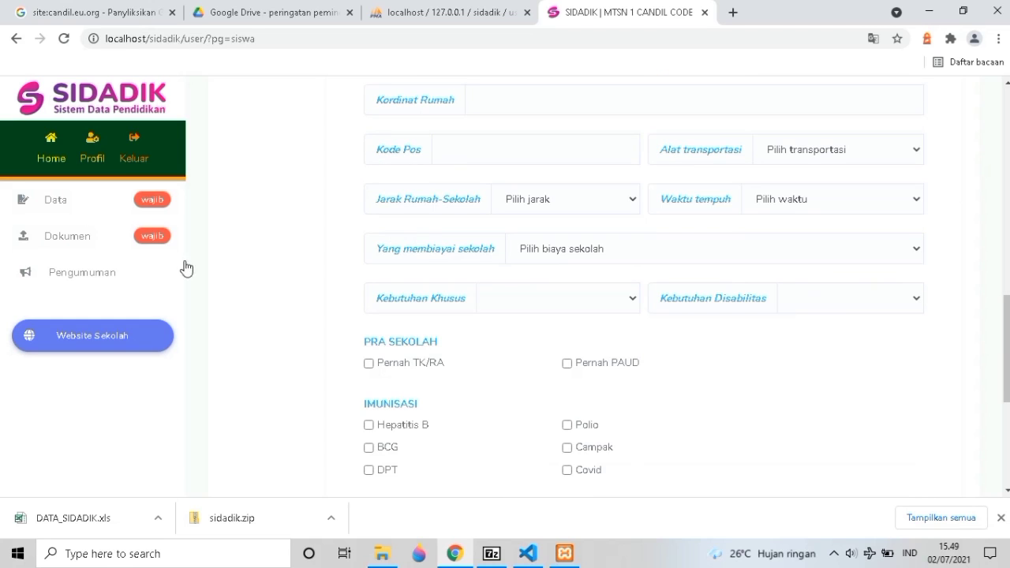
pyautogui.click(87, 242)
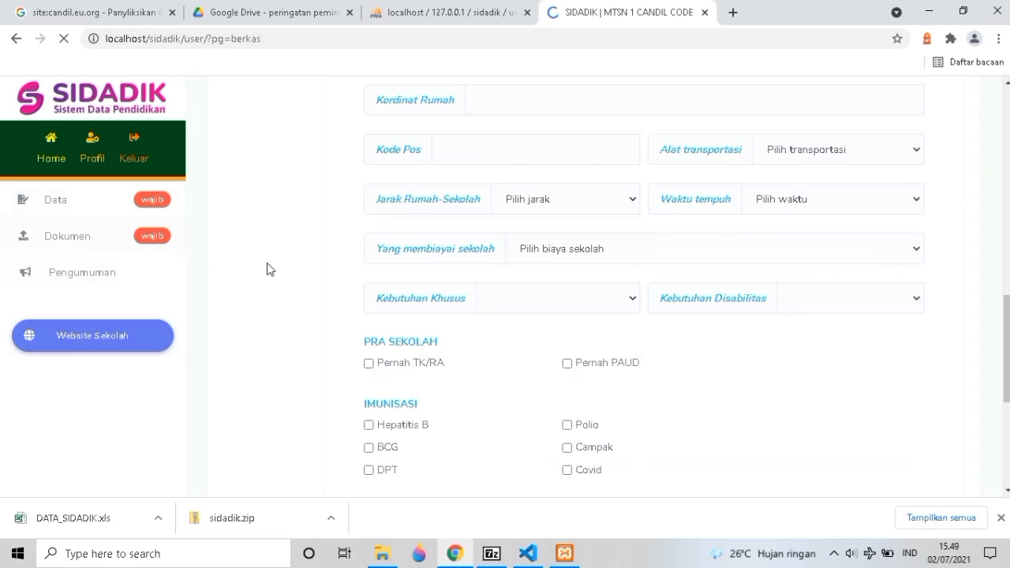
pyautogui.scroll(-5, 374, 298)
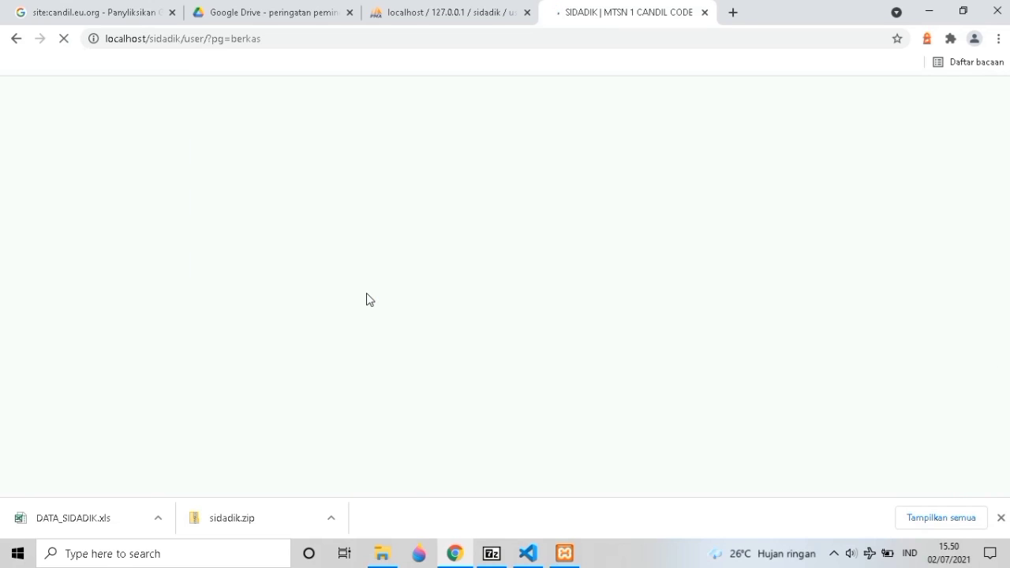
# Review the family card, birth certificate, diploma and KIP upload fields, then open Pengumuman.
pyautogui.scroll(-1, 368, 296)
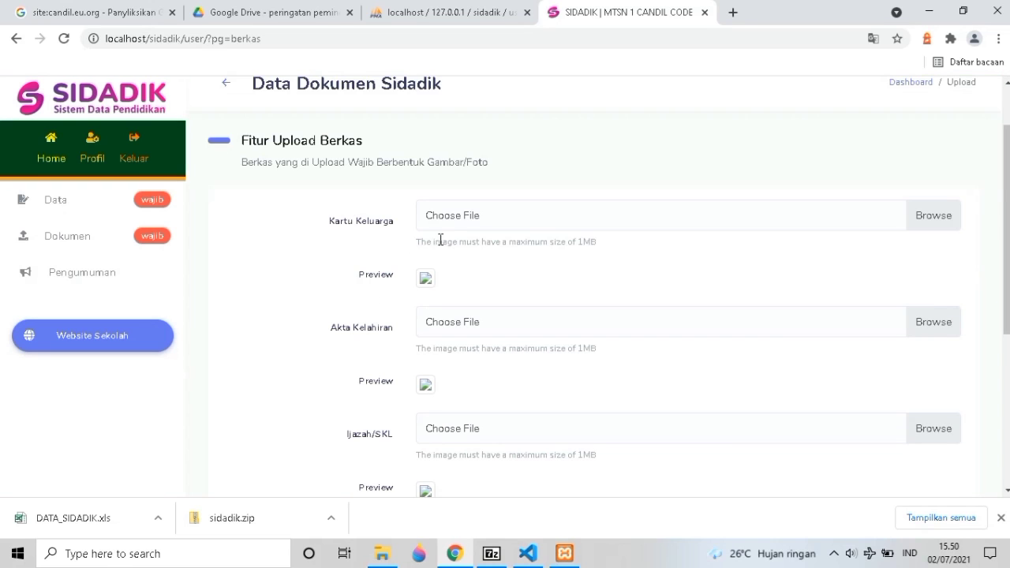
pyautogui.scroll(-2, 377, 233)
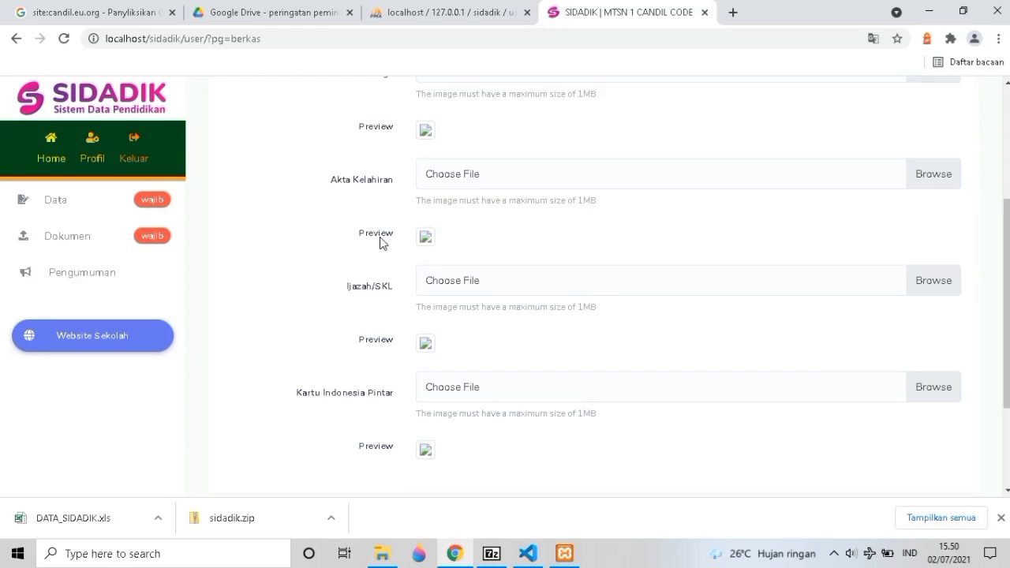
pyautogui.scroll(1, 381, 239)
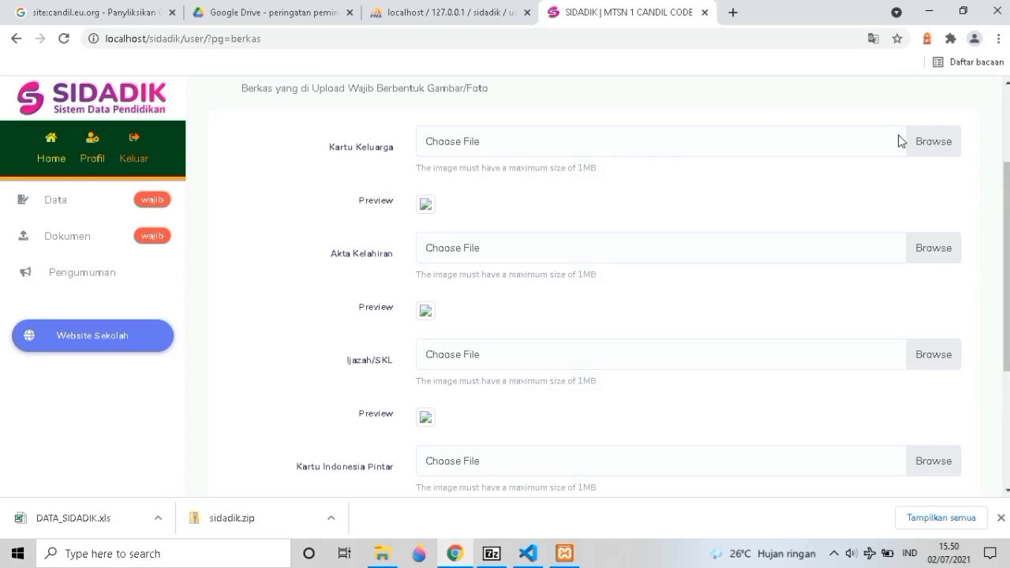
pyautogui.scroll(-1, 329, 226)
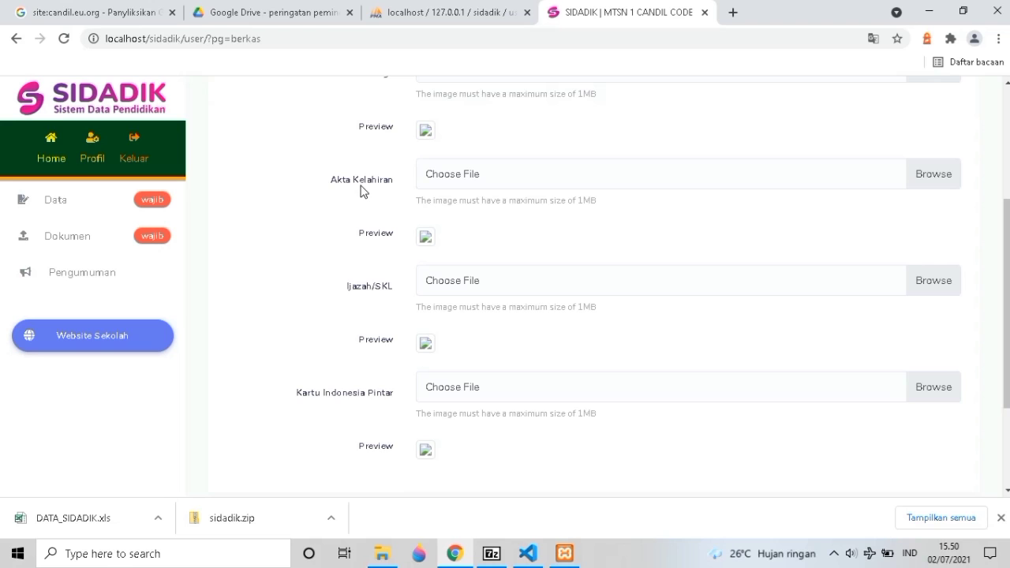
pyautogui.scroll(-1, 364, 190)
pyautogui.scroll(-1, 373, 181)
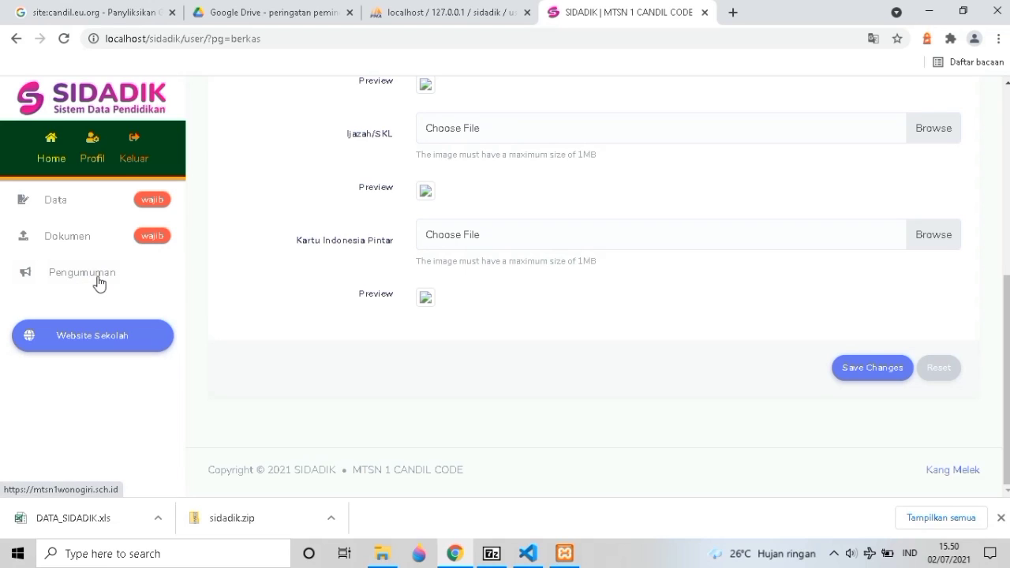
pyautogui.click(234, 309)
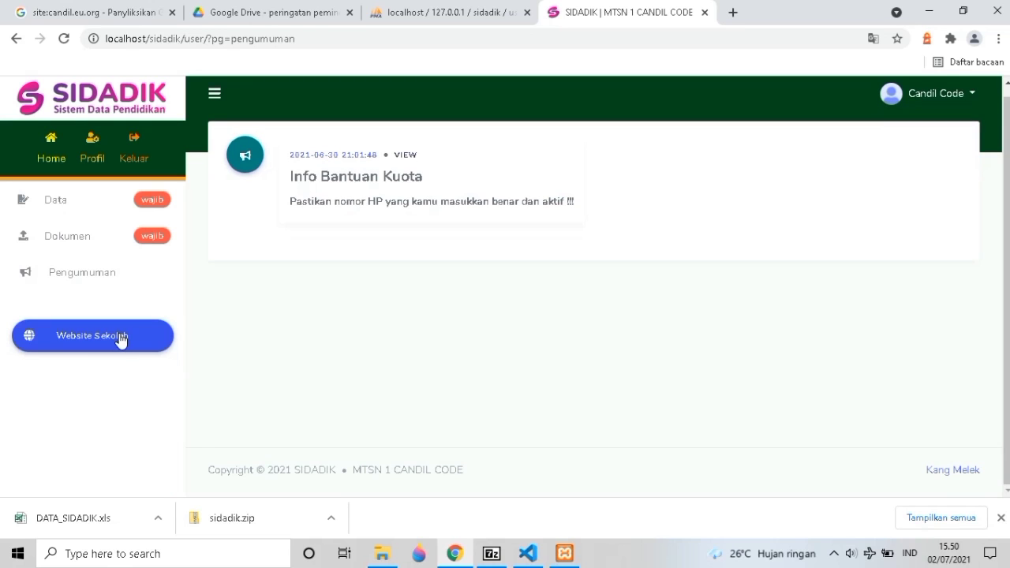
# After reading the Info Bantuan Kuota notice, open the Website Sekolah link.
pyautogui.click(110, 341)
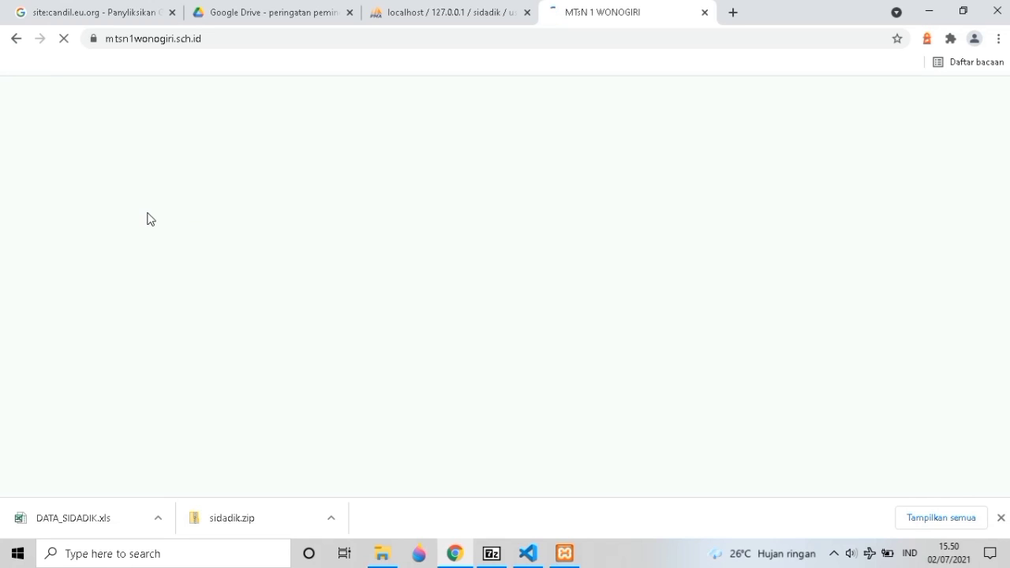
# Let the mtsn1wonogiri.sch.id homepage finish loading, then go back to the previous page.
pyautogui.click(18, 44)
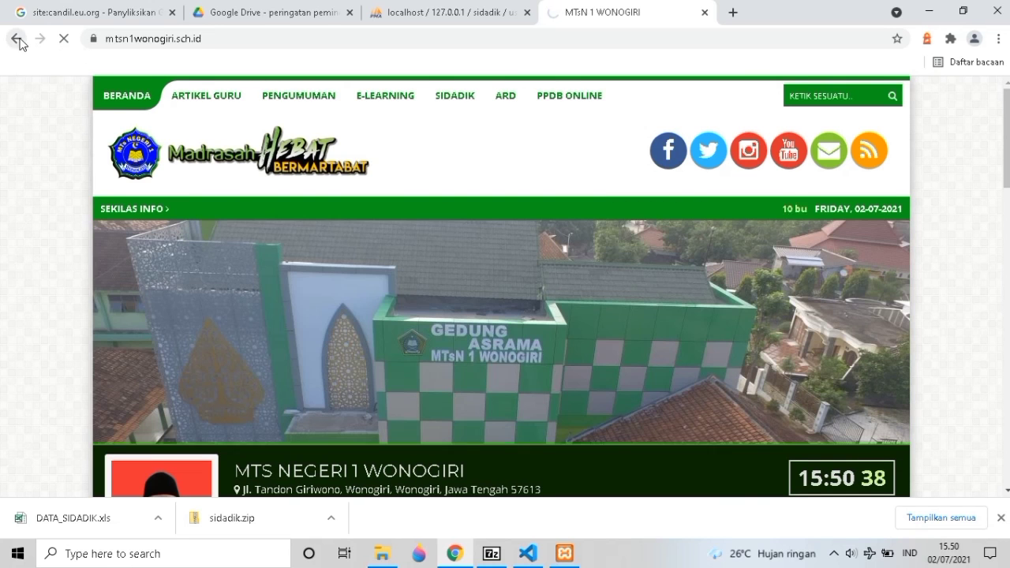
# Switch to the sidadik project in VS Code and scroll the Explorer to its top.
pyautogui.click(530, 552)
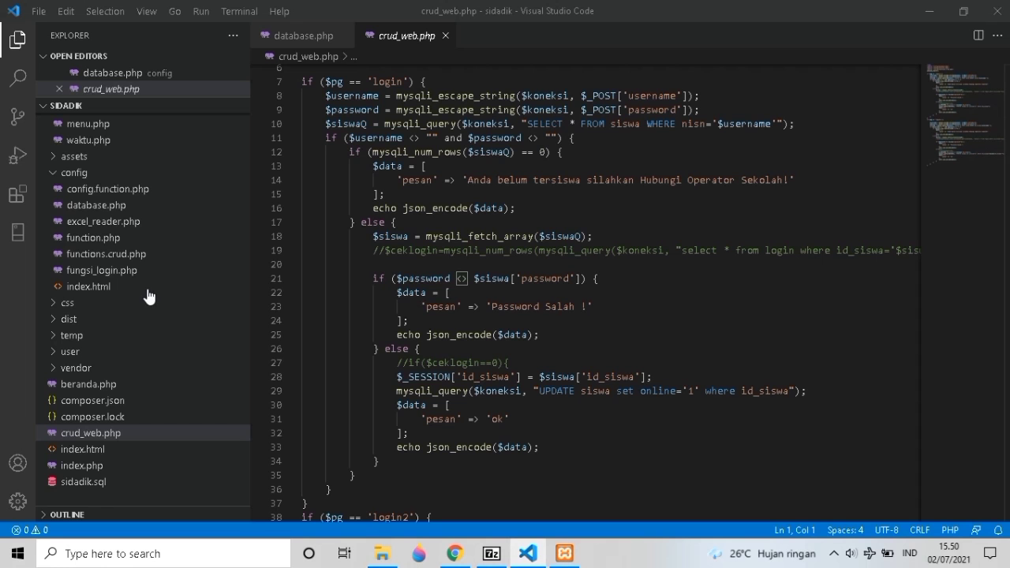
pyautogui.scroll(4, 148, 296)
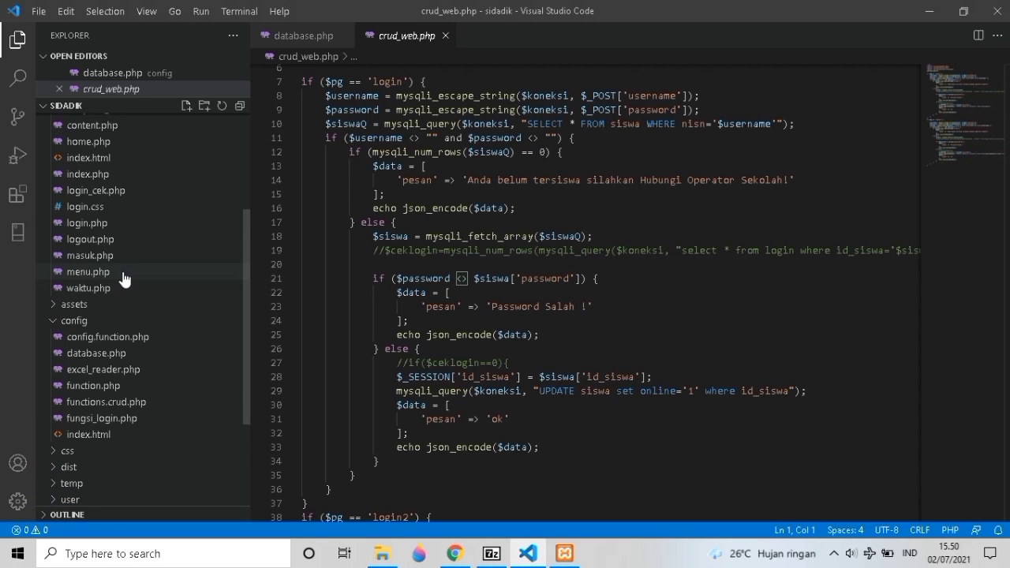
pyautogui.scroll(3, 124, 264)
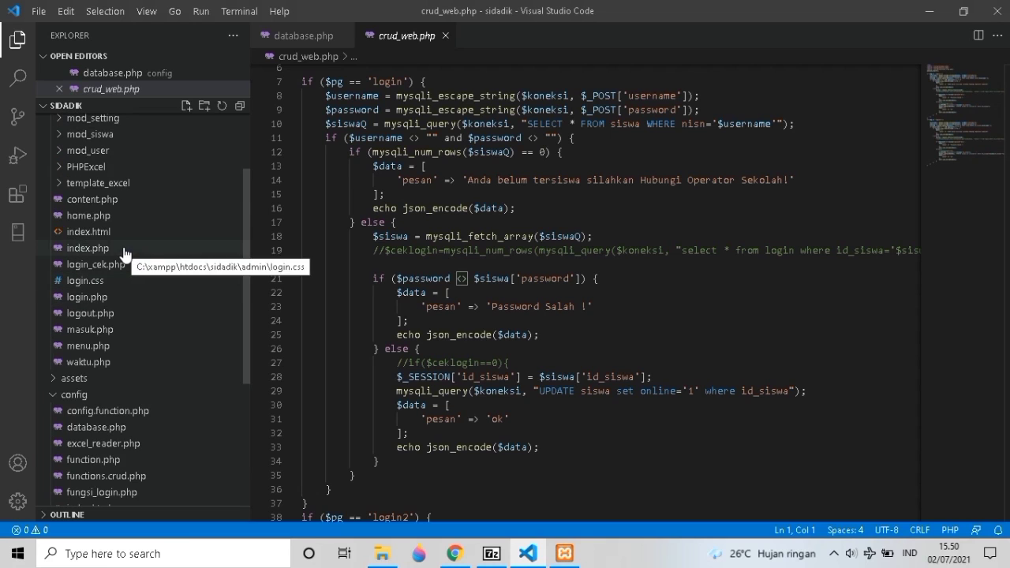
pyautogui.scroll(2, 123, 253)
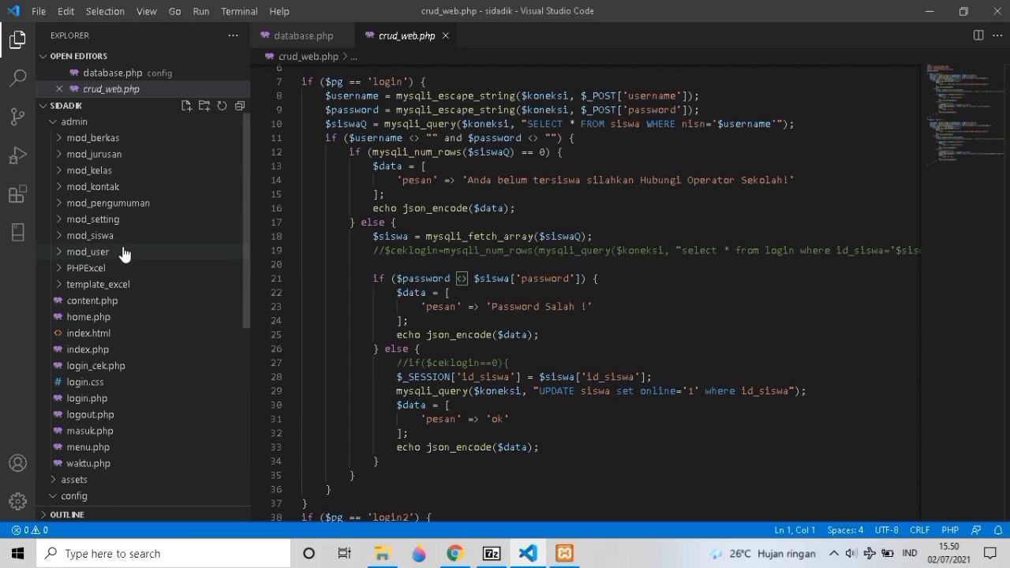
pyautogui.scroll(-1, 125, 251)
pyautogui.scroll(1, 122, 237)
# Collapse the admin and config folders, expand user, and open content.php.
pyautogui.click(71, 127)
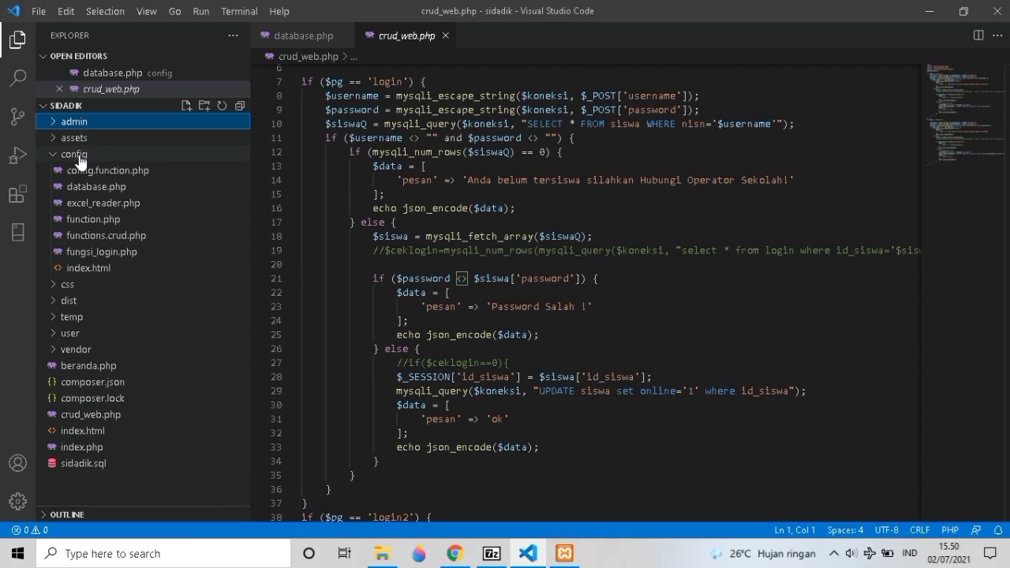
pyautogui.click(81, 157)
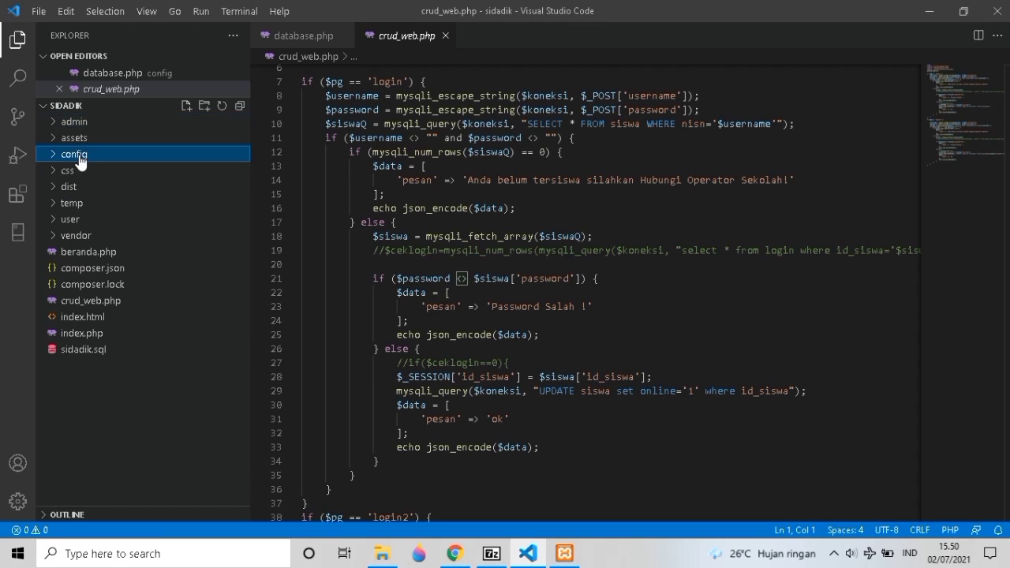
pyautogui.click(79, 222)
pyautogui.scroll(-2, 79, 226)
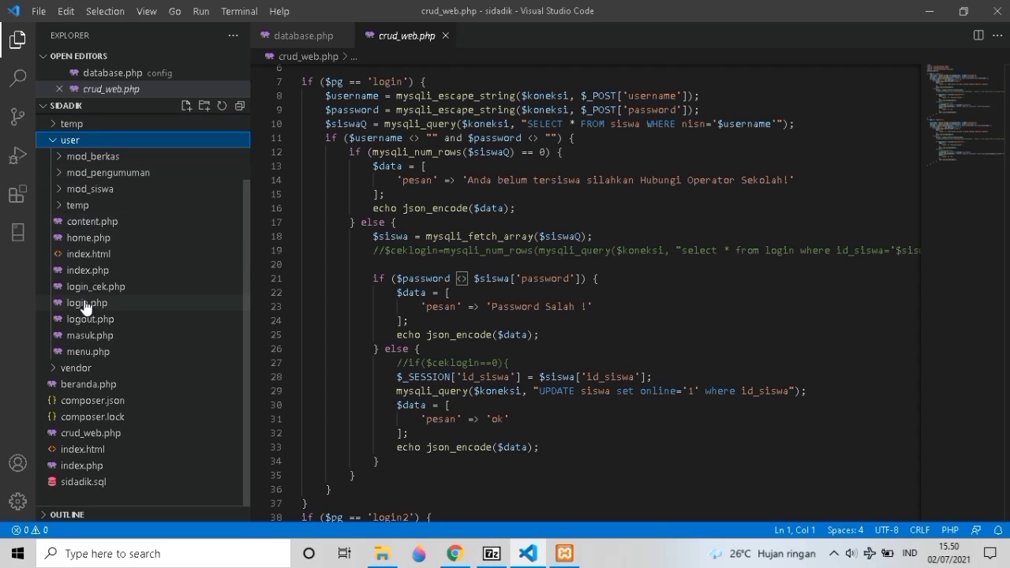
pyautogui.click(85, 223)
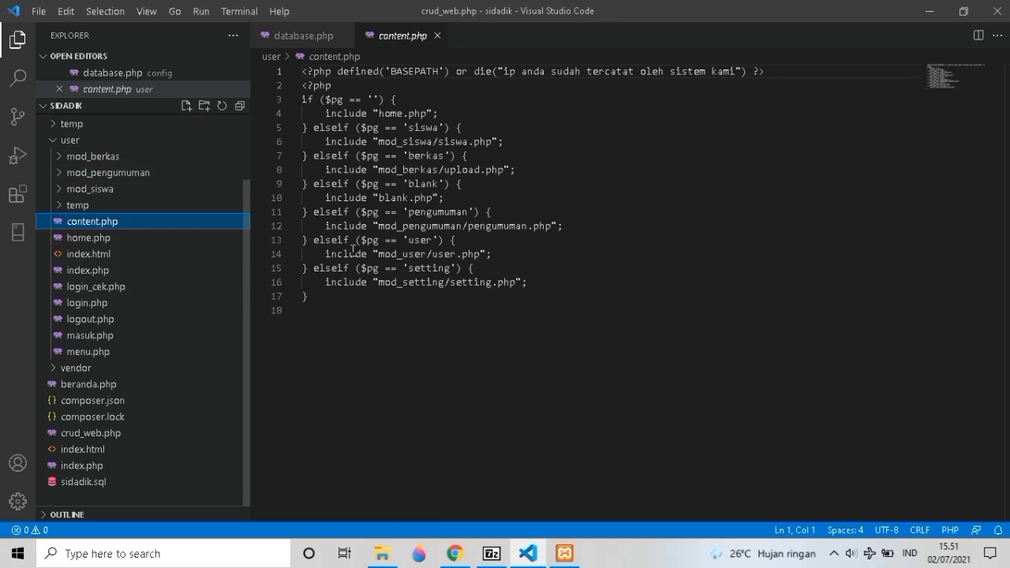
# Open user/home.php, then move down to index.php in the Explorer.
pyautogui.click(93, 238)
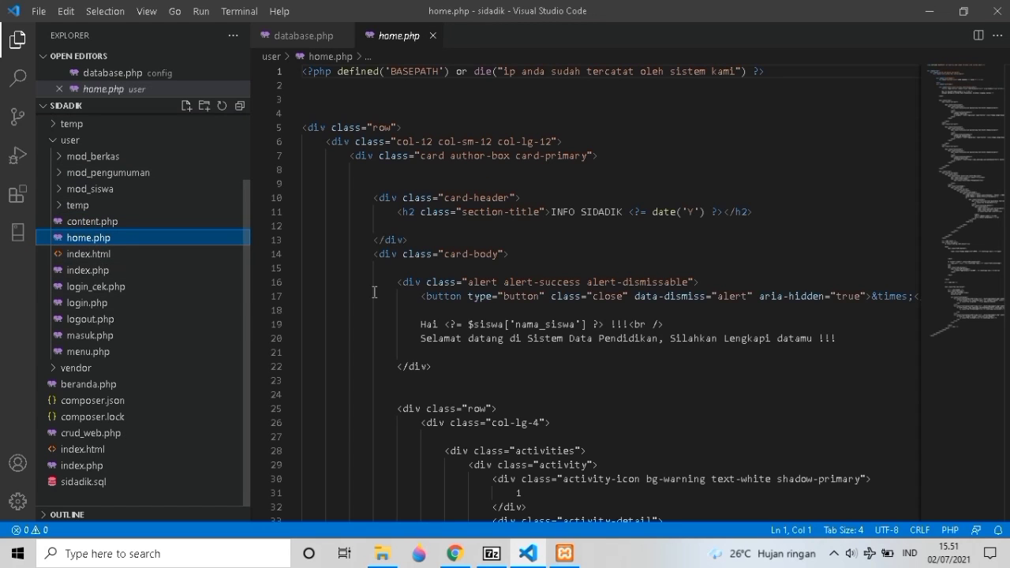
pyautogui.scroll(-1, 374, 292)
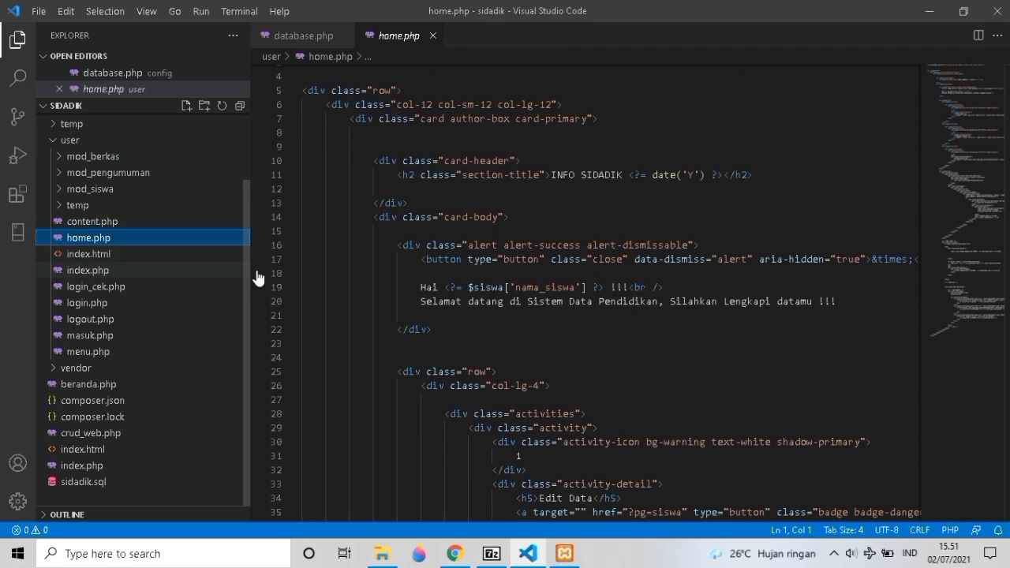
pyautogui.press('Down')
pyautogui.press('Down')
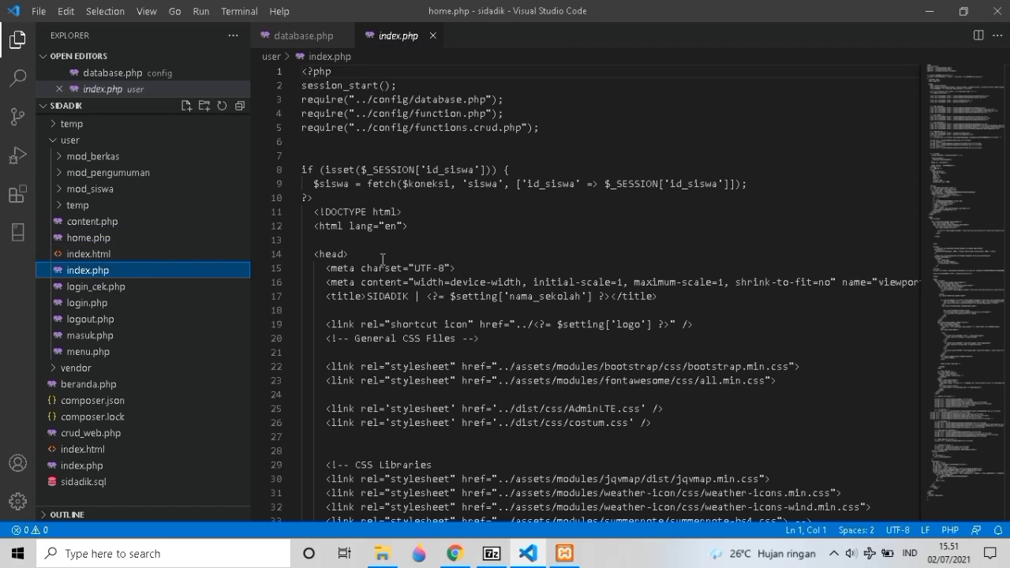
# Scroll through the layout code of user/index.php.
pyautogui.scroll(-6, 382, 259)
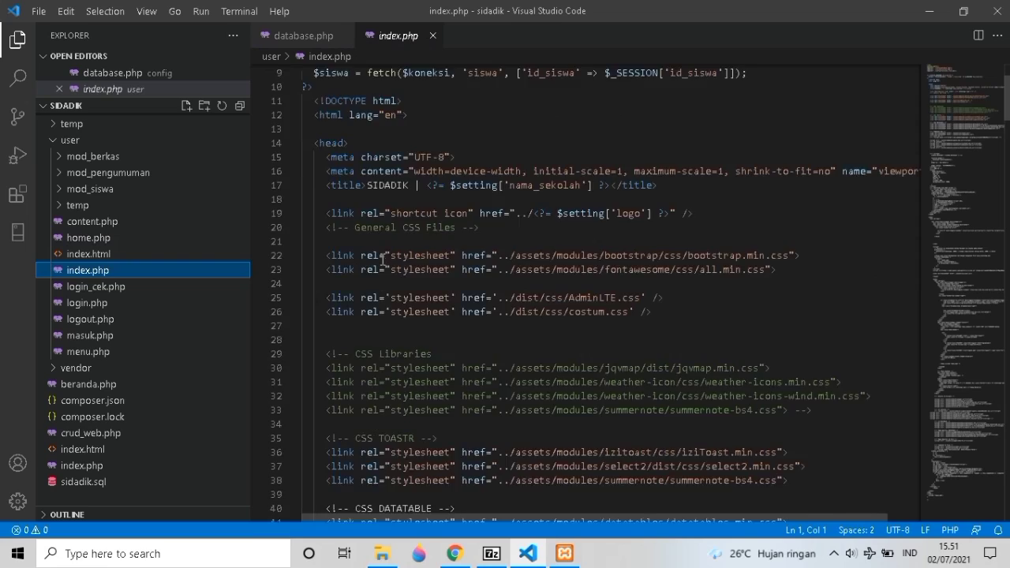
pyautogui.scroll(-9, 382, 260)
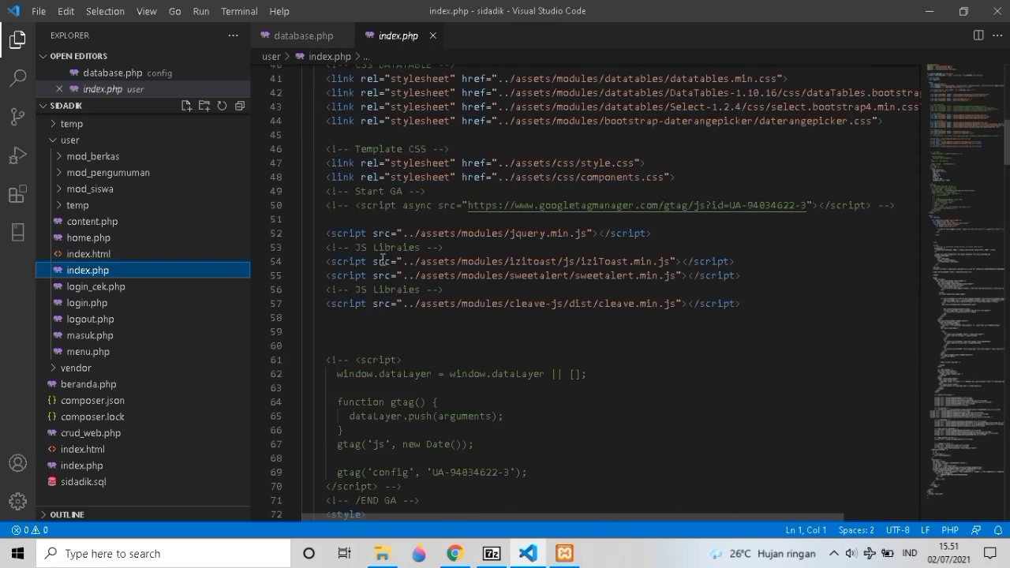
pyautogui.scroll(-16, 382, 259)
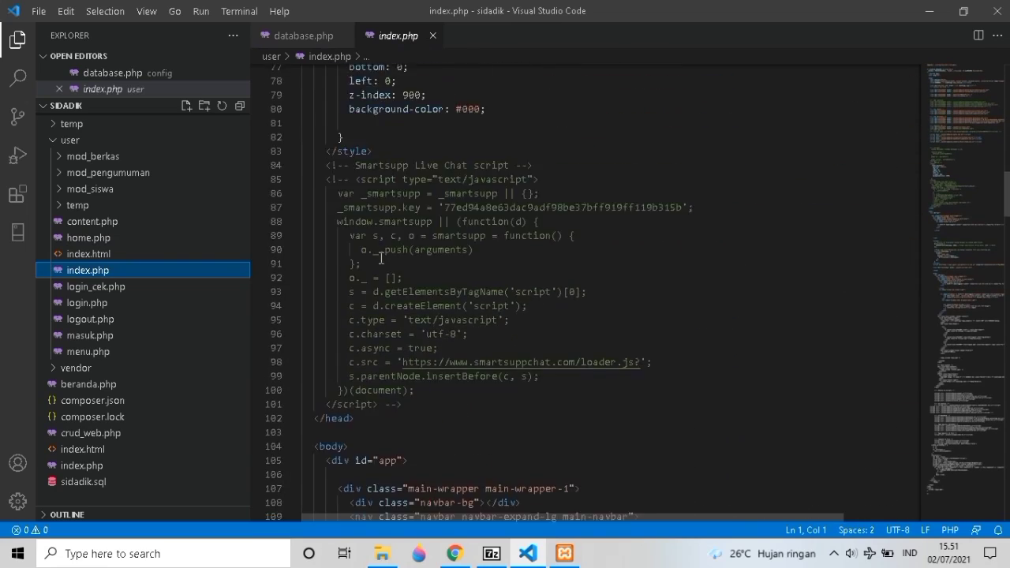
pyautogui.scroll(-12, 381, 258)
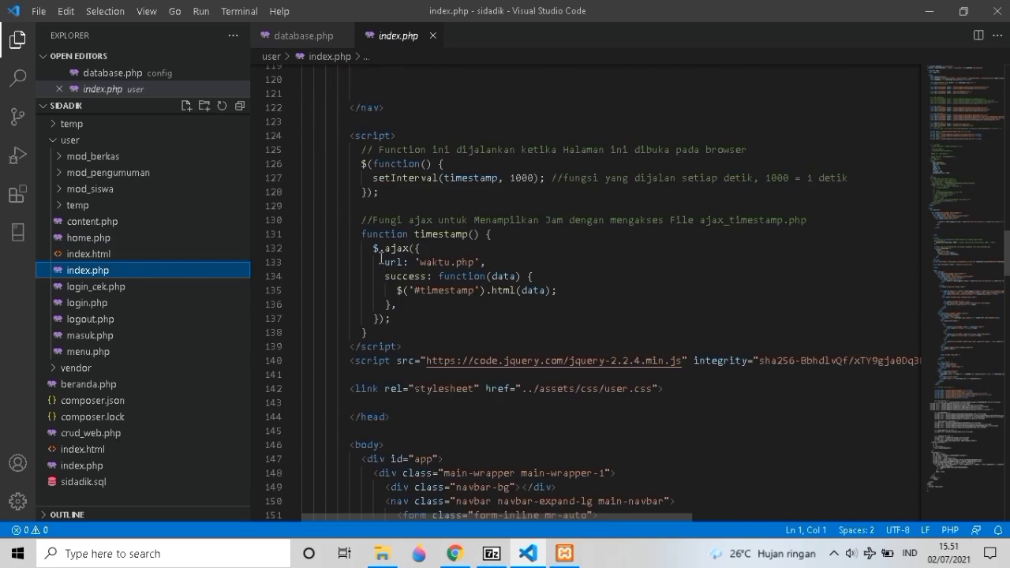
pyautogui.scroll(-2, 381, 258)
pyautogui.scroll(-4, 381, 258)
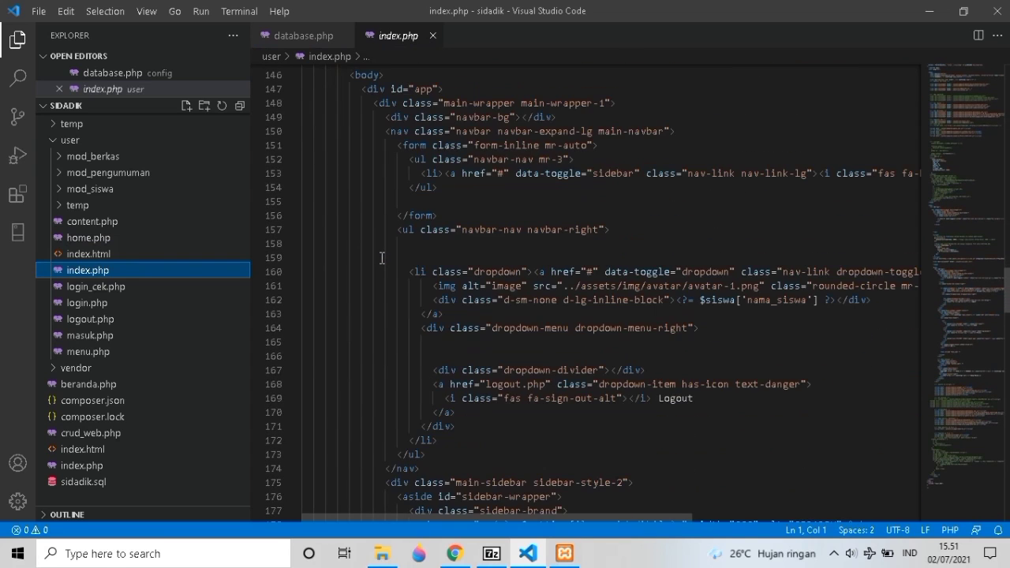
pyautogui.scroll(-6, 381, 258)
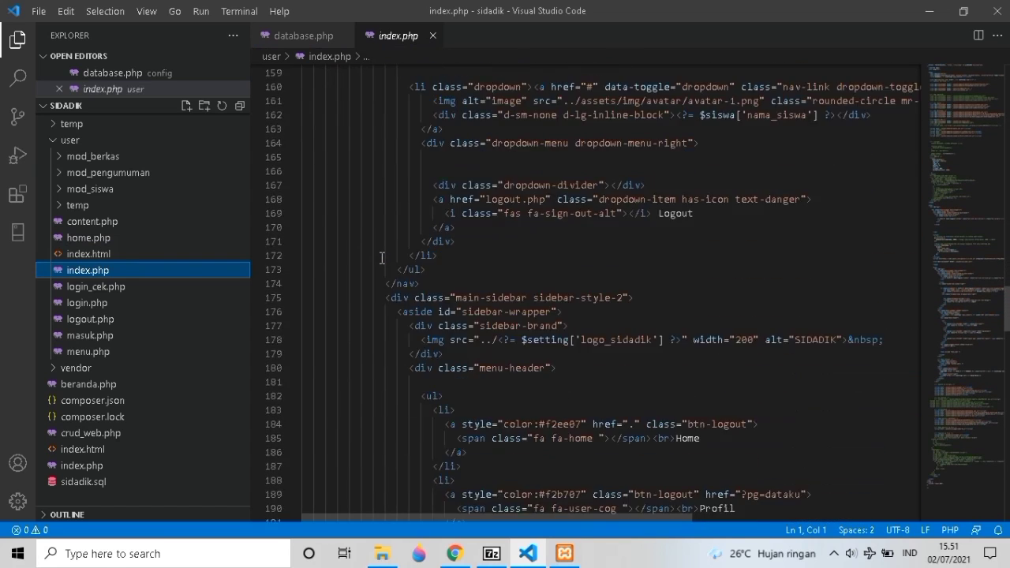
pyautogui.scroll(-4, 381, 258)
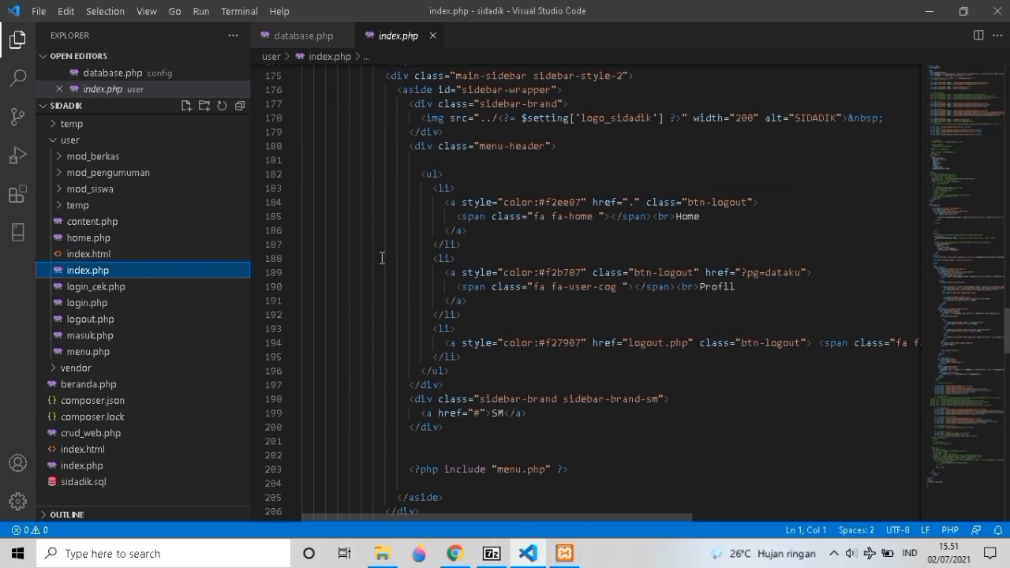
pyautogui.scroll(-1, 381, 258)
pyautogui.scroll(1, 381, 258)
pyautogui.scroll(1, 381, 258)
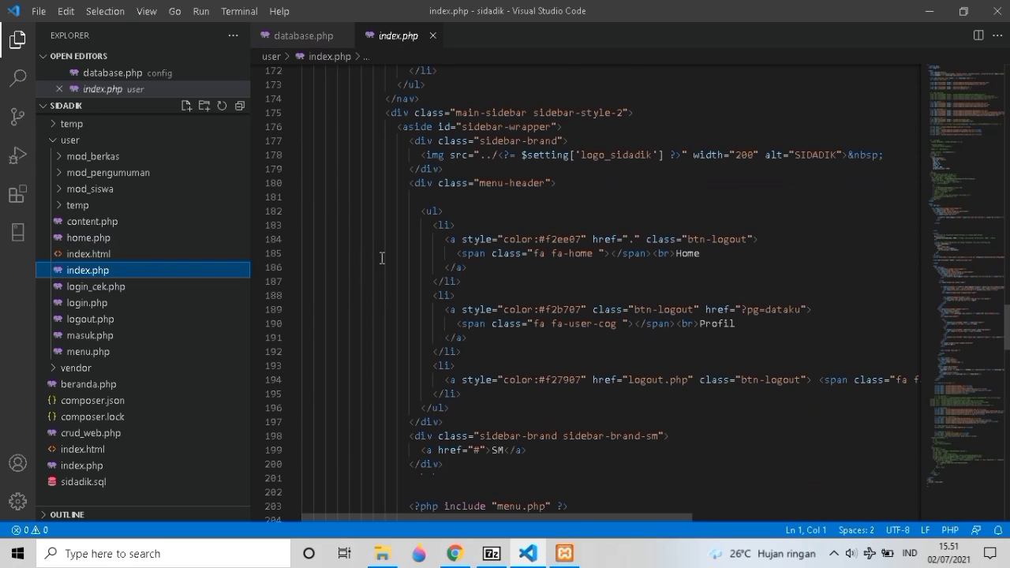
pyautogui.scroll(-8, 381, 258)
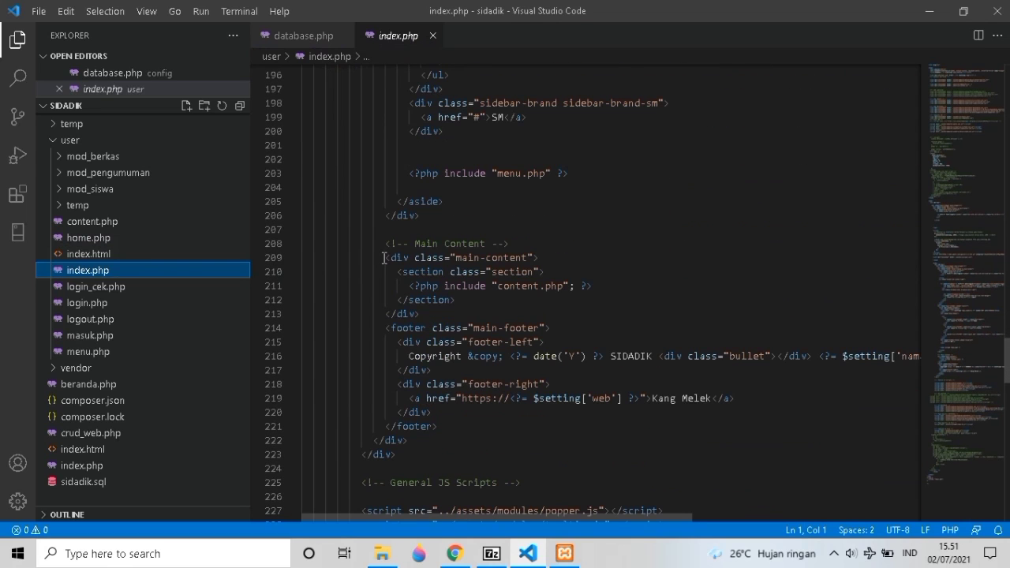
pyautogui.scroll(-1, 384, 258)
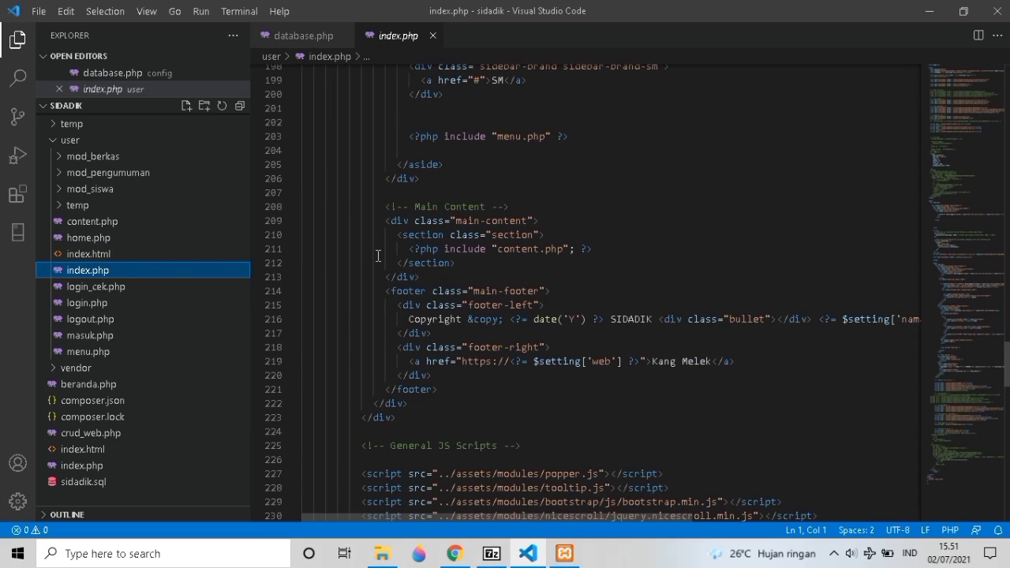
pyautogui.scroll(-1, 378, 255)
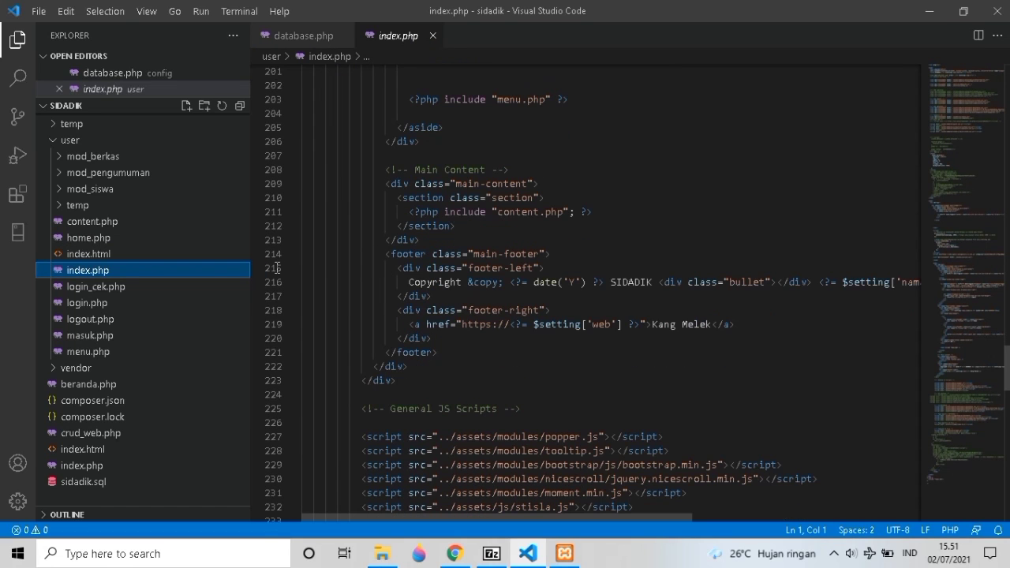
# Open user/menu.php, then return to the browser and reload the SIDADIK berkas page.
pyautogui.click(92, 351)
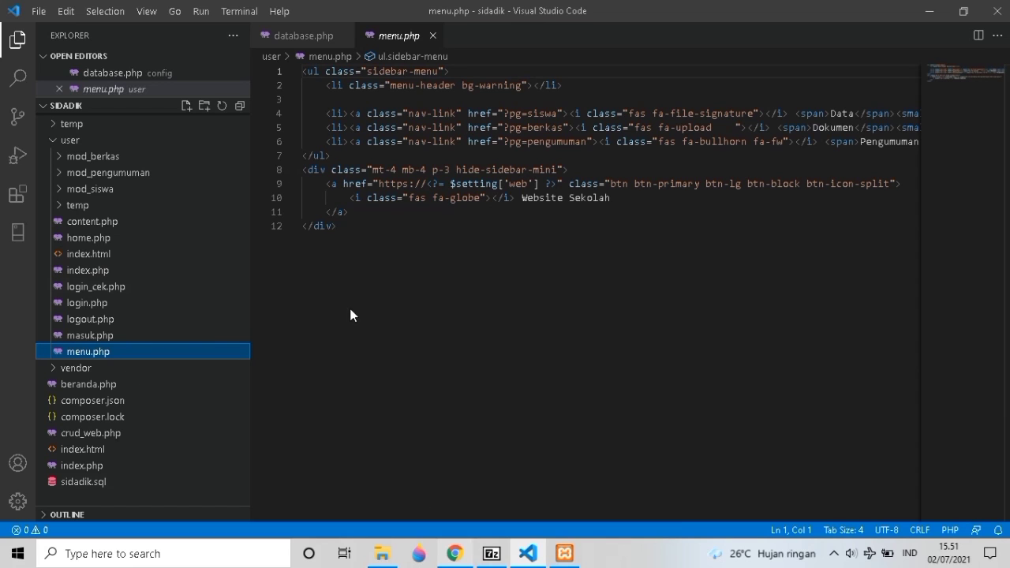
pyautogui.hotkey('alt', 'Tab')
pyautogui.press('F5')
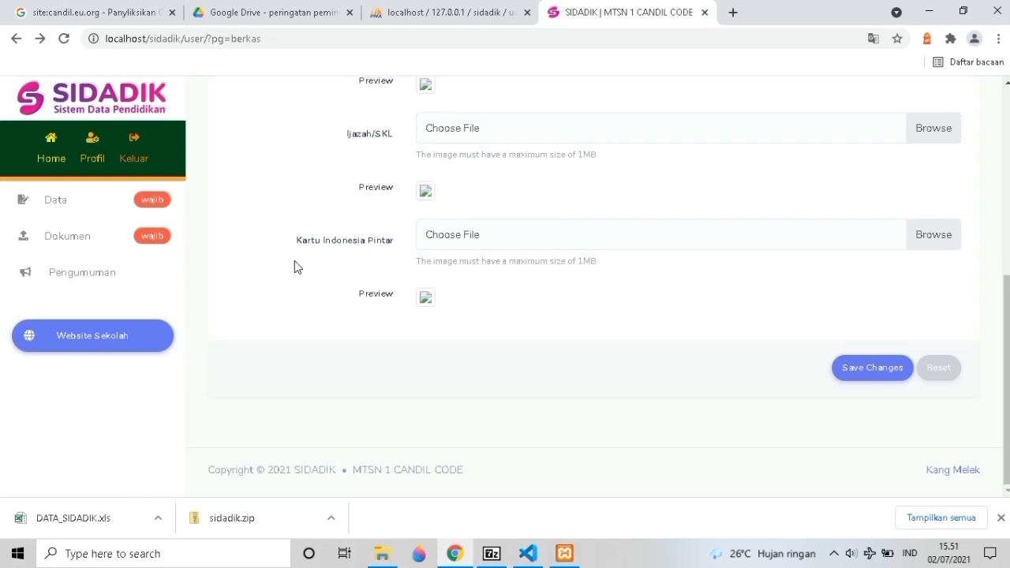
# From the top of the berkas page, open Profil and then the student's Data form.
pyautogui.scroll(4, 293, 256)
pyautogui.scroll(1, 294, 246)
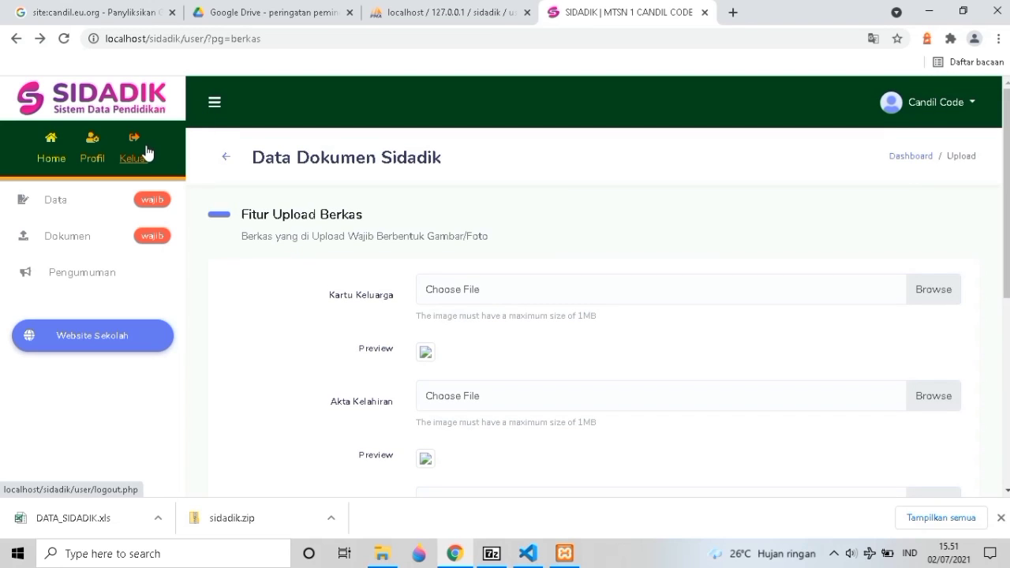
pyautogui.click(91, 157)
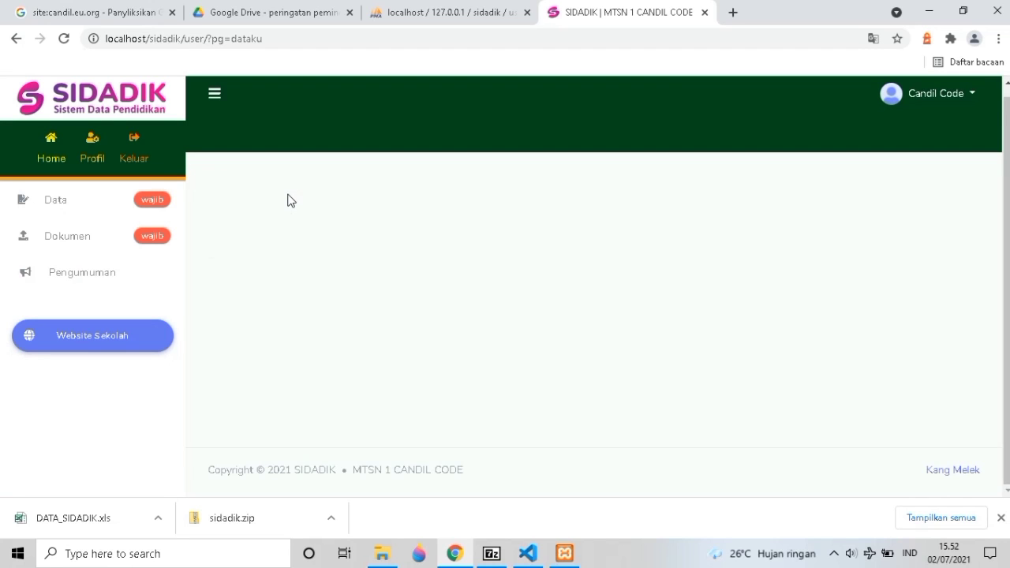
pyautogui.click(52, 203)
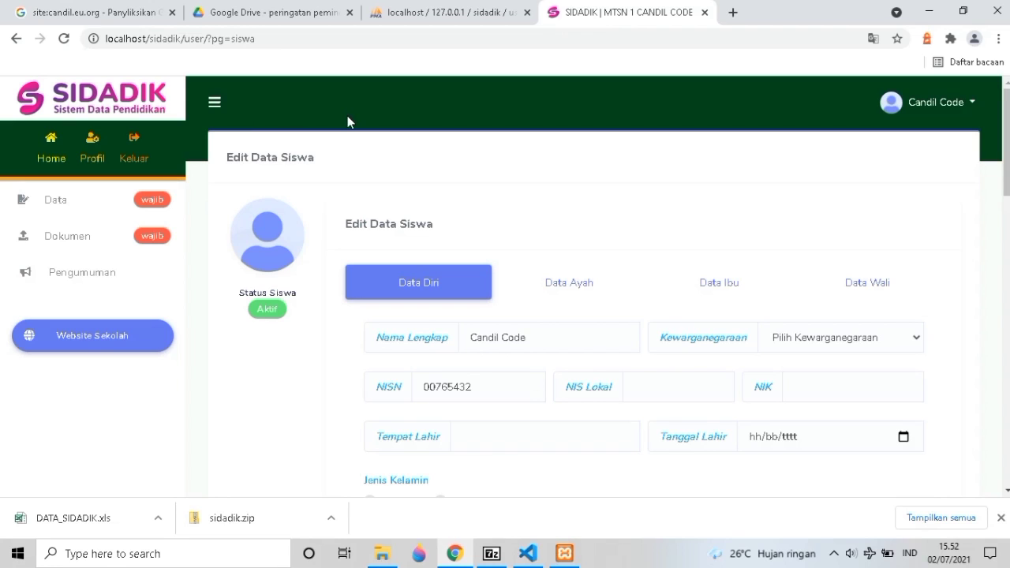
# Open the browser developer tools via Inspeksi beside the Edit Data Siswa form.
pyautogui.rightClick(168, 152)
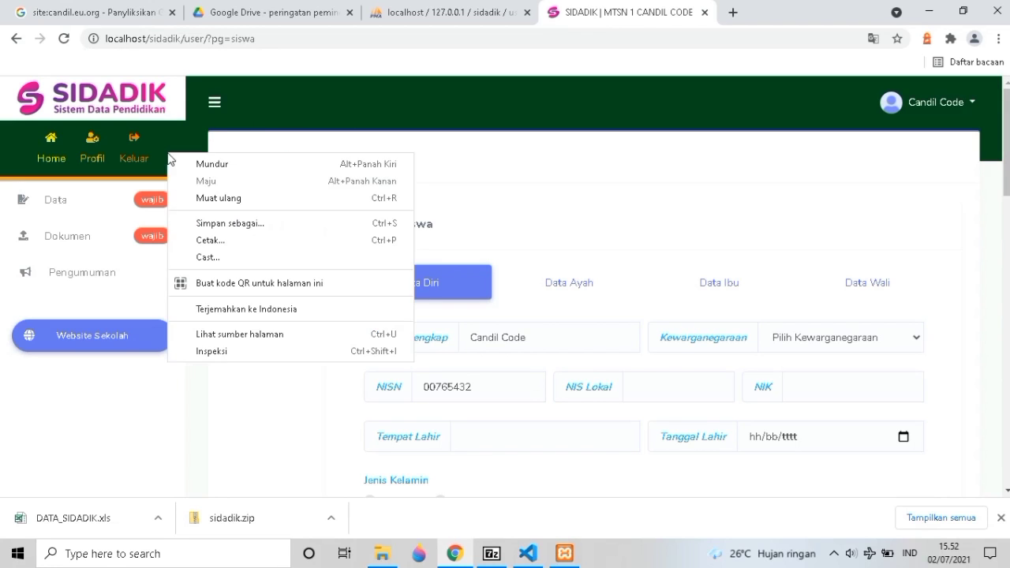
pyautogui.click(205, 354)
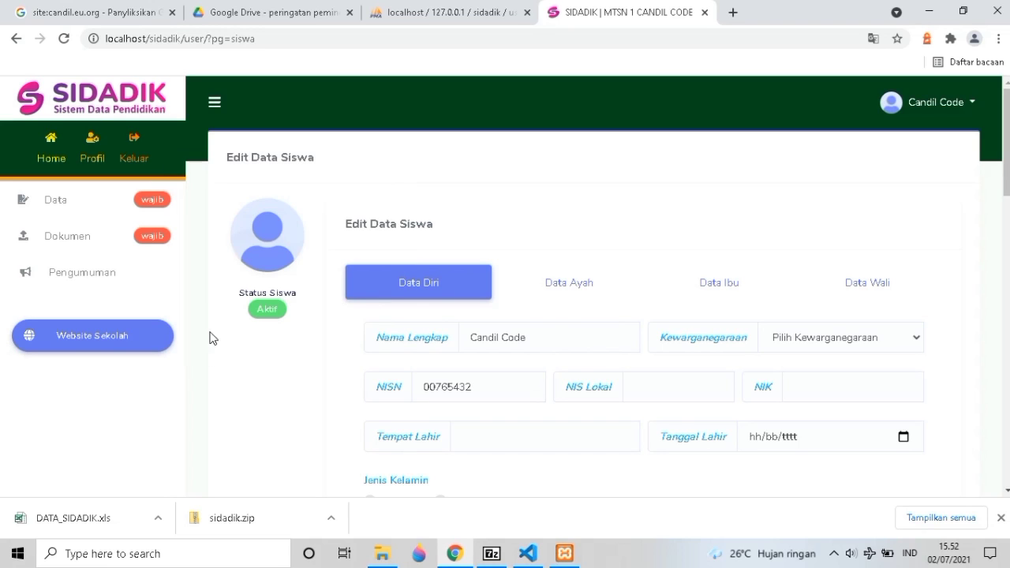
pyautogui.scroll(-2, 226, 318)
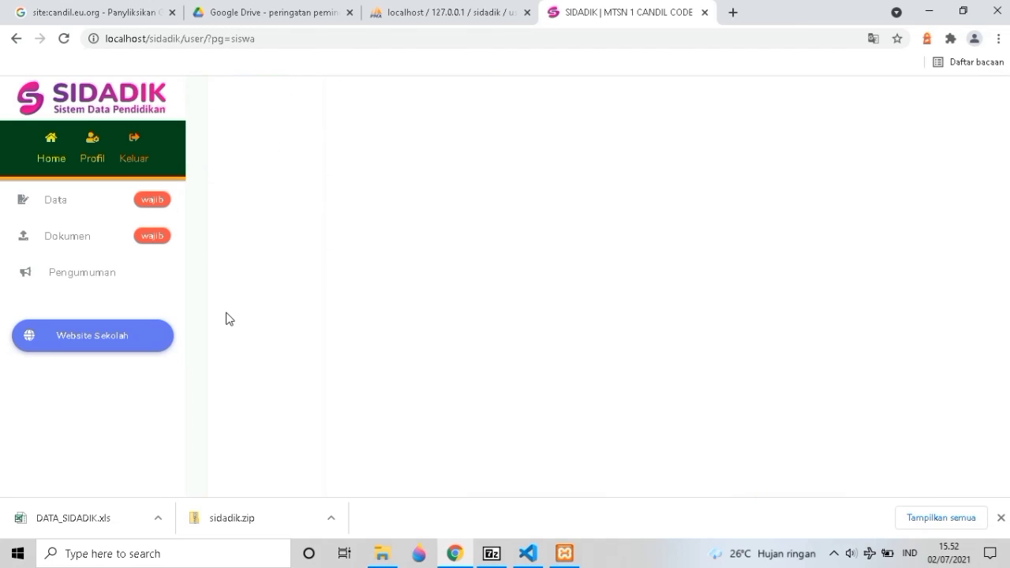
pyautogui.scroll(4, 218, 309)
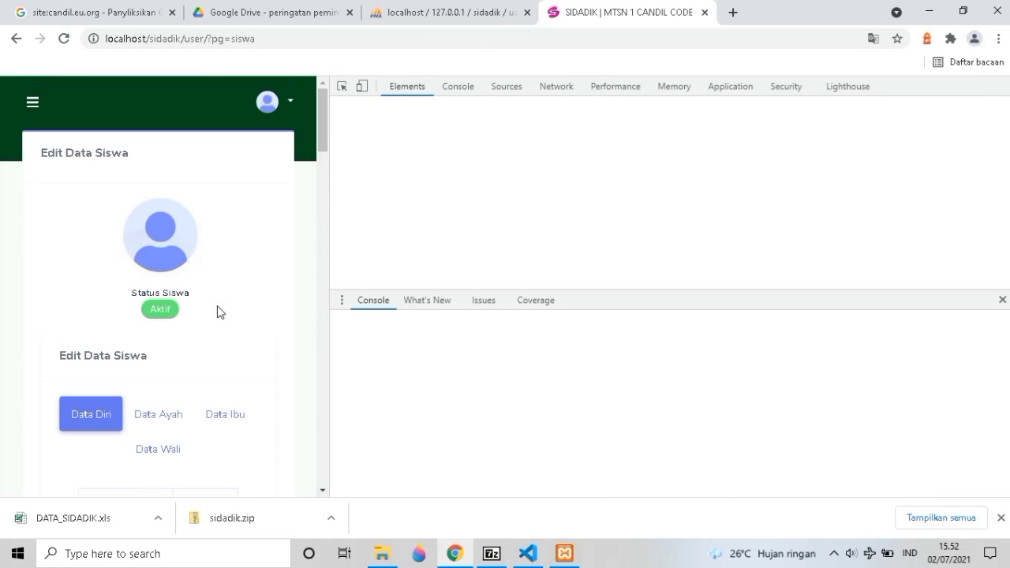
# Toggle the sidebar open and closed, show Data Ayah then Data Ibu, and open the avatar menu.
pyautogui.click(34, 103)
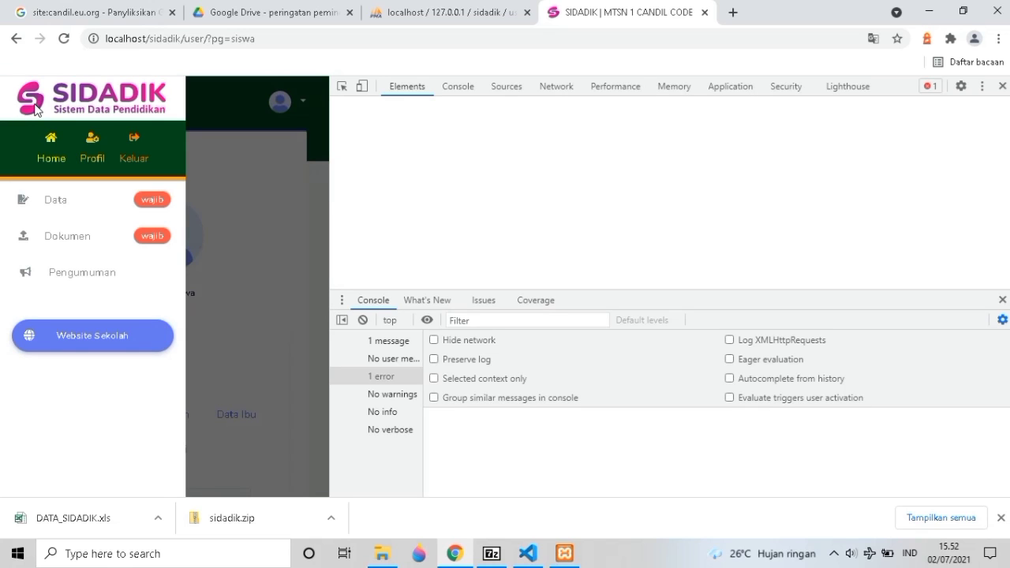
pyautogui.click(251, 98)
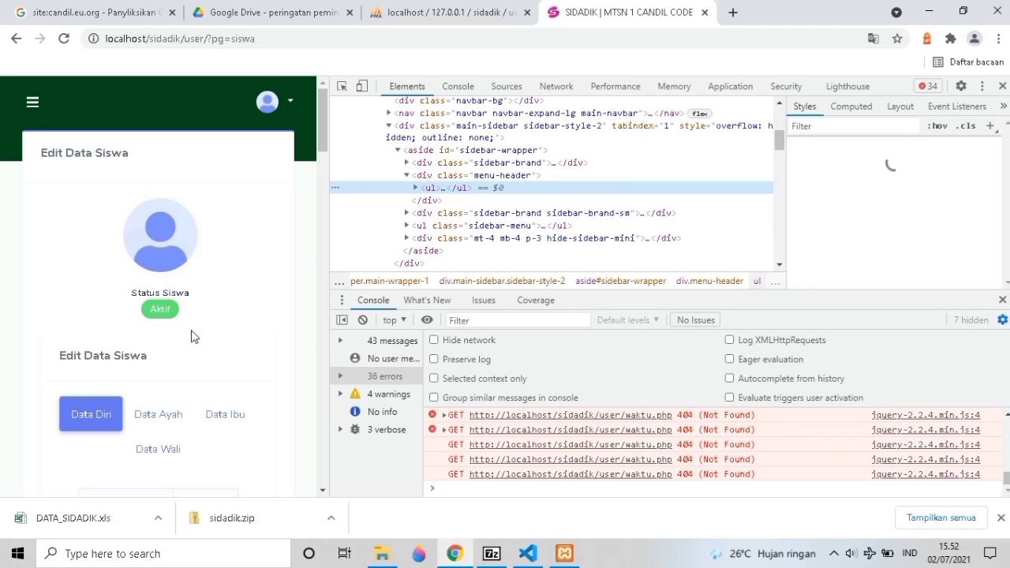
pyautogui.scroll(-2, 168, 311)
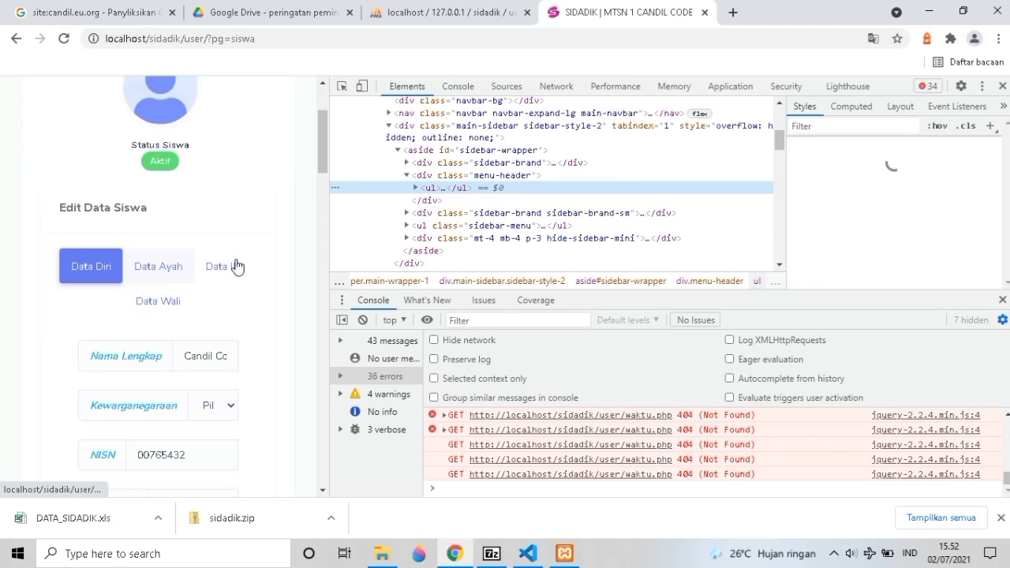
pyautogui.click(158, 266)
pyautogui.click(234, 266)
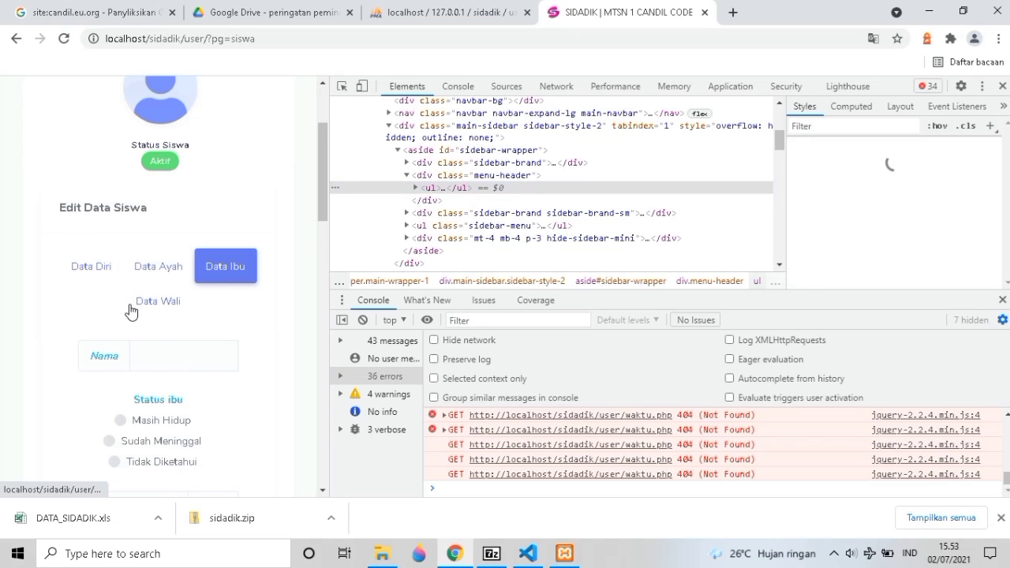
pyautogui.scroll(-2, 138, 303)
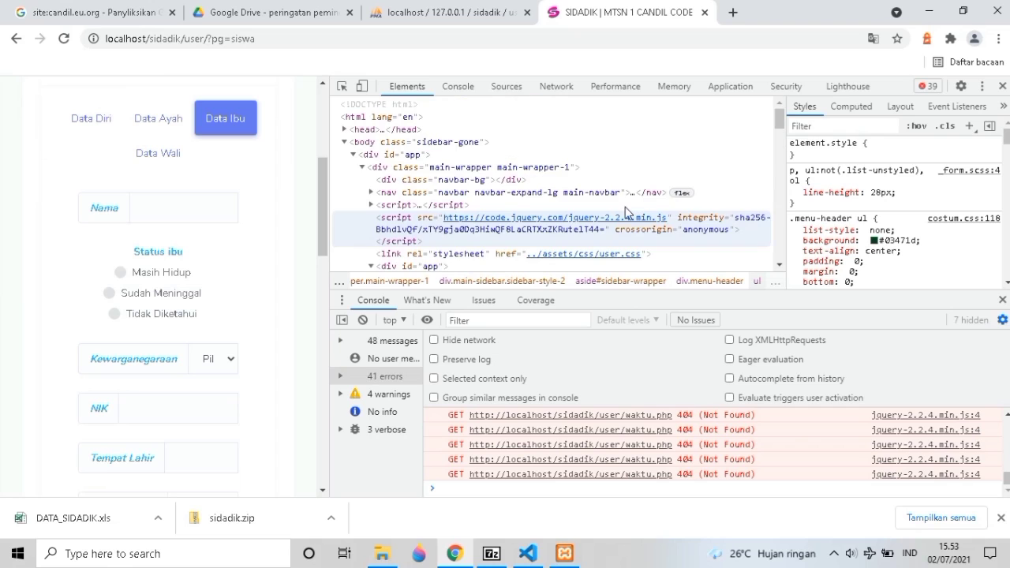
pyautogui.scroll(4, 175, 197)
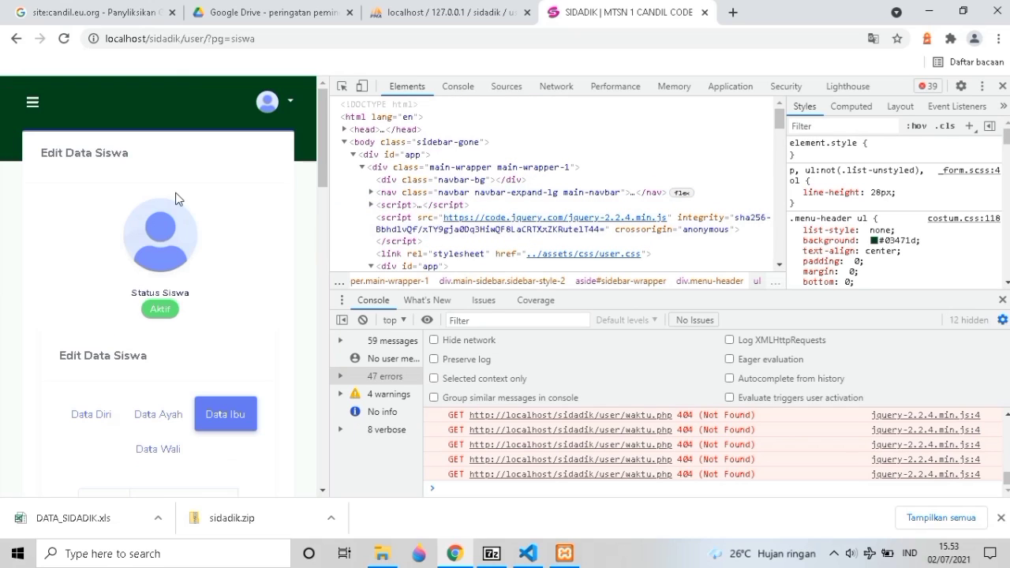
pyautogui.click(267, 101)
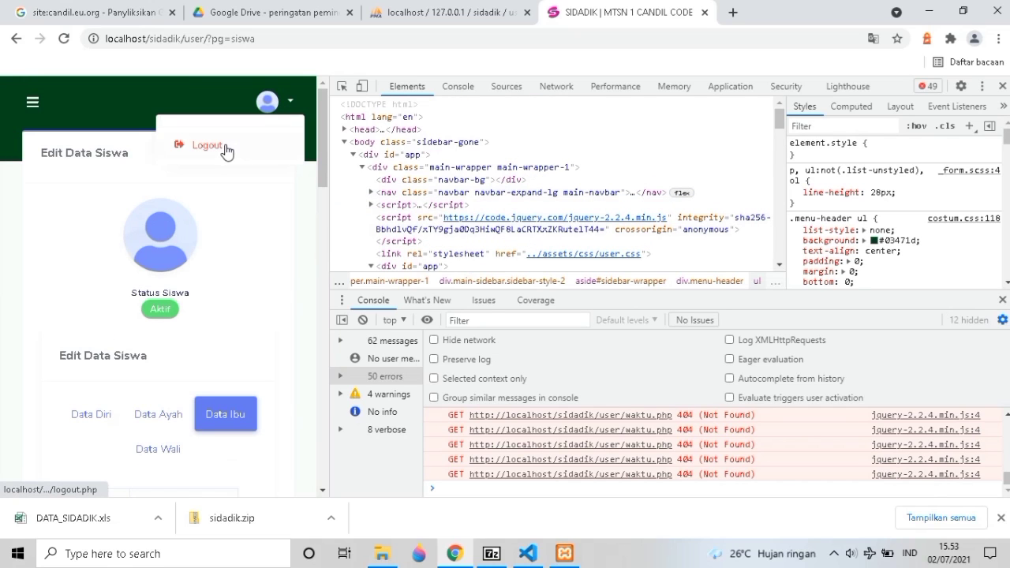
# Log out of the student account and scroll the landing page to the LOGIN SISWA form.
pyautogui.click(224, 147)
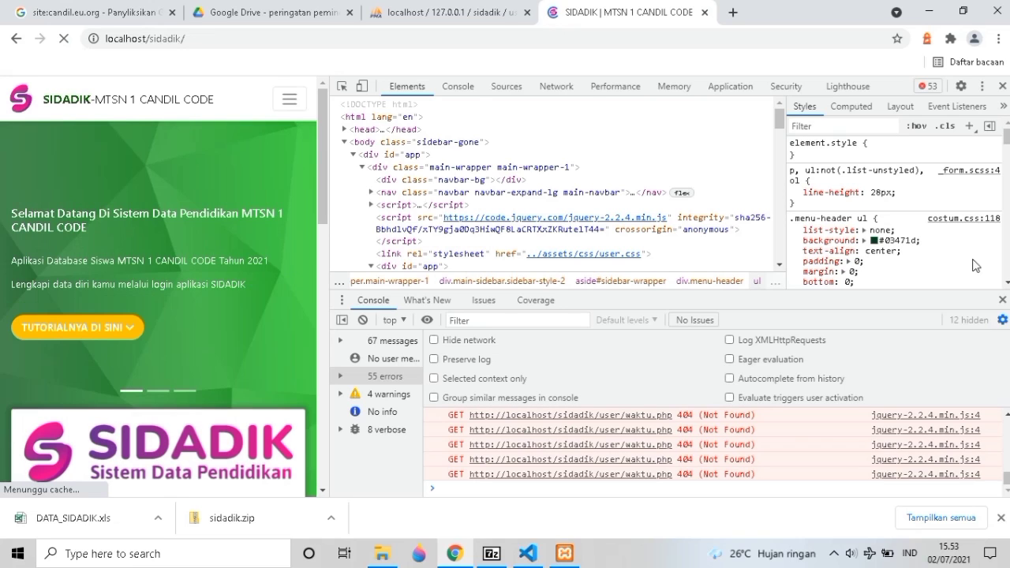
pyautogui.scroll(-8, 170, 297)
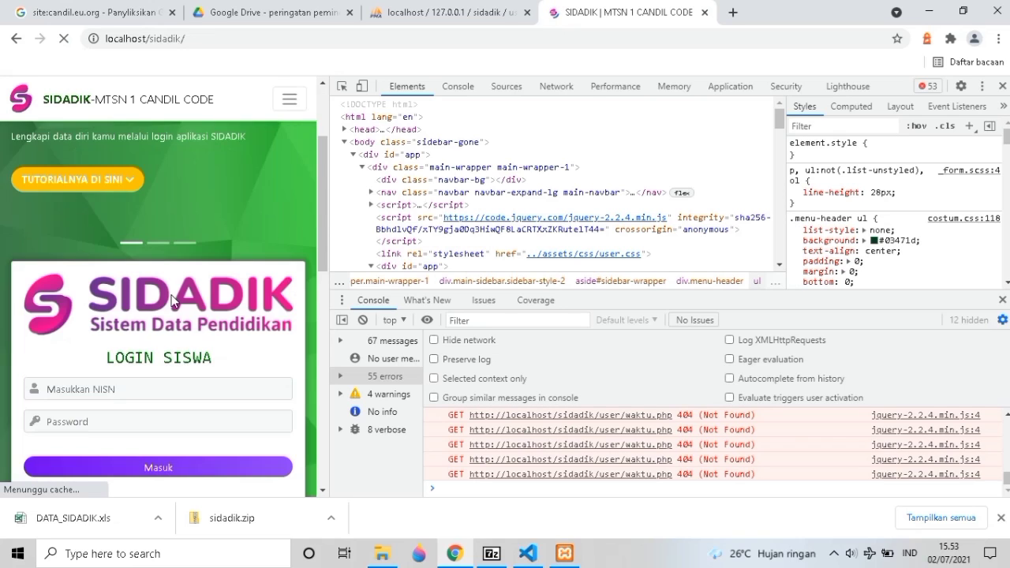
pyautogui.scroll(3, 173, 301)
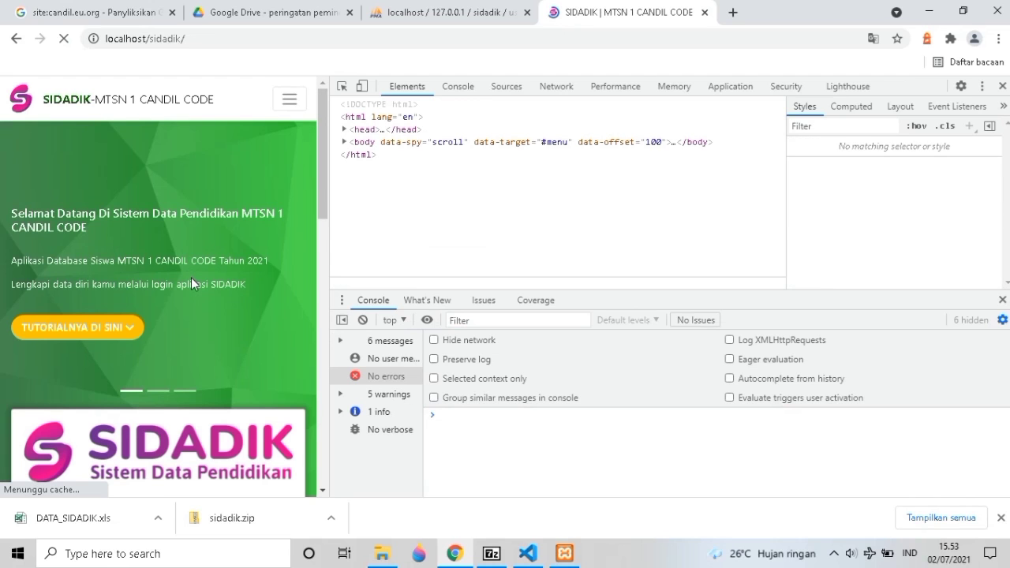
pyautogui.scroll(-2, 190, 277)
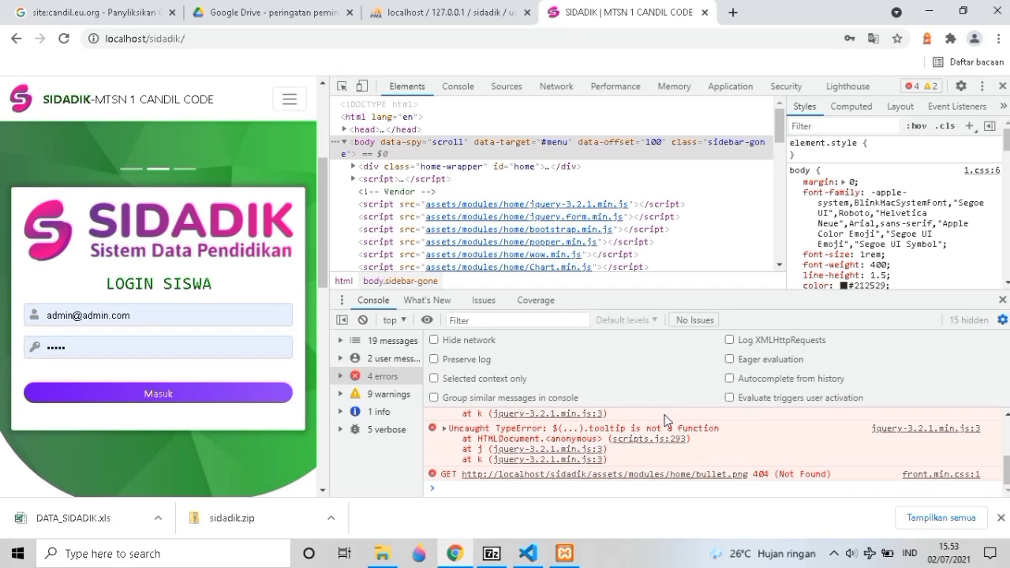
pyautogui.press('XF86MonBrightnessDown')
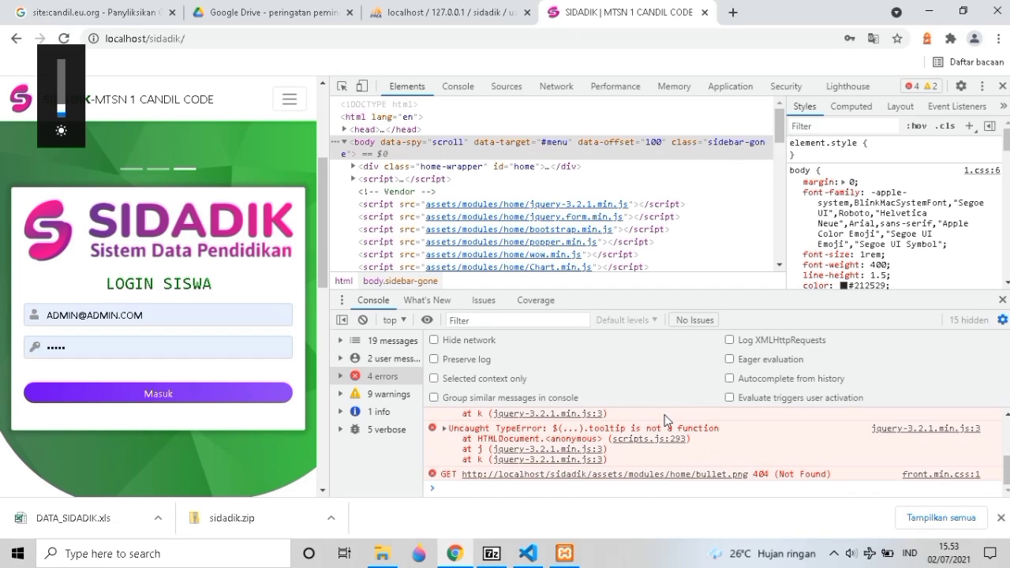